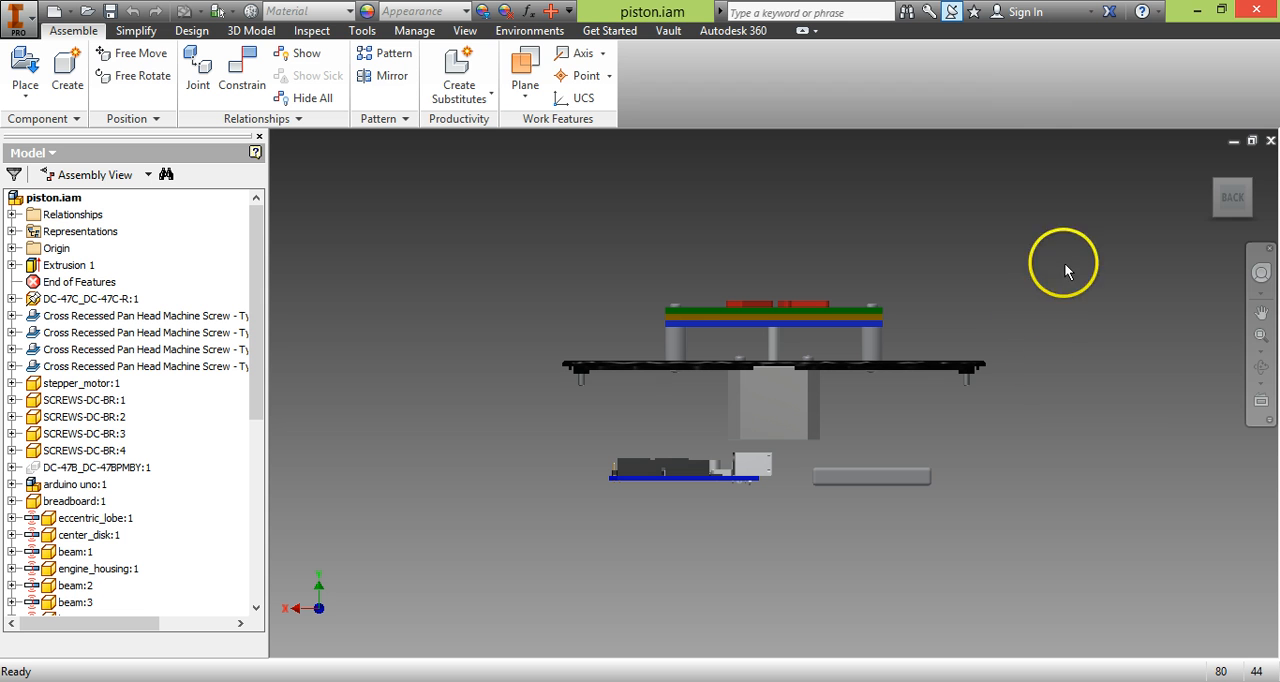
{"action": "left_click", "coordinate": [1231, 190]}
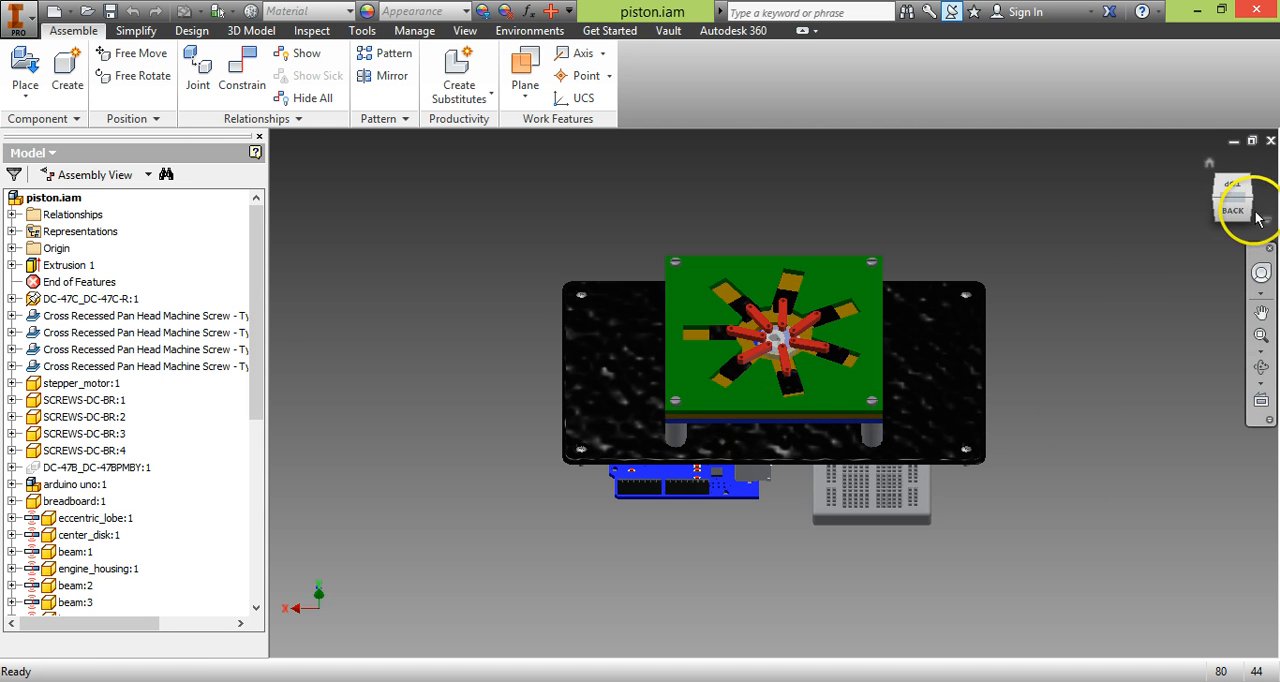
{"action": "left_click", "coordinate": [1231, 213]}
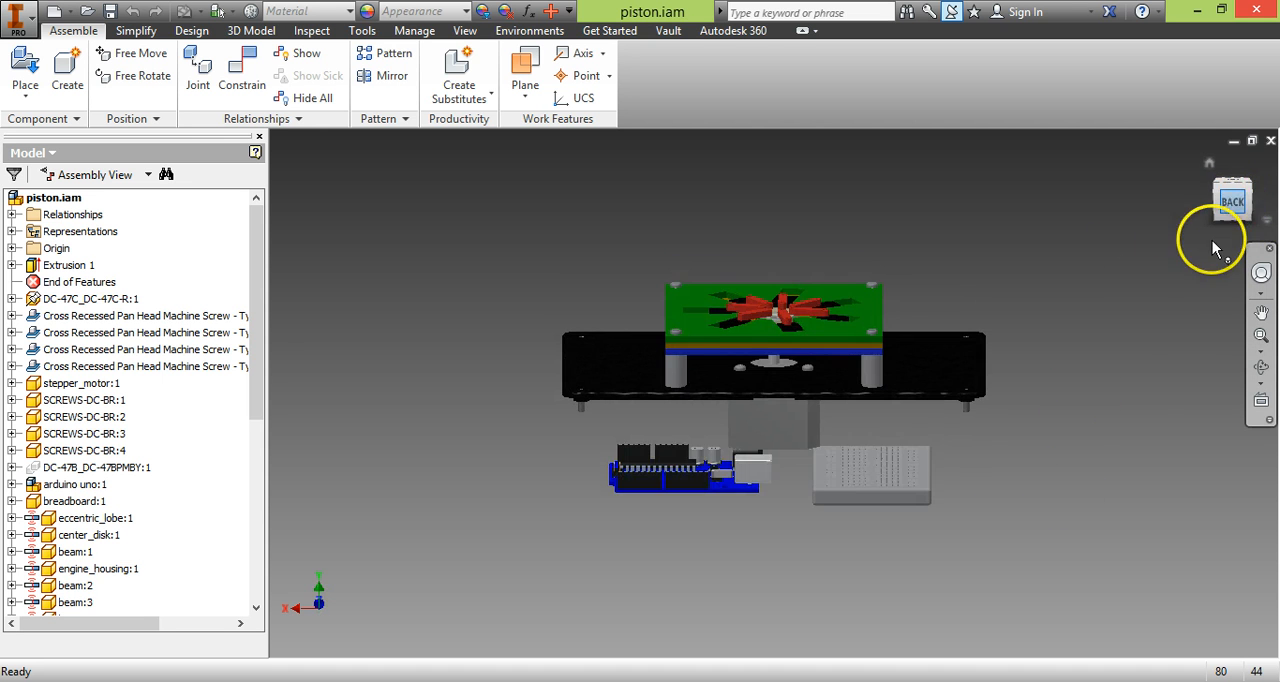
{"action": "scroll", "coordinate": [796, 398], "scroll_direction": "up", "scroll_amount": 6}
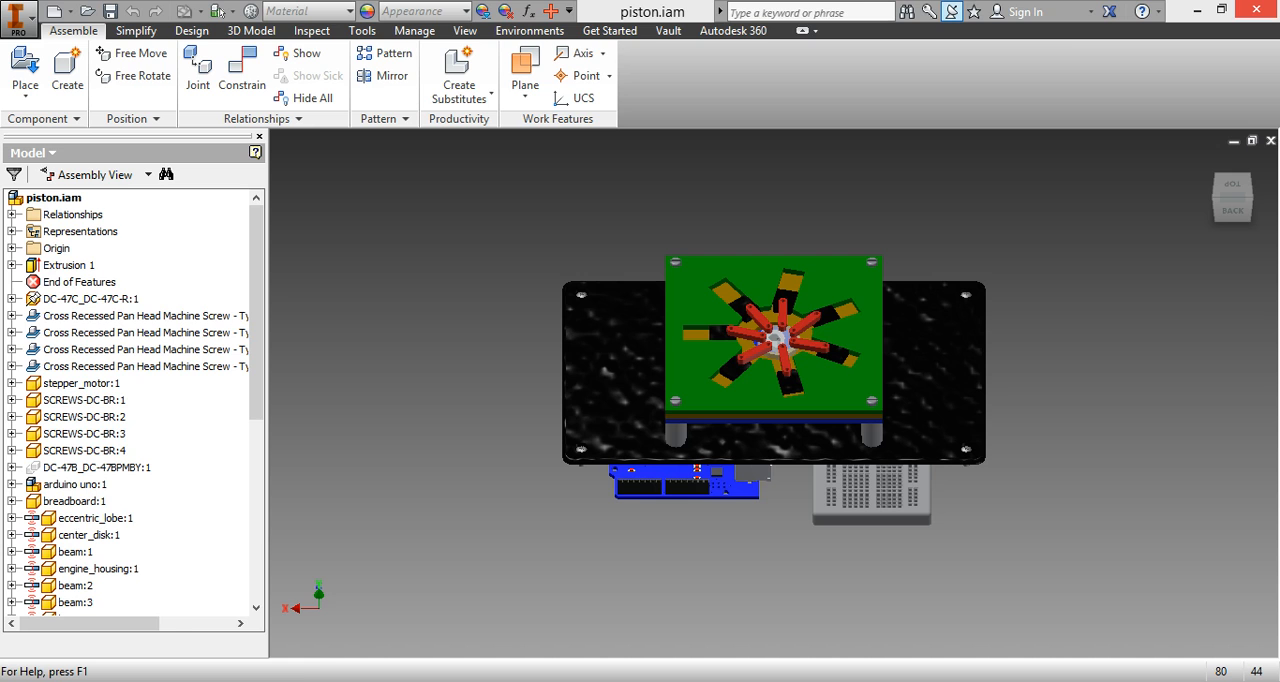
{"action": "mouse_move", "coordinate": [217, 681]}
{"action": "left_click", "coordinate": [175, 615]}
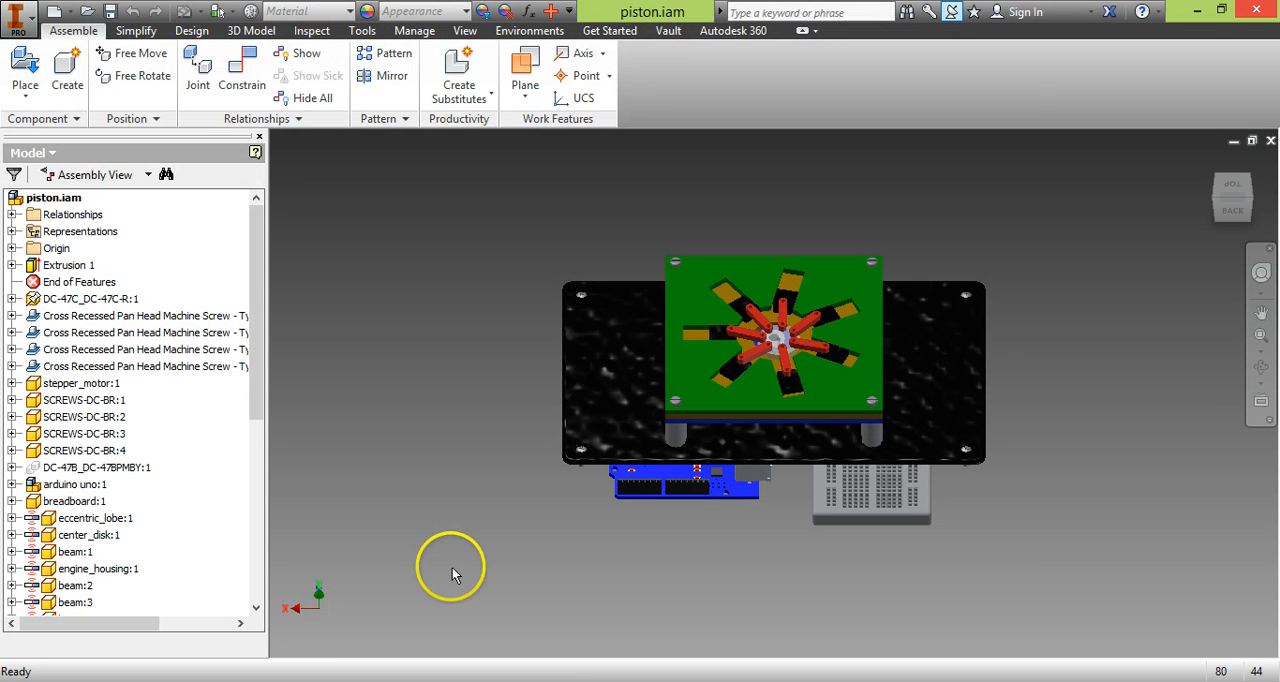
Create a new part file from the metric Standard (mm).ipt template.
{"action": "key", "text": "ctrl+n"}
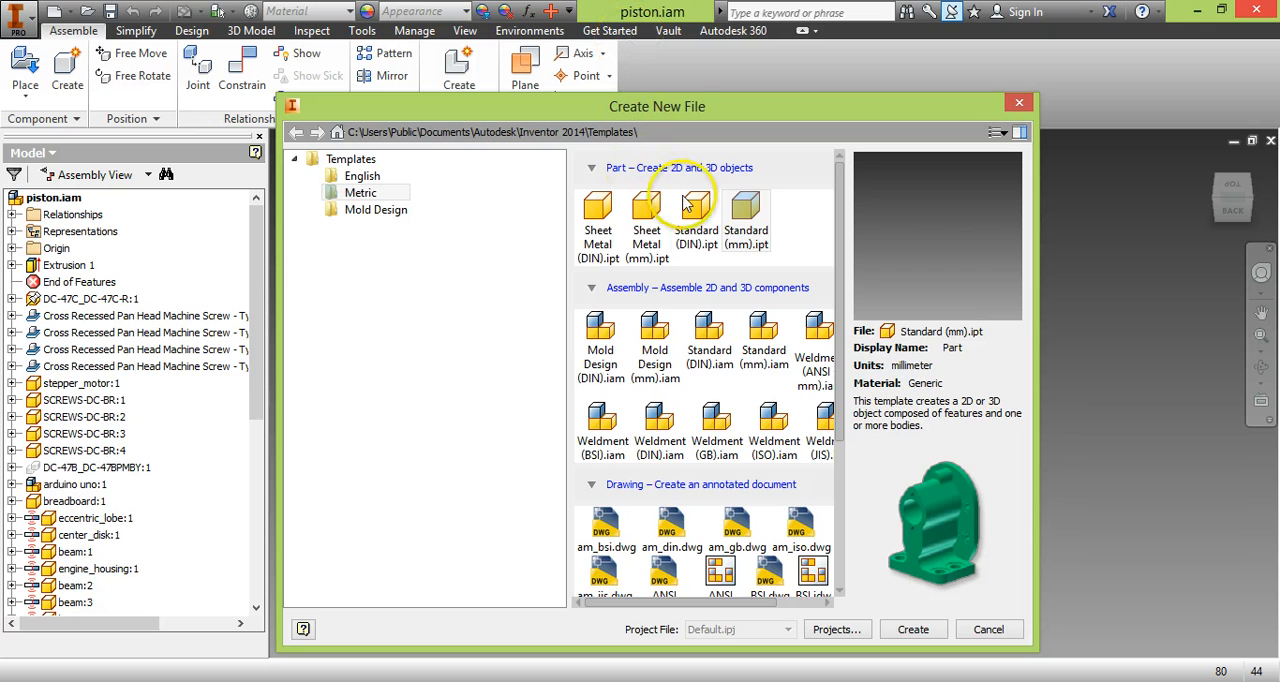
{"action": "left_click", "coordinate": [748, 214]}
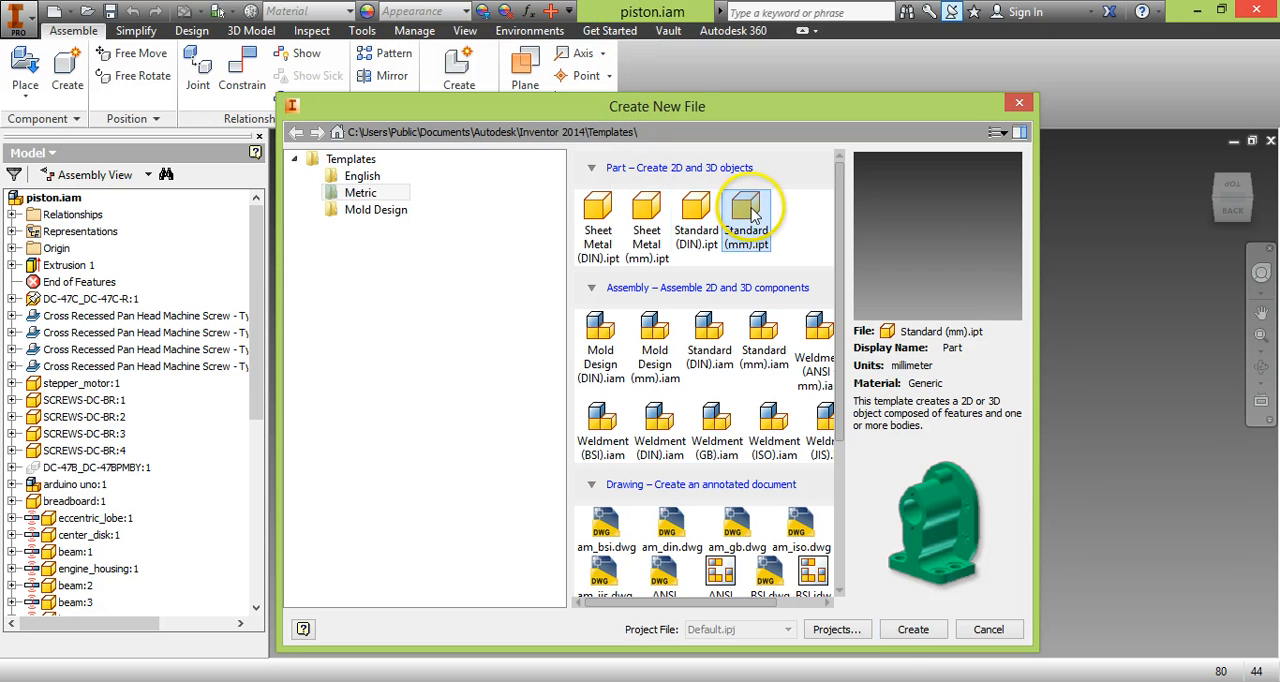
{"action": "left_click", "coordinate": [913, 629]}
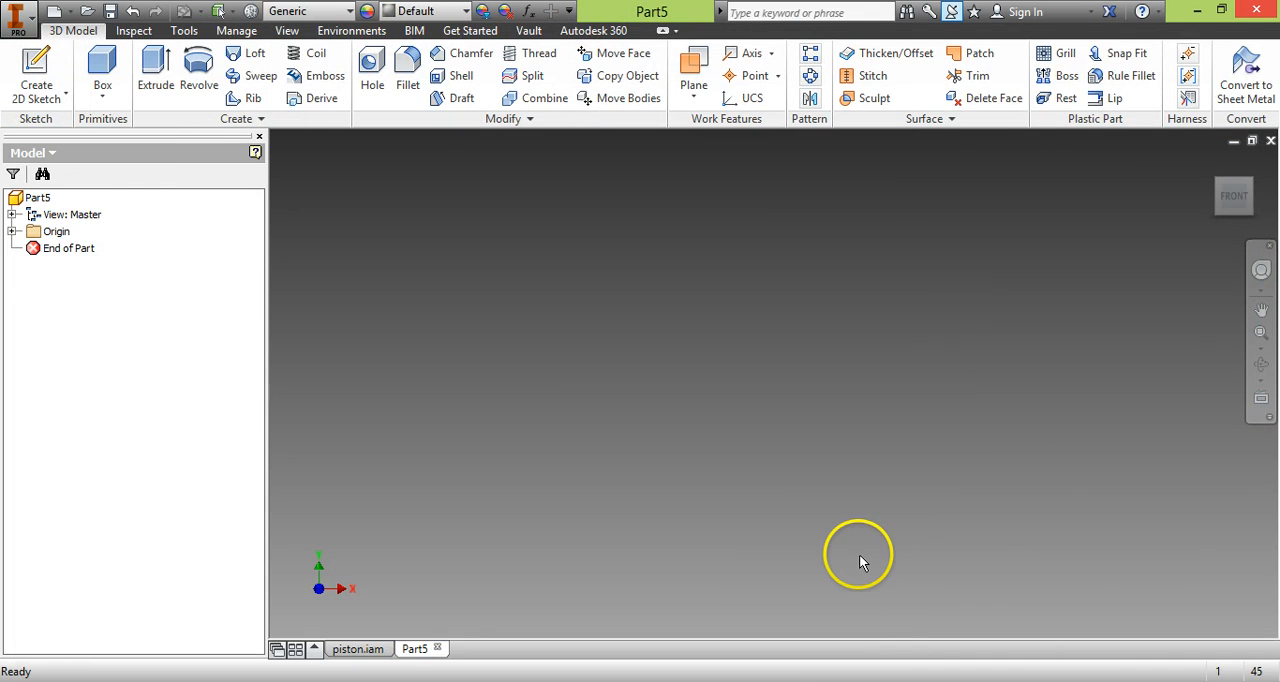
Start a sketch on the part's XY origin plane and consult the motor drawing SM-42BYG011-25.pdf in Adobe Reader for dimensions.
{"action": "left_click", "coordinate": [12, 231]}
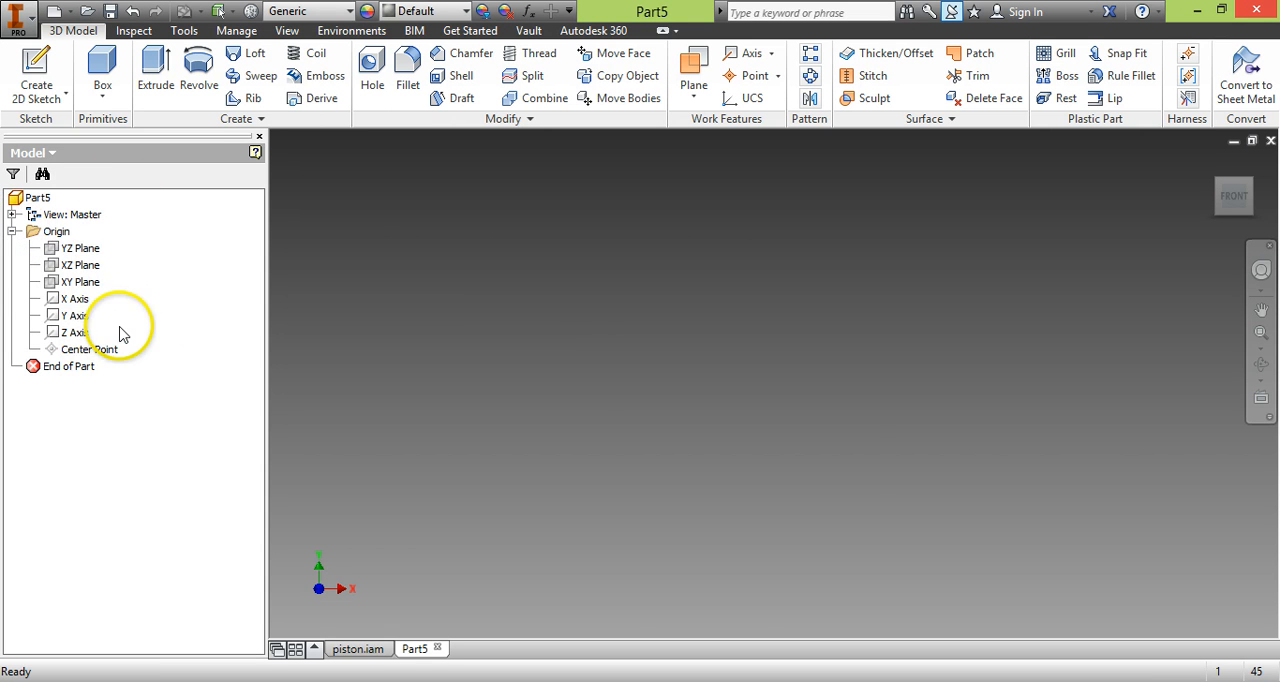
{"action": "left_click", "coordinate": [78, 284]}
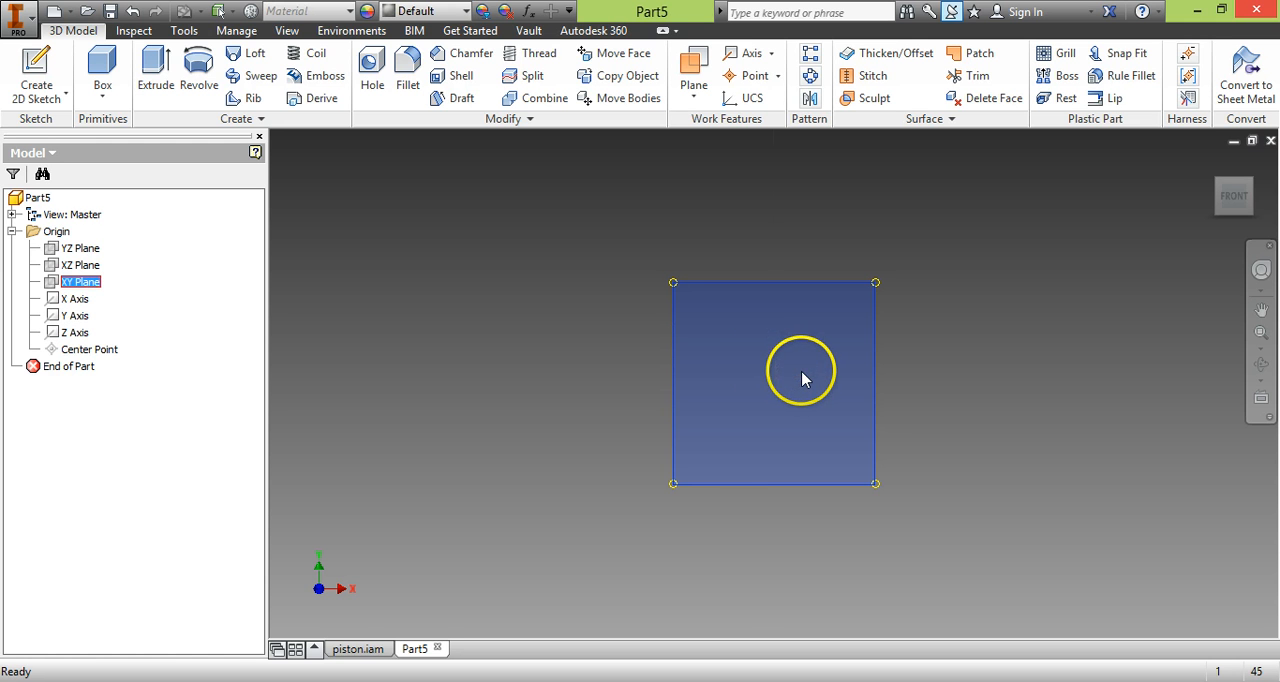
{"action": "left_click", "coordinate": [277, 680]}
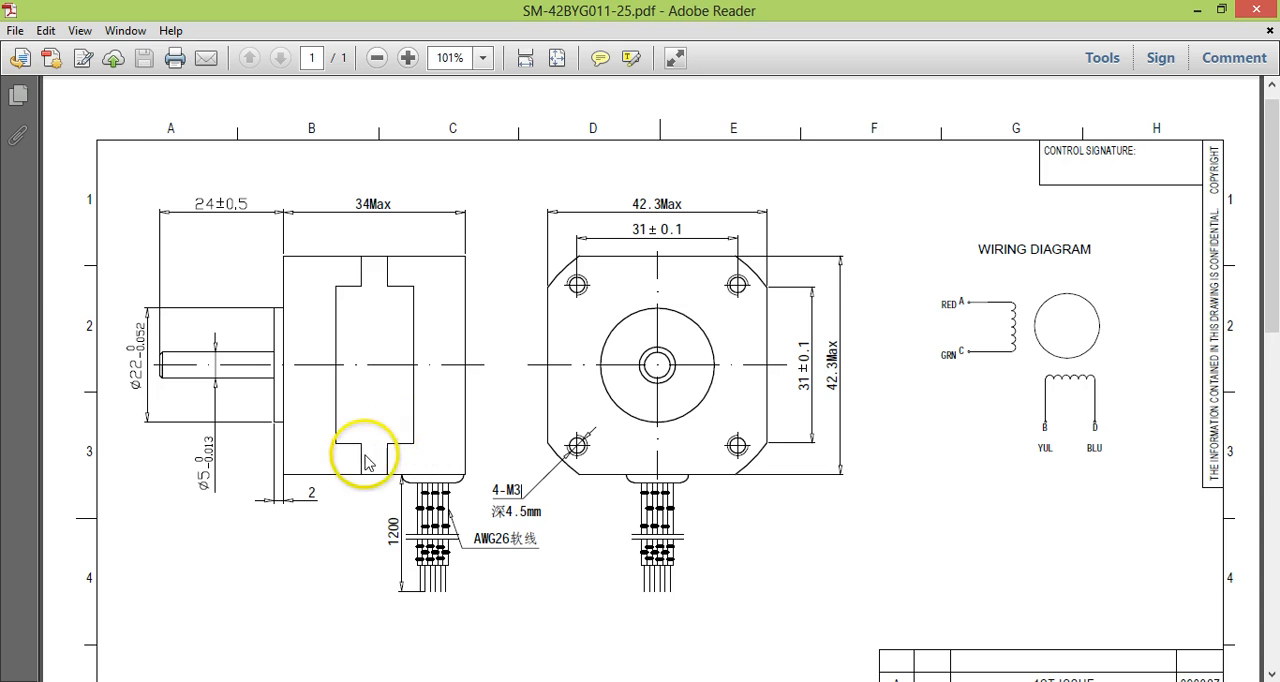
{"action": "left_click", "coordinate": [247, 681]}
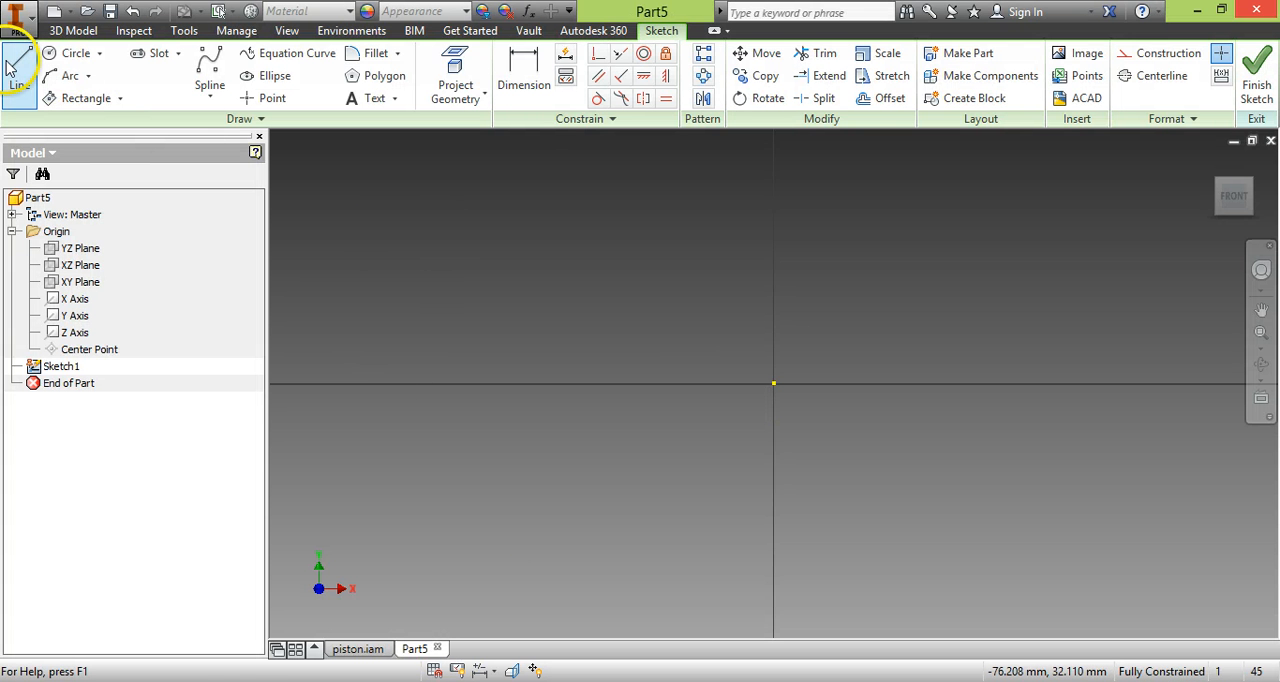
{"action": "left_click", "coordinate": [240, 681]}
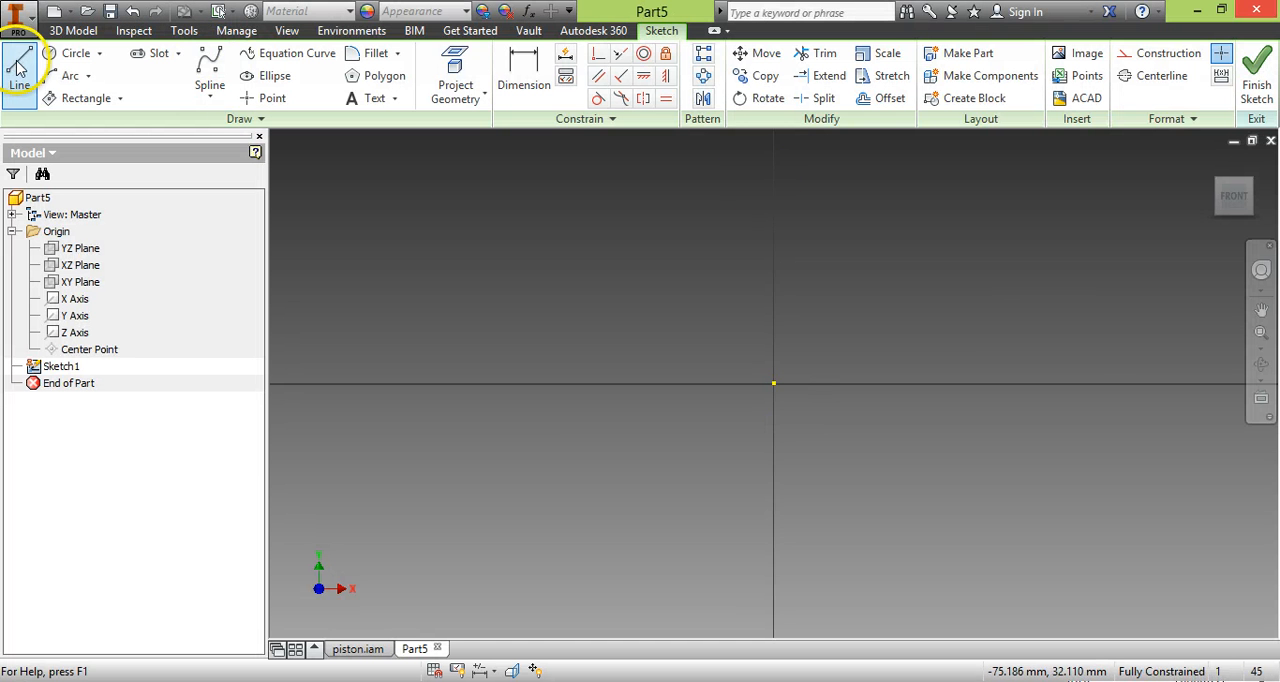
In the Inventor sketch, draw a 15.5 mm vertical line upward from a point on the positive X axis.
{"action": "left_click", "coordinate": [21, 70]}
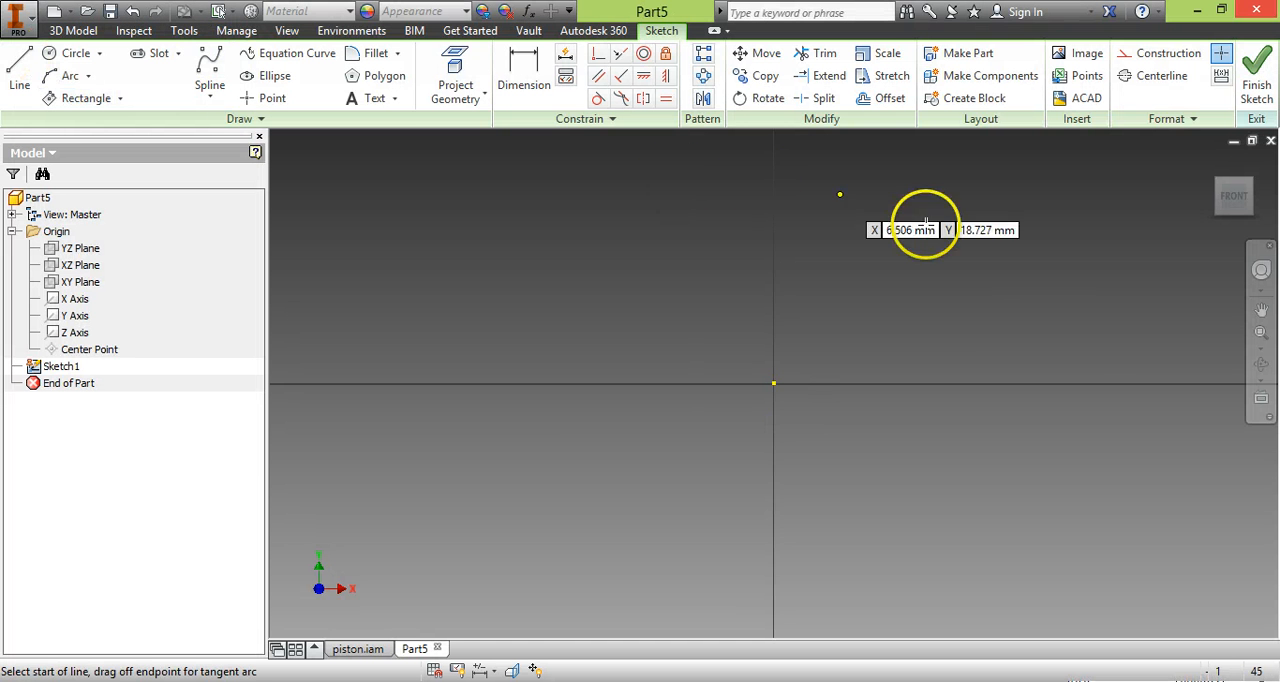
{"action": "left_click", "coordinate": [878, 383]}
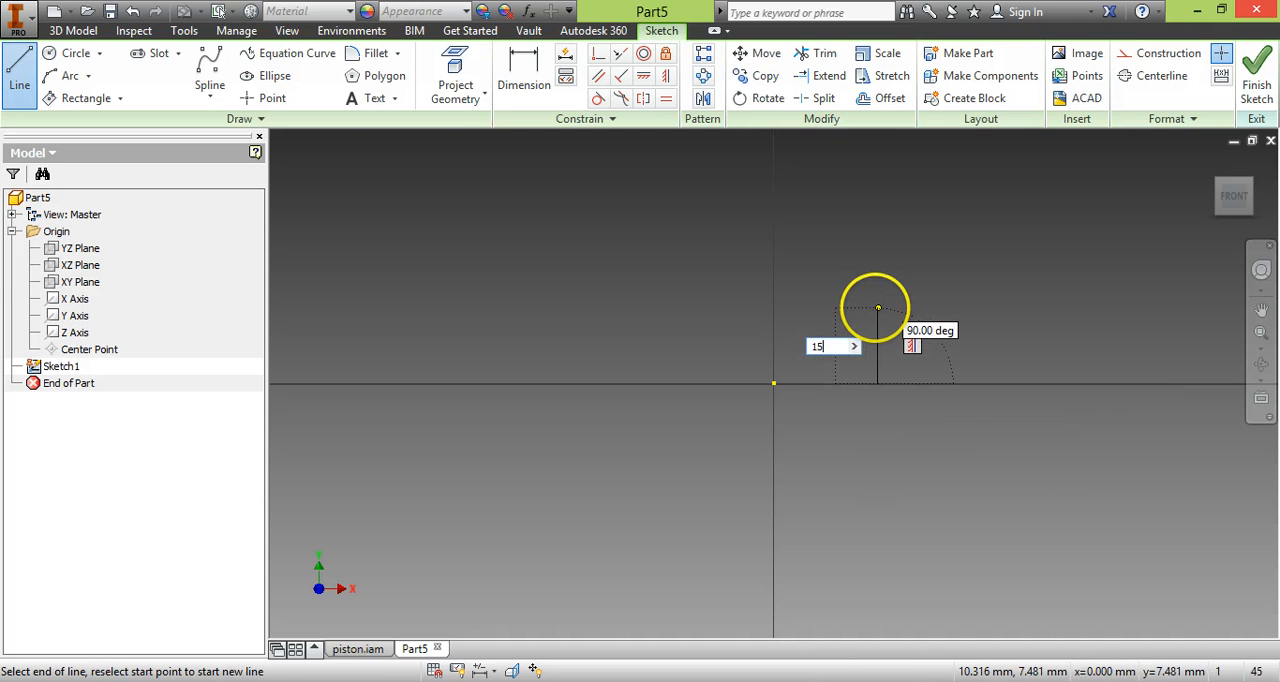
{"action": "type", "text": "15.5"}
{"action": "key", "text": "Return"}
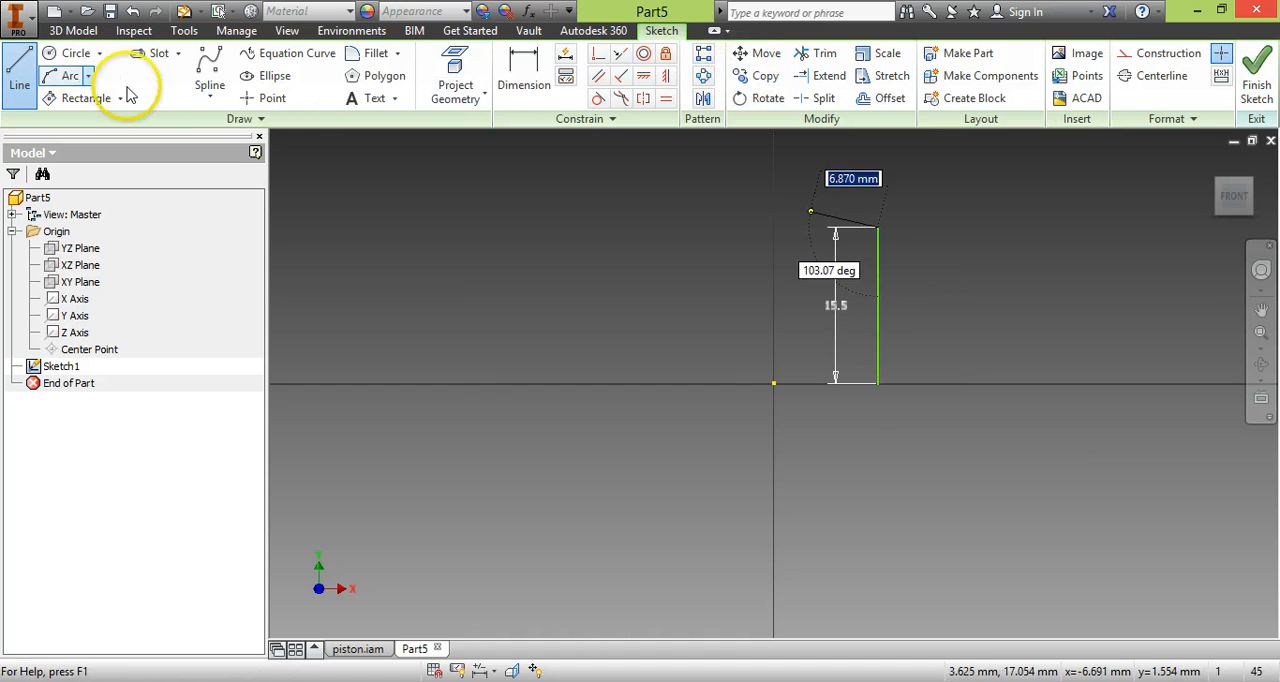
Dimension the horizontal distance from the origin to the vertical line's lower endpoint as 21.15 mm.
{"action": "left_click", "coordinate": [523, 68]}
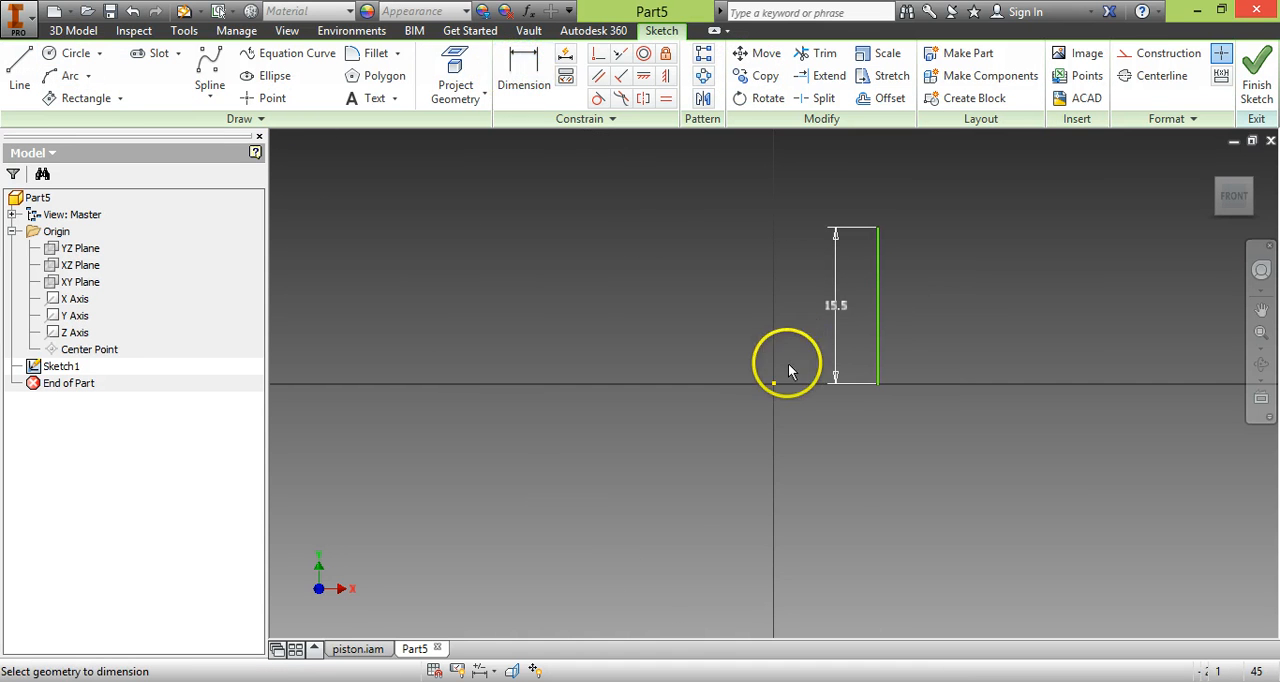
{"action": "left_click", "coordinate": [773, 384]}
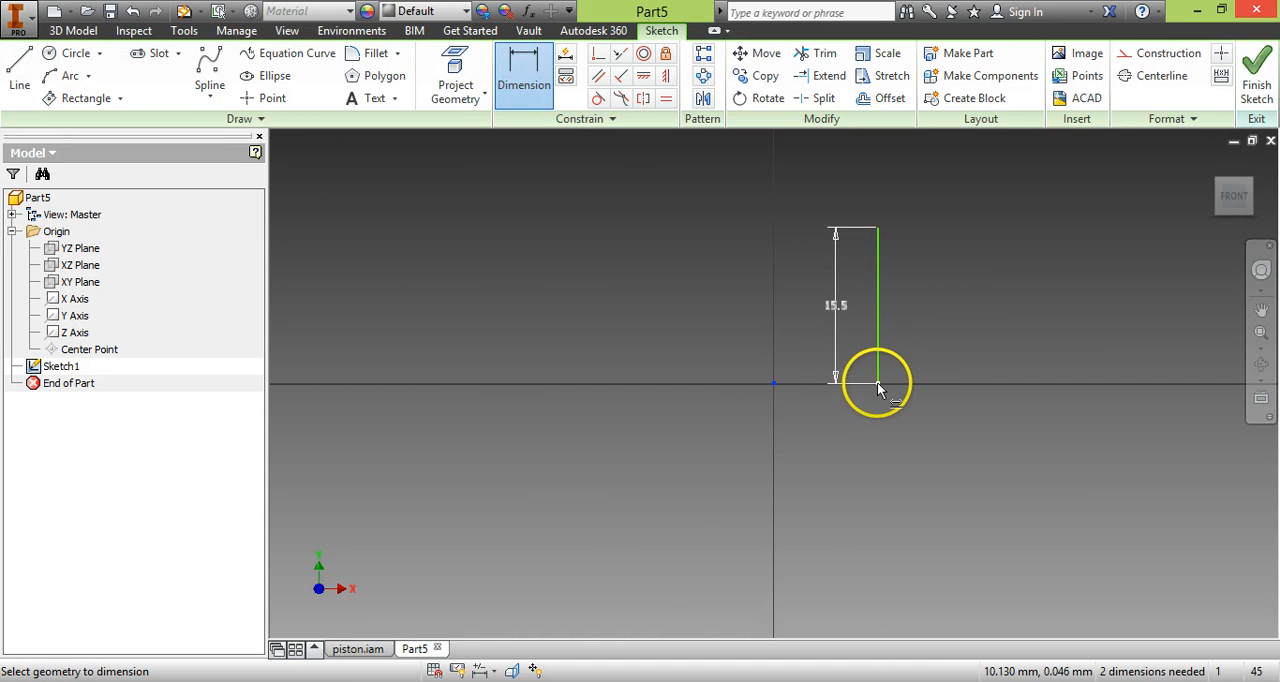
{"action": "left_click", "coordinate": [877, 383]}
{"action": "left_click", "coordinate": [830, 430]}
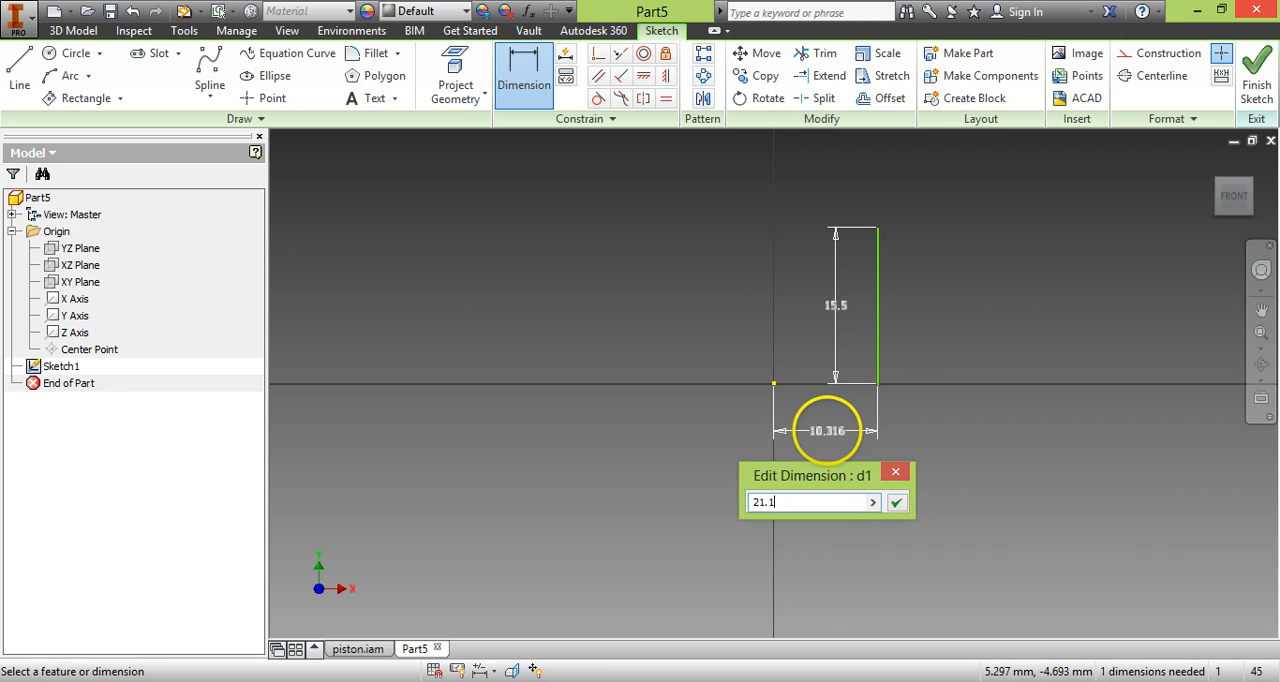
{"action": "key", "text": "Return"}
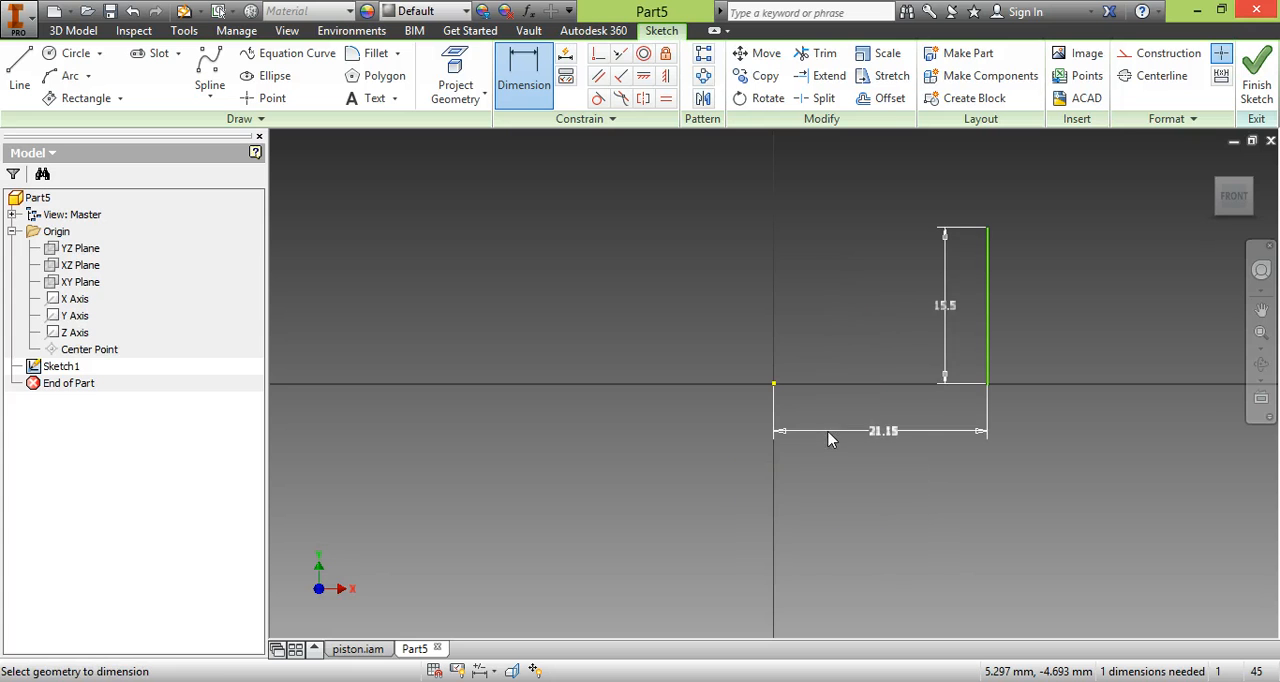
Recheck the motor drawing and extend the outline with a 15.5 mm vertical line downward from the first line's lower endpoint.
{"action": "left_click", "coordinate": [90, 681]}
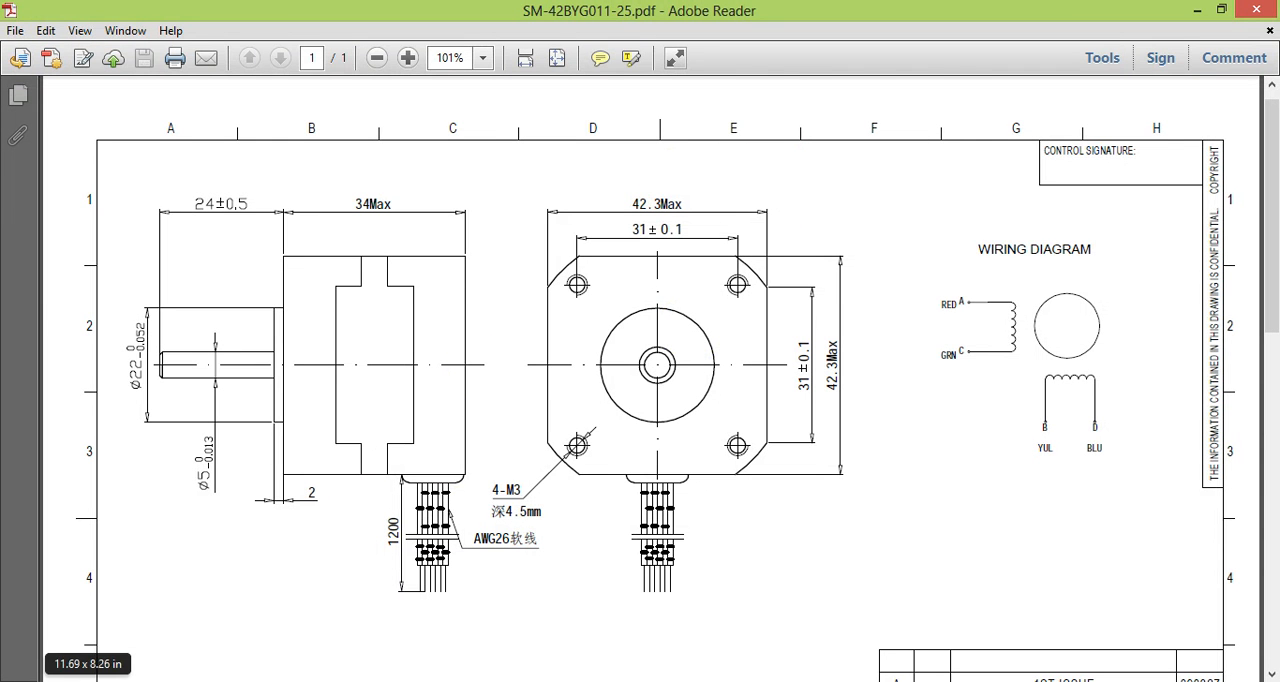
{"action": "left_click", "coordinate": [311, 681]}
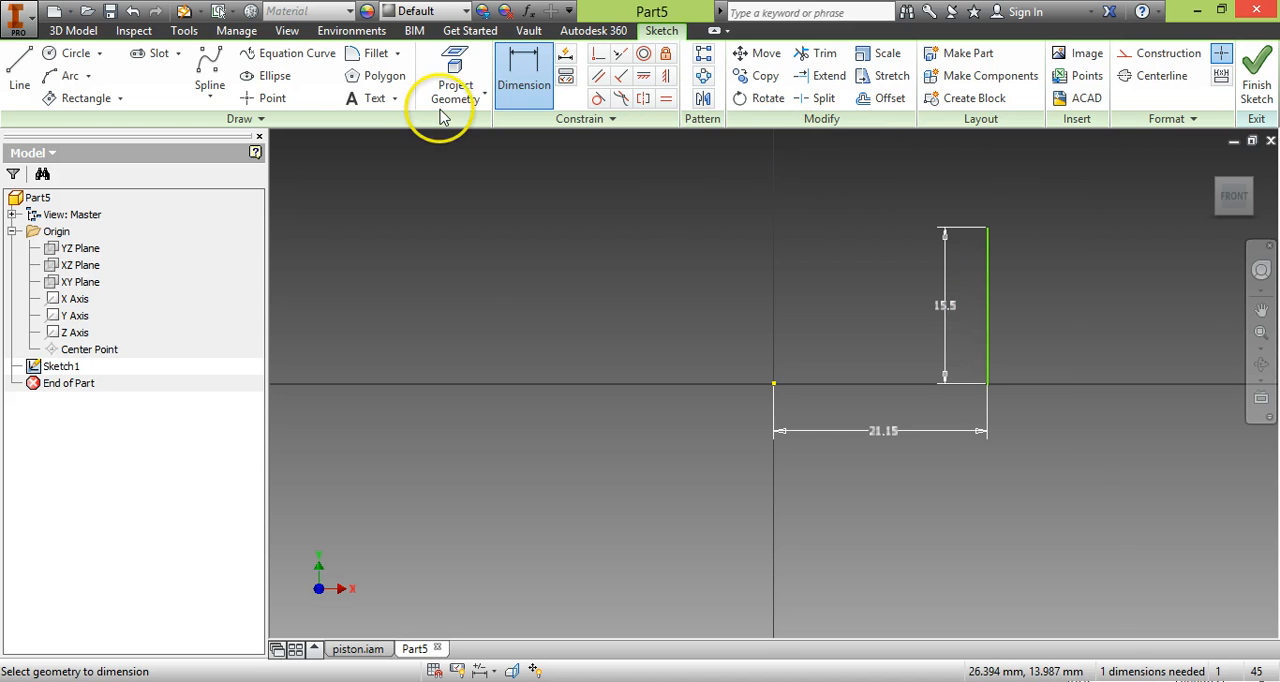
{"action": "left_click", "coordinate": [19, 75]}
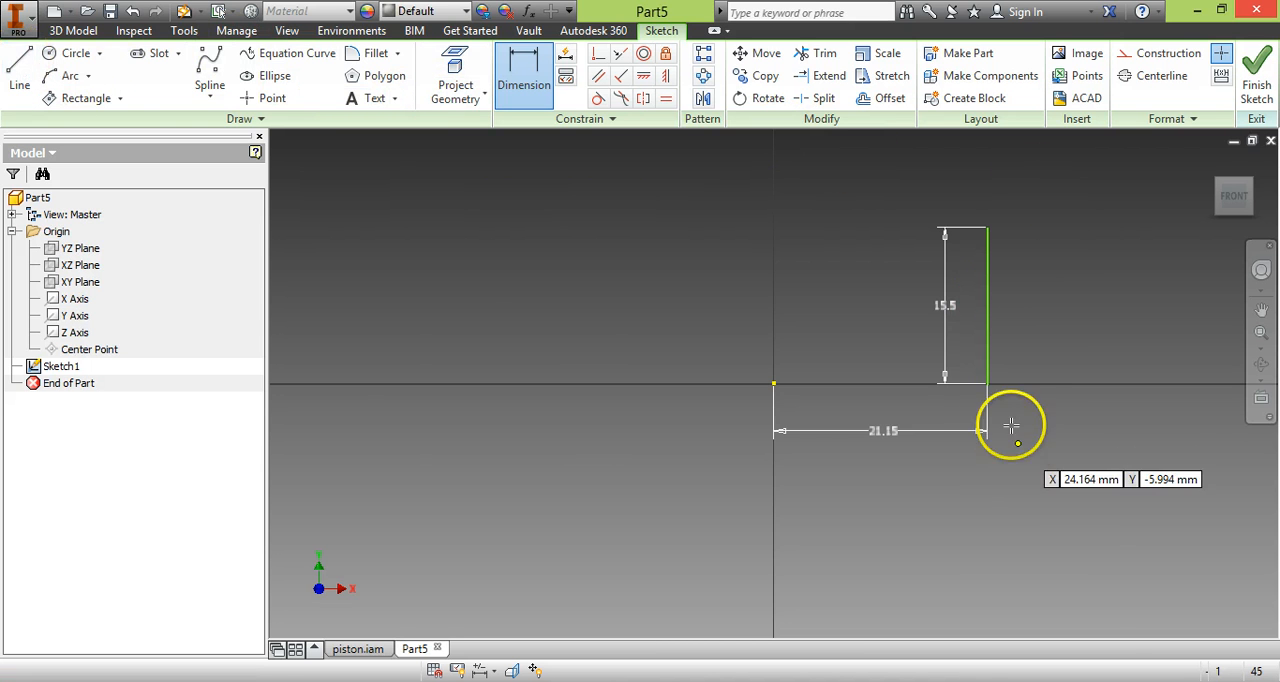
{"action": "left_click", "coordinate": [987, 385]}
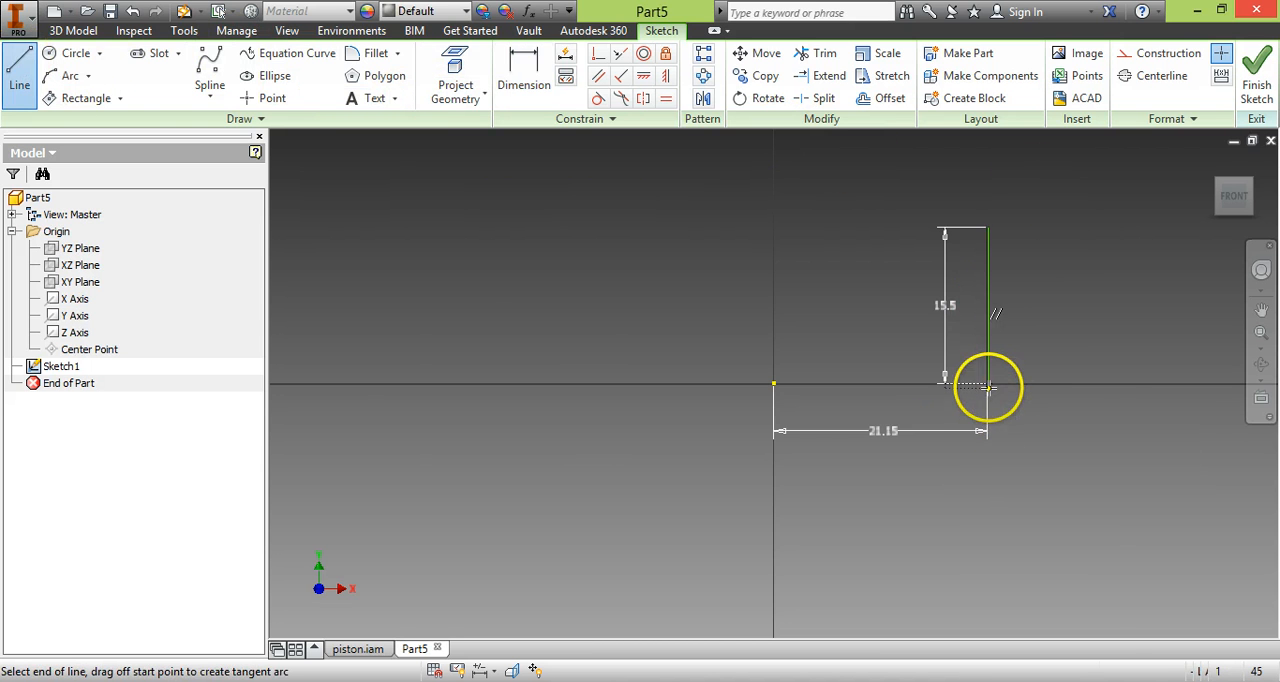
{"action": "left_click", "coordinate": [987, 500]}
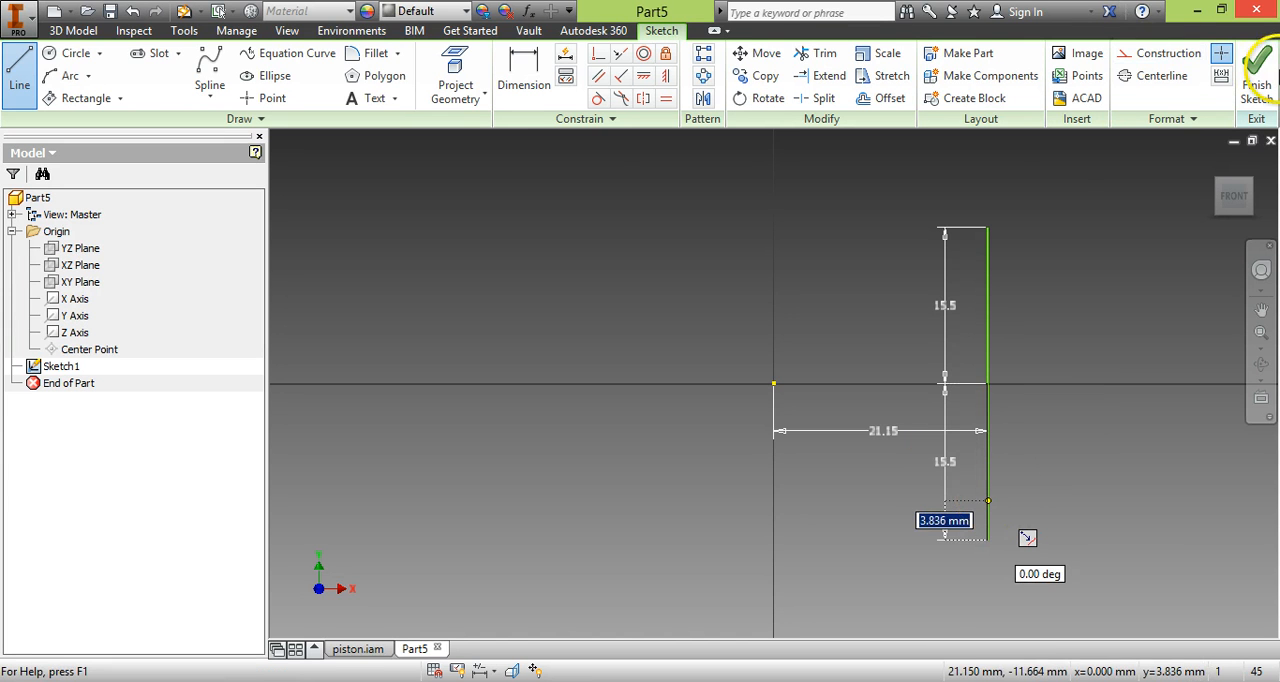
Draw a 15.5 mm horizontal line toward positive X, starting on the Y axis above the origin.
{"action": "left_click", "coordinate": [31, 67]}
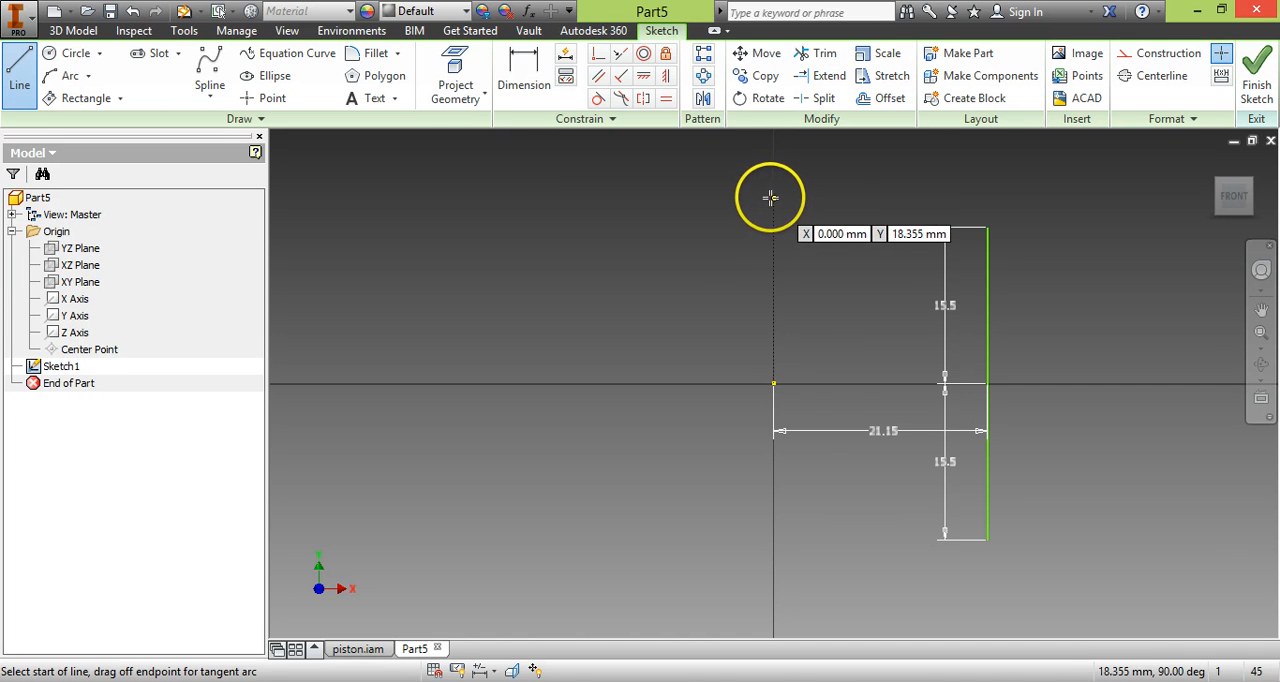
{"action": "left_click", "coordinate": [774, 195]}
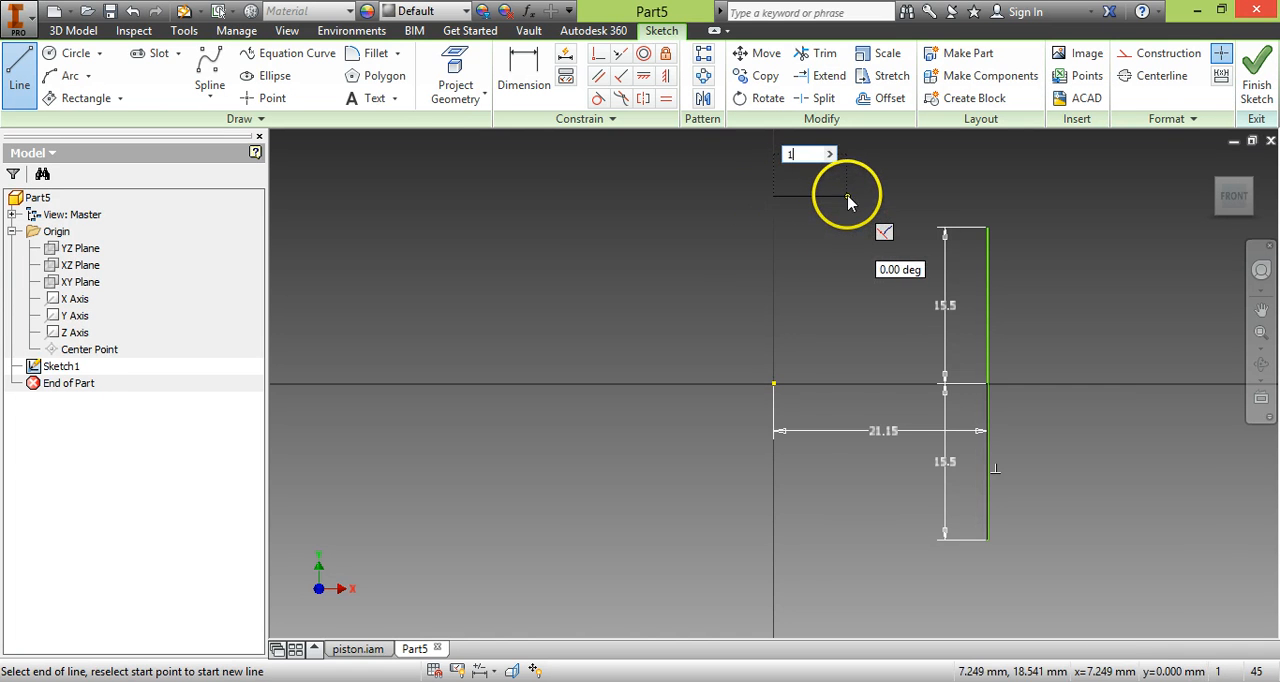
{"action": "type", "text": "15.5"}
{"action": "key", "text": "Return"}
Dimension the vertical distance from the origin to the upper horizontal line as 21.5 mm.
{"action": "left_click", "coordinate": [524, 80]}
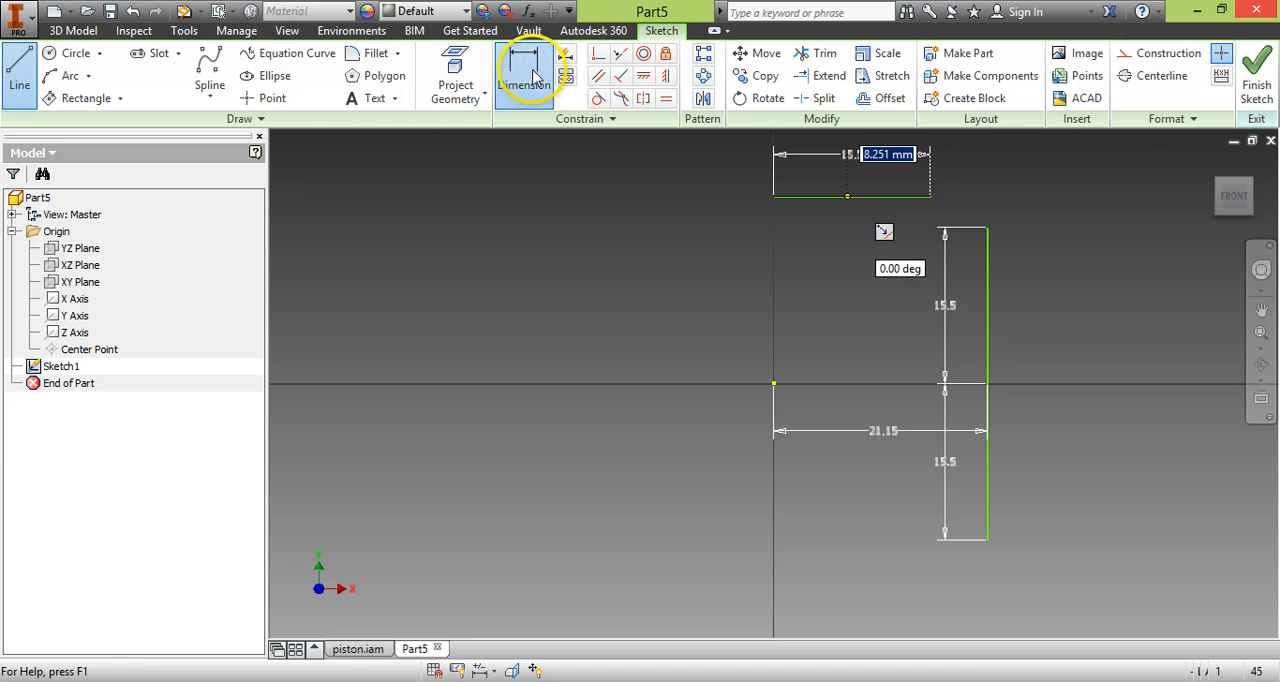
{"action": "left_click", "coordinate": [773, 383]}
{"action": "left_click", "coordinate": [800, 197]}
{"action": "left_click", "coordinate": [818, 287]}
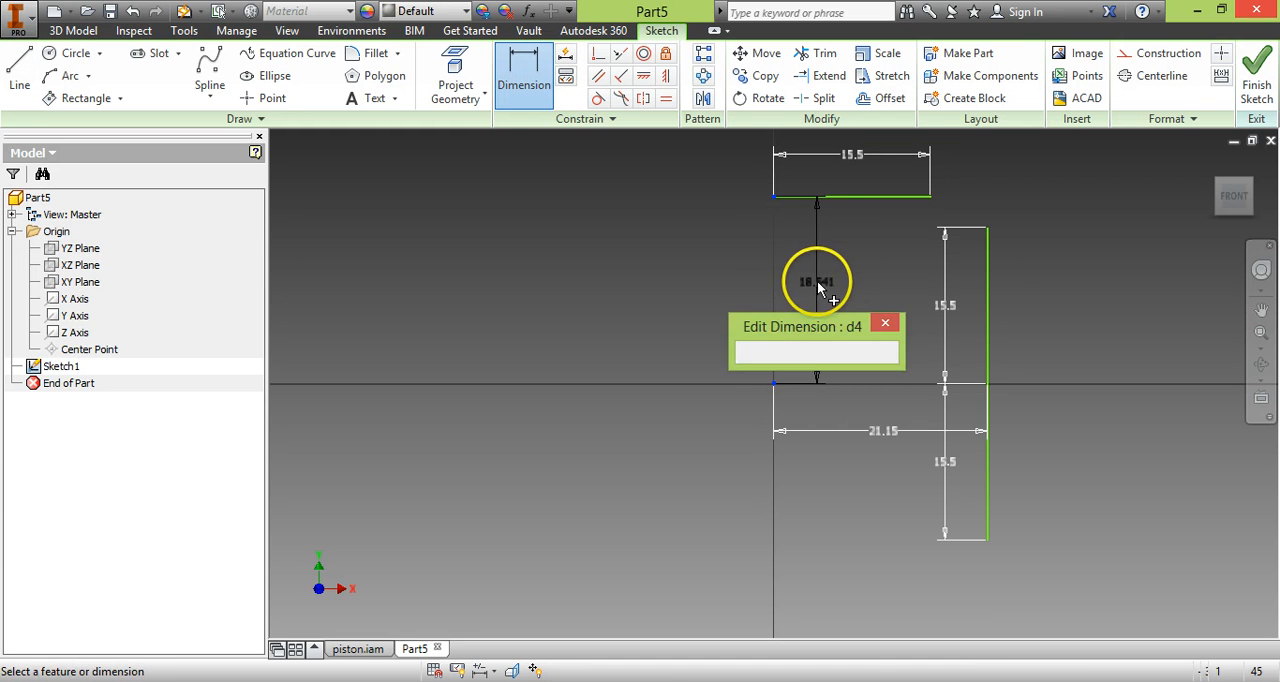
{"action": "key", "text": "Return"}
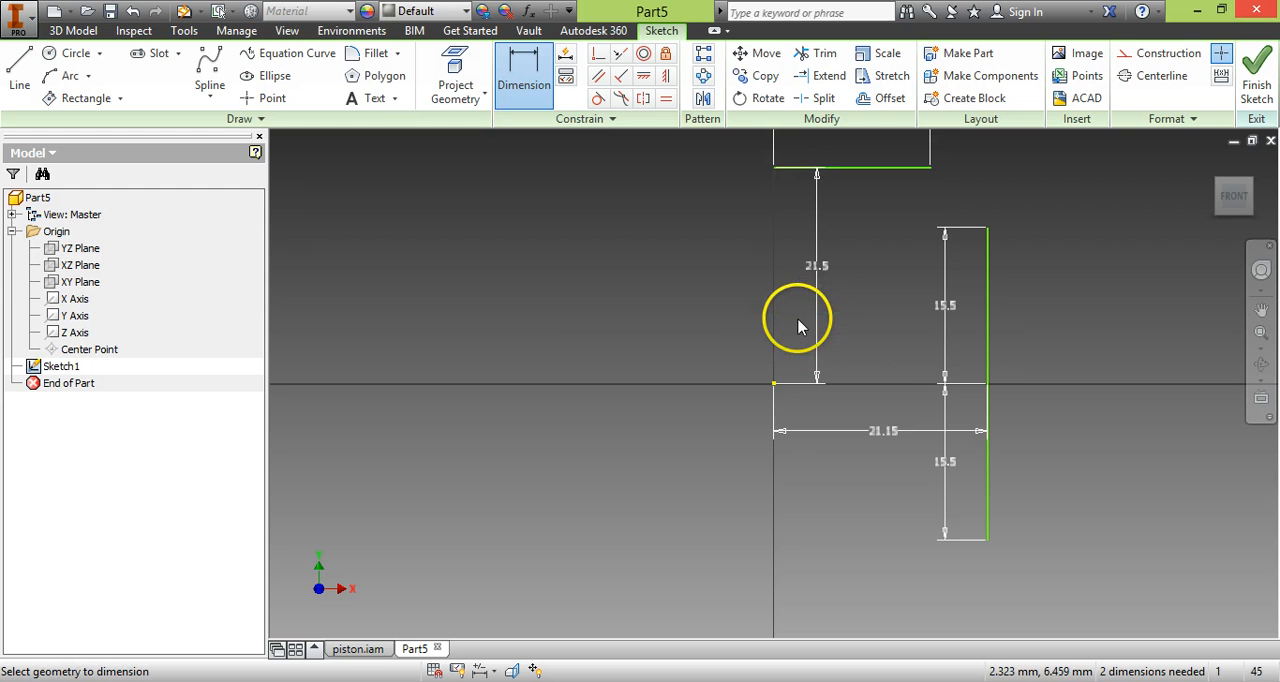
Draw a 15.5 mm horizontal line toward negative X from the upper line's endpoint on the Y axis.
{"action": "left_click", "coordinate": [19, 75]}
{"action": "left_click", "coordinate": [773, 167]}
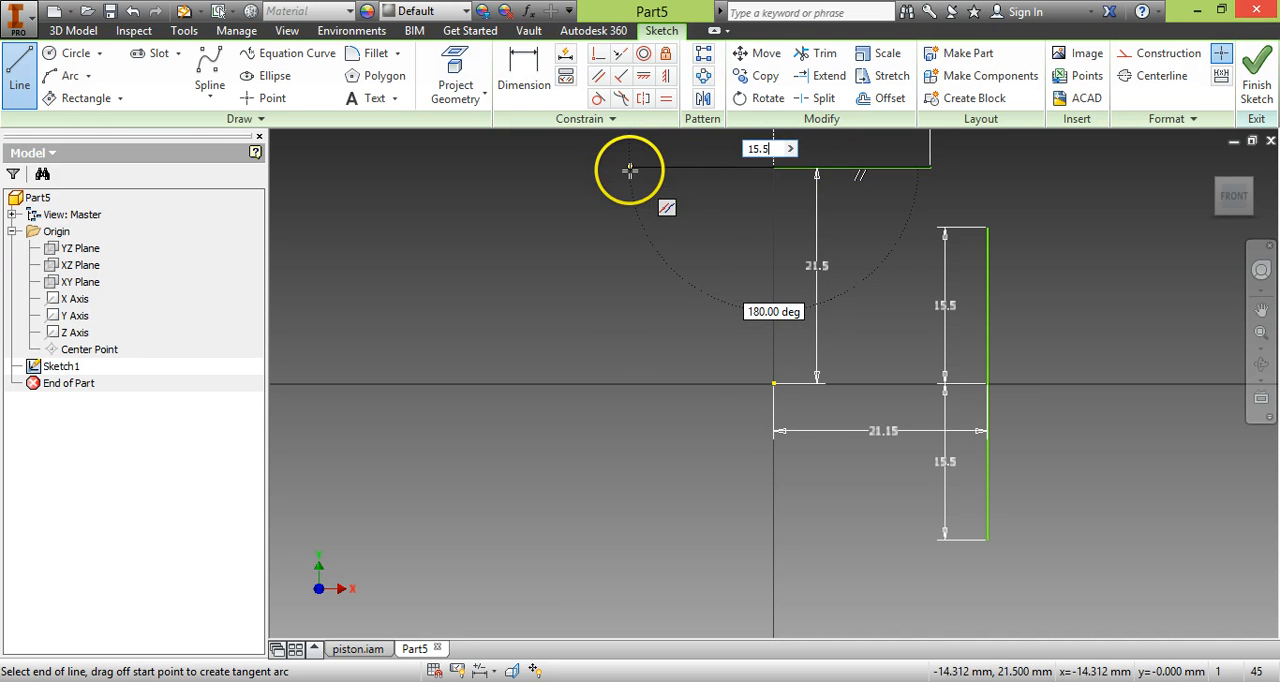
{"action": "key", "text": "Return"}
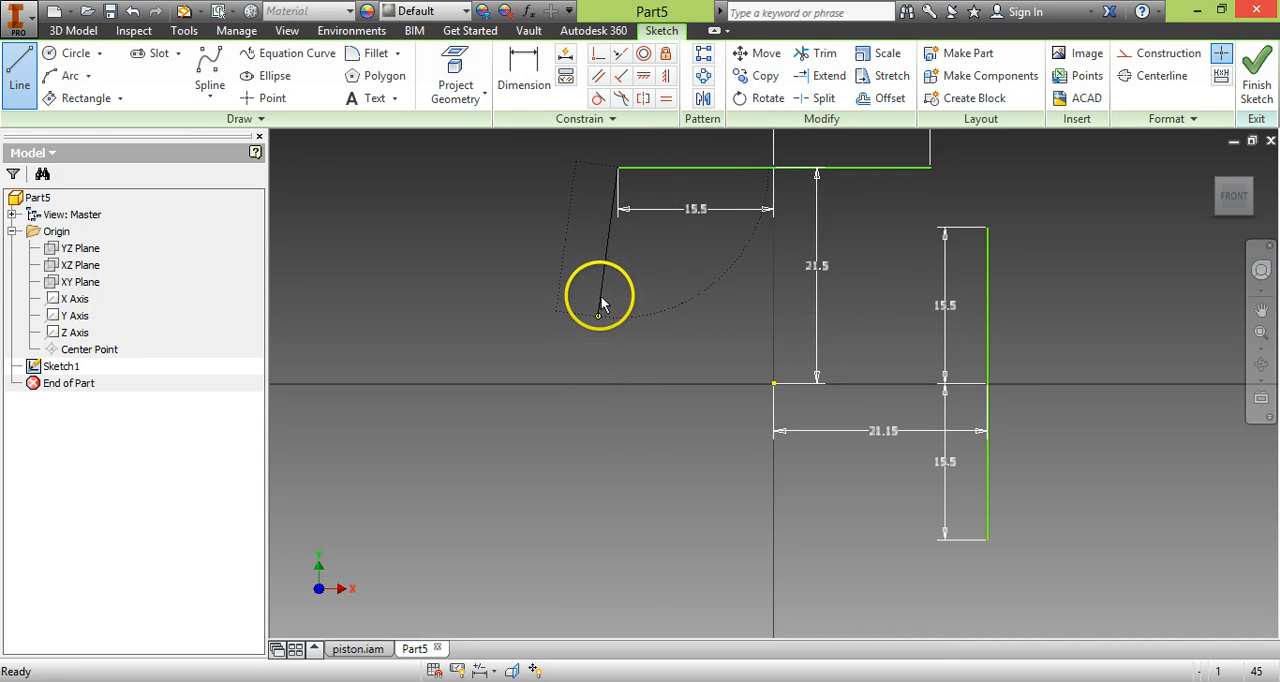
{"action": "key", "text": "Escape"}
Draw a 15.5 mm vertical line upward from a point on the negative X axis.
{"action": "left_click", "coordinate": [19, 75]}
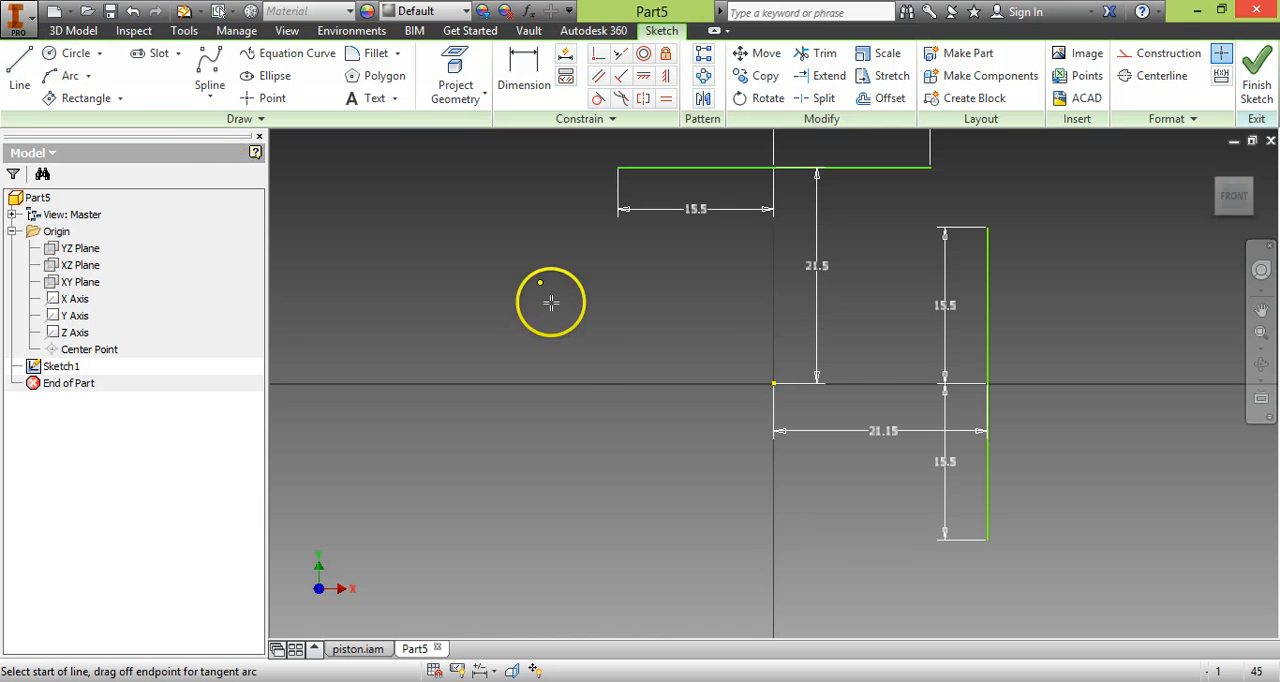
{"action": "left_click", "coordinate": [579, 382]}
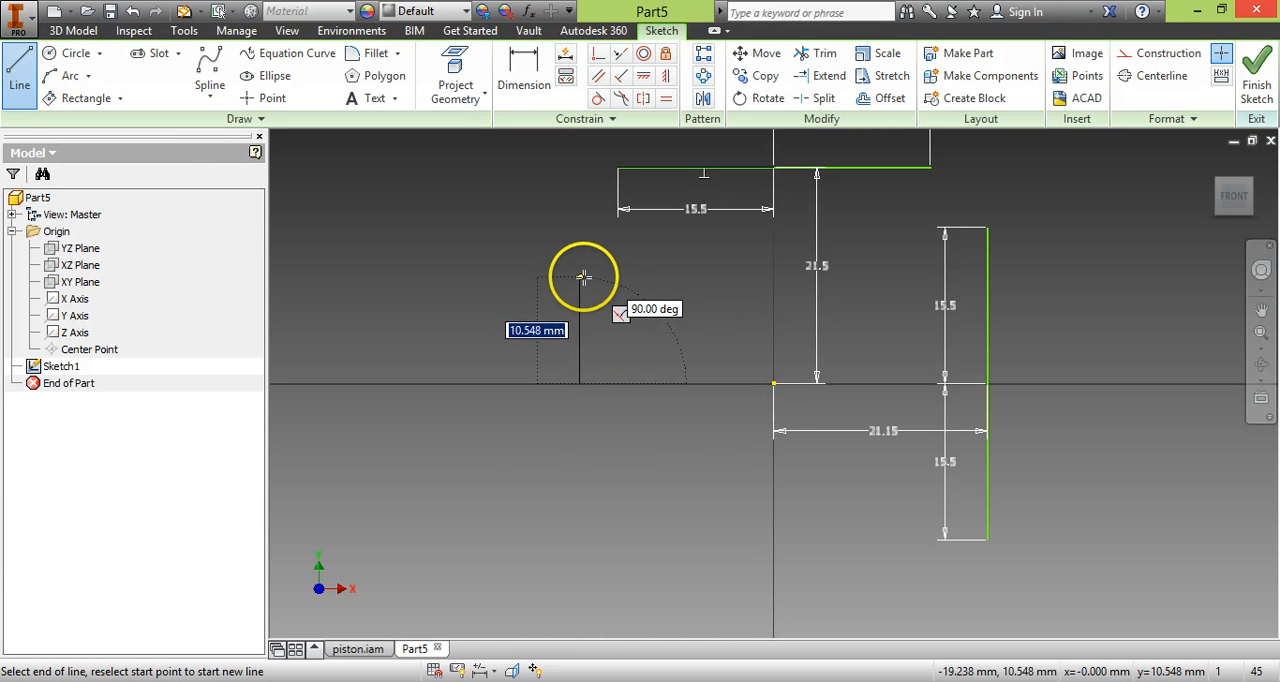
{"action": "type", "text": "15.5"}
{"action": "key", "text": "Return"}
Dimension the horizontal distance from the origin to the vertical line on the negative X side as 21.5 mm.
{"action": "left_click", "coordinate": [524, 75]}
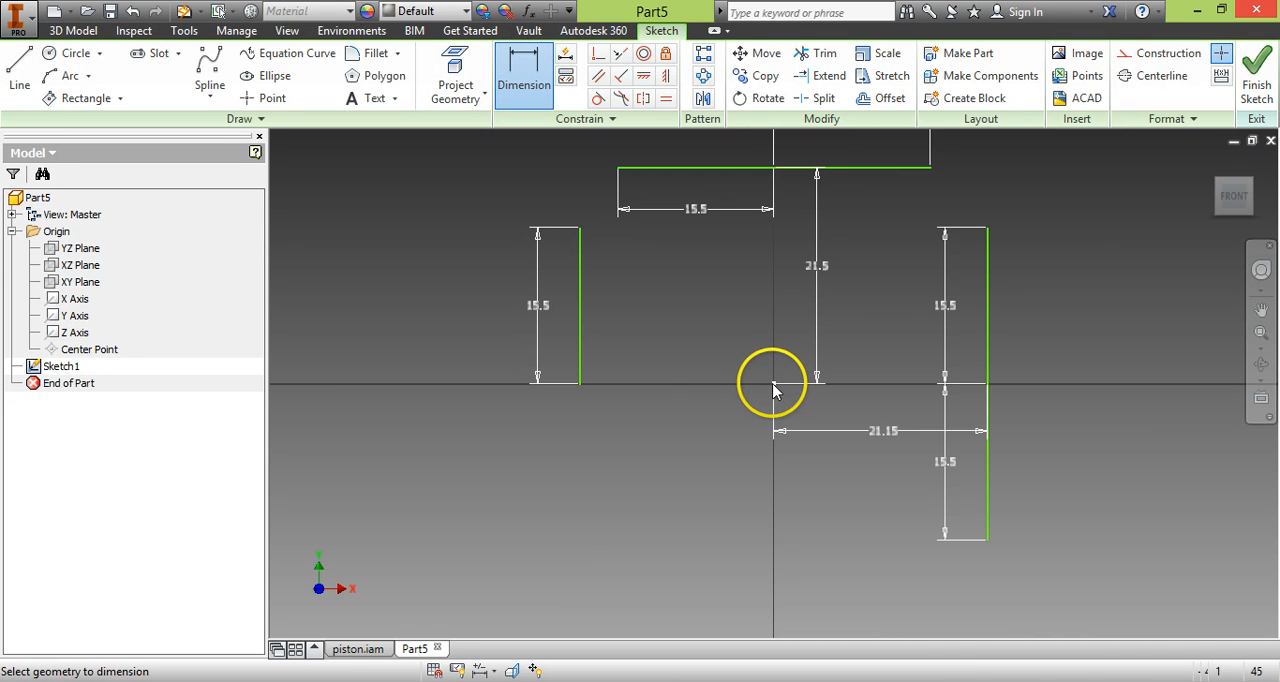
{"action": "left_click", "coordinate": [580, 383]}
{"action": "left_click", "coordinate": [675, 351]}
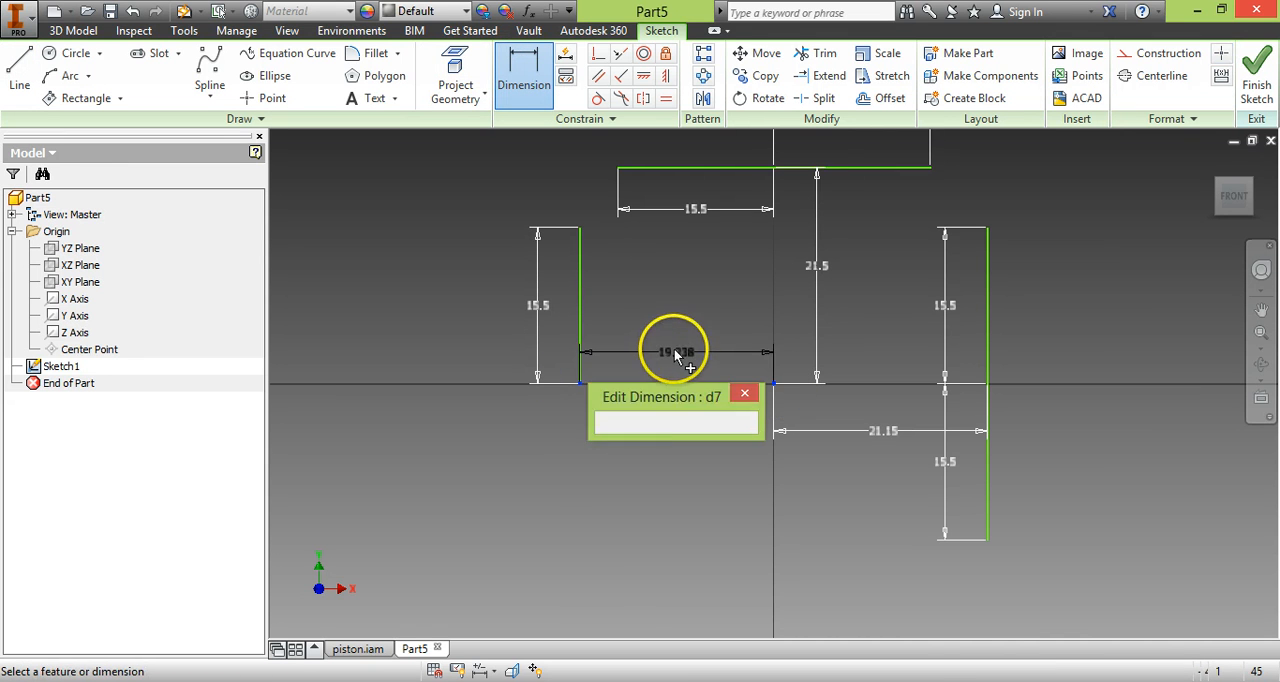
{"action": "type", "text": "21.5"}
{"action": "key", "text": "Return"}
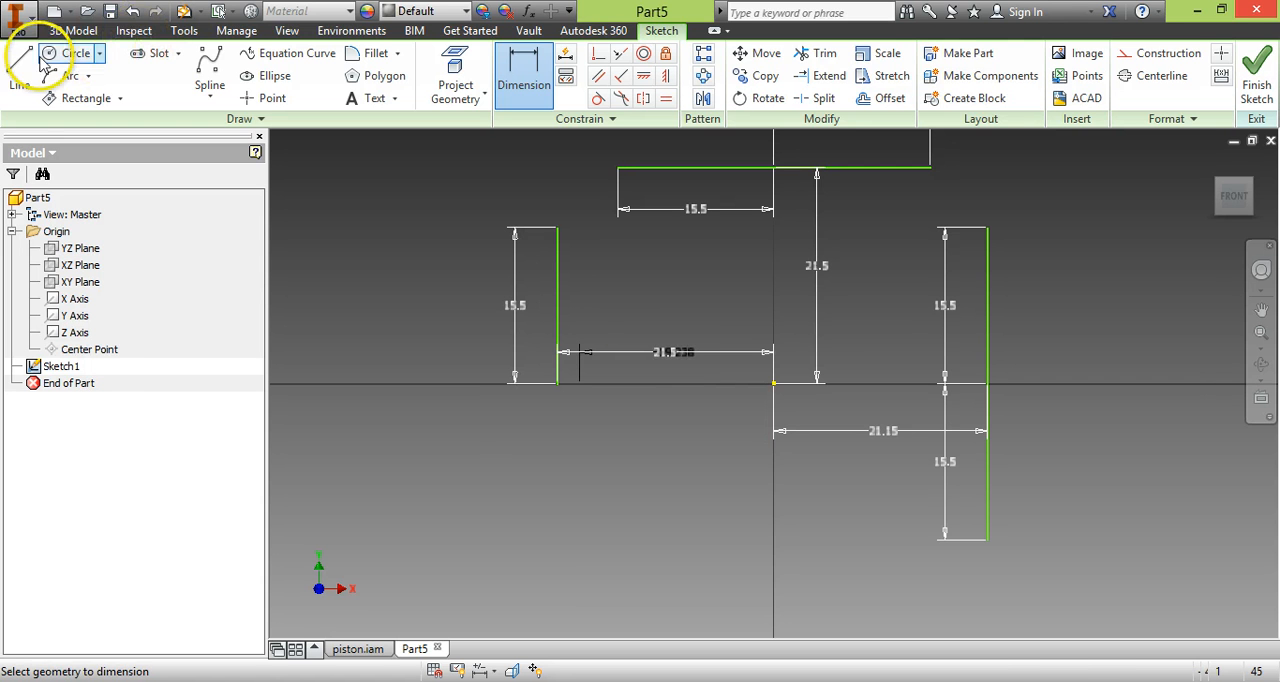
Draw a 15.5 mm vertical line downward from the negative-X line's endpoint on the X axis.
{"action": "left_click", "coordinate": [19, 72]}
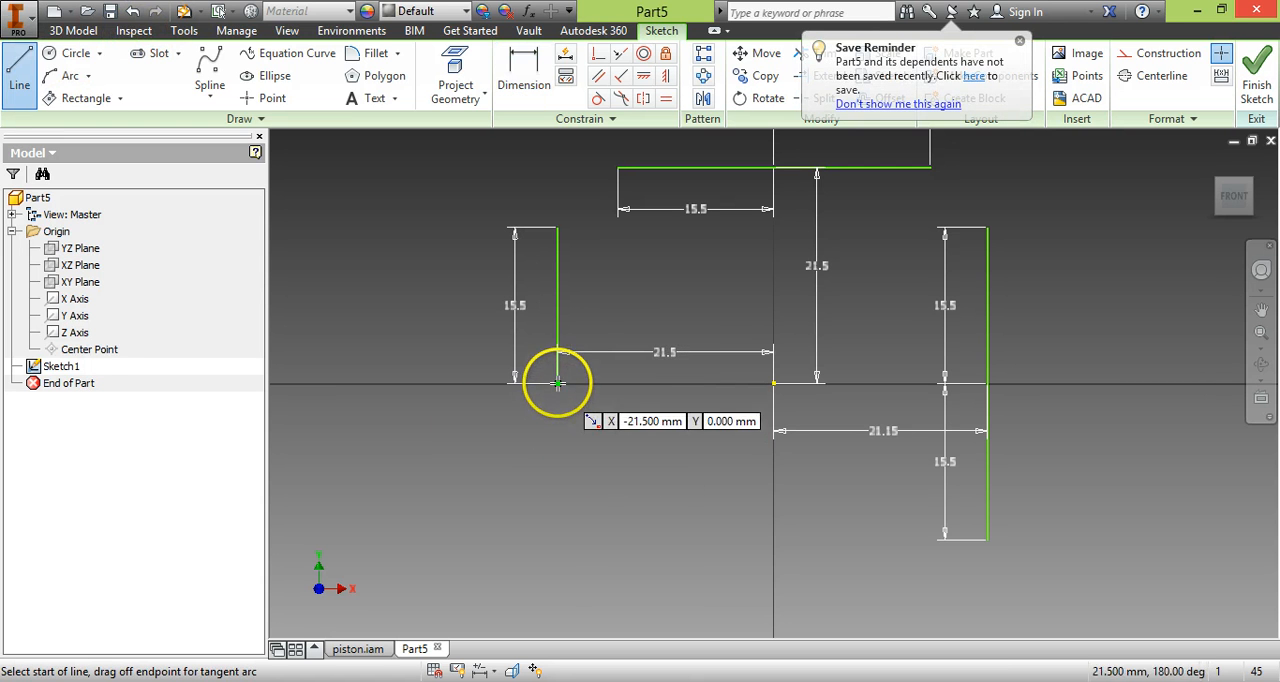
{"action": "left_click", "coordinate": [557, 383]}
{"action": "type", "text": "15."}
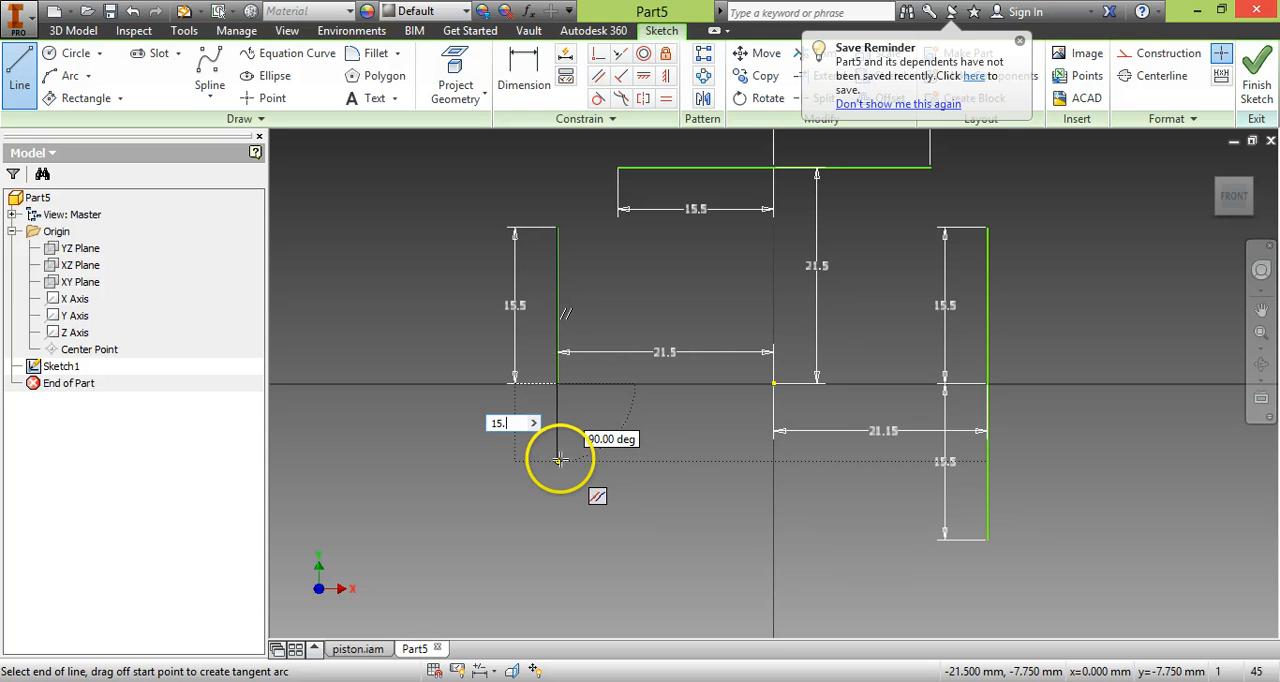
{"action": "type", "text": "5"}
{"action": "key", "text": "Return"}
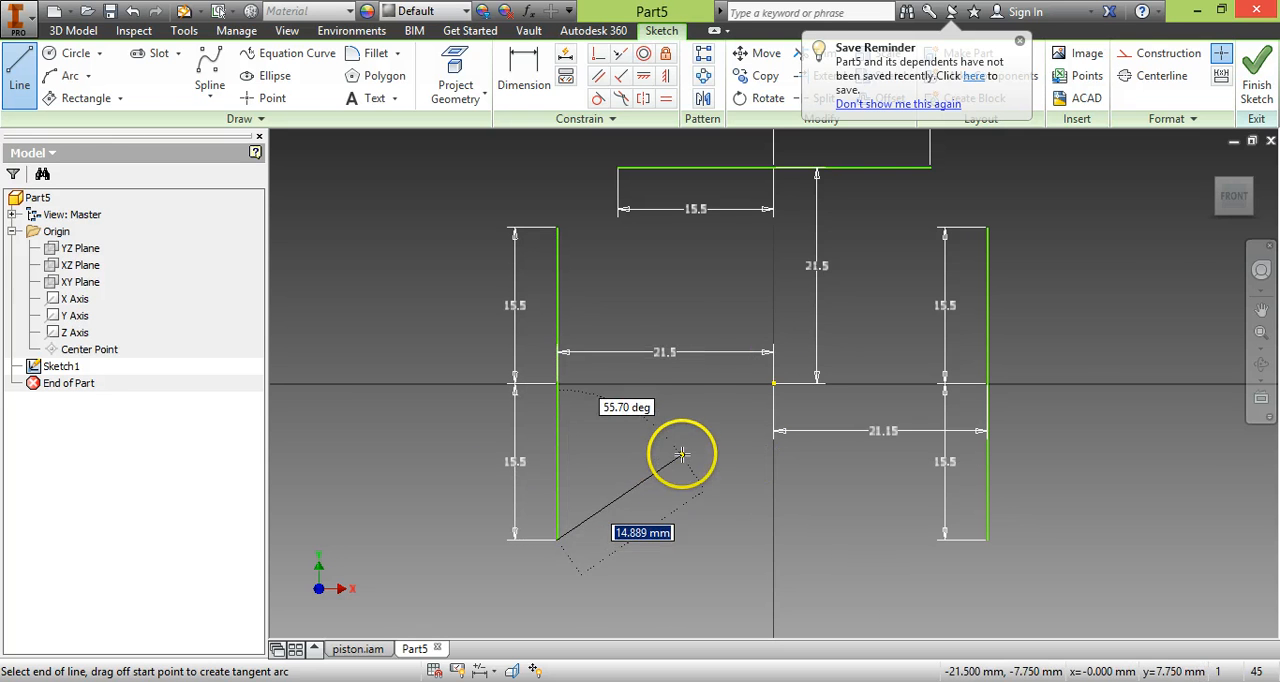
{"action": "key", "text": "Escape"}
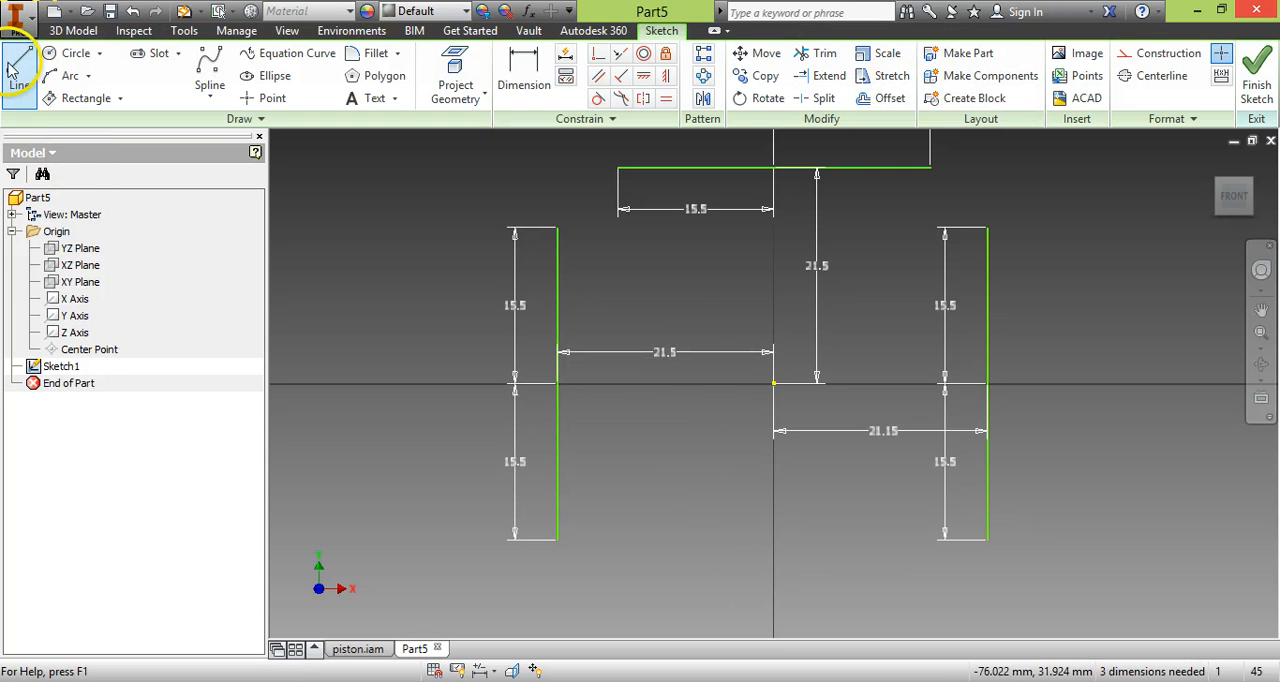
Draw a 15.5 mm horizontal line toward negative X, starting on the Y axis below the origin.
{"action": "left_click", "coordinate": [14, 68]}
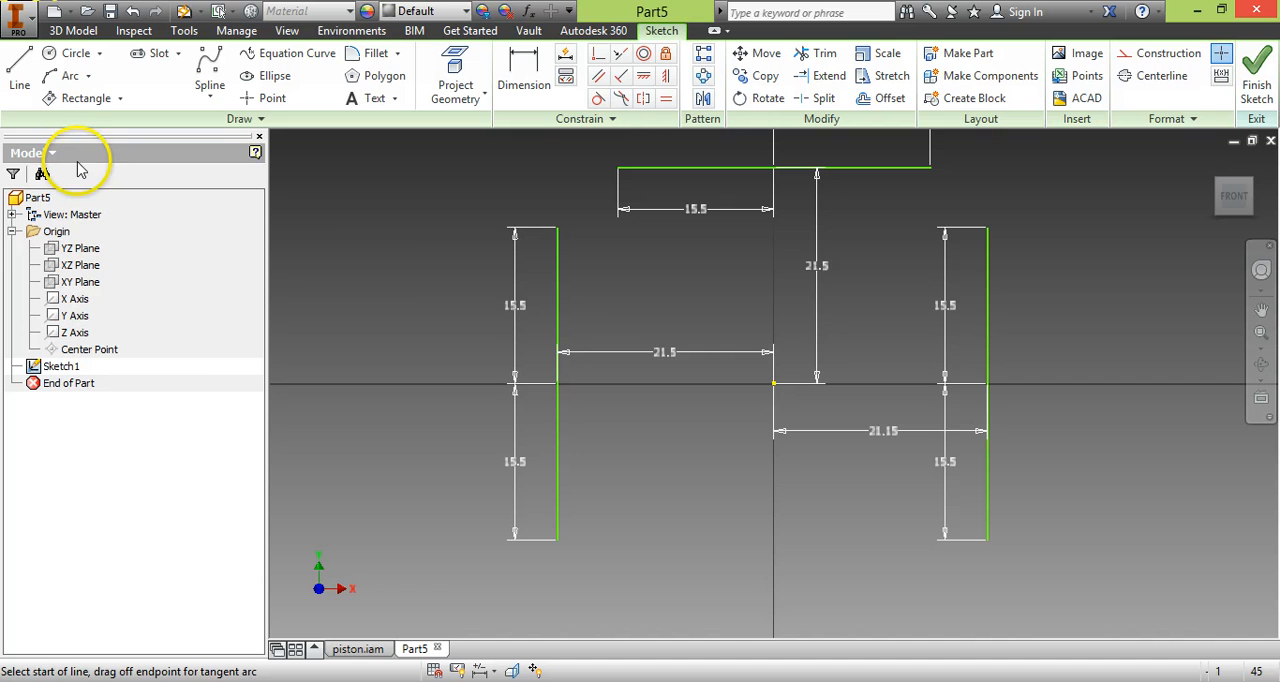
{"action": "left_click", "coordinate": [773, 584]}
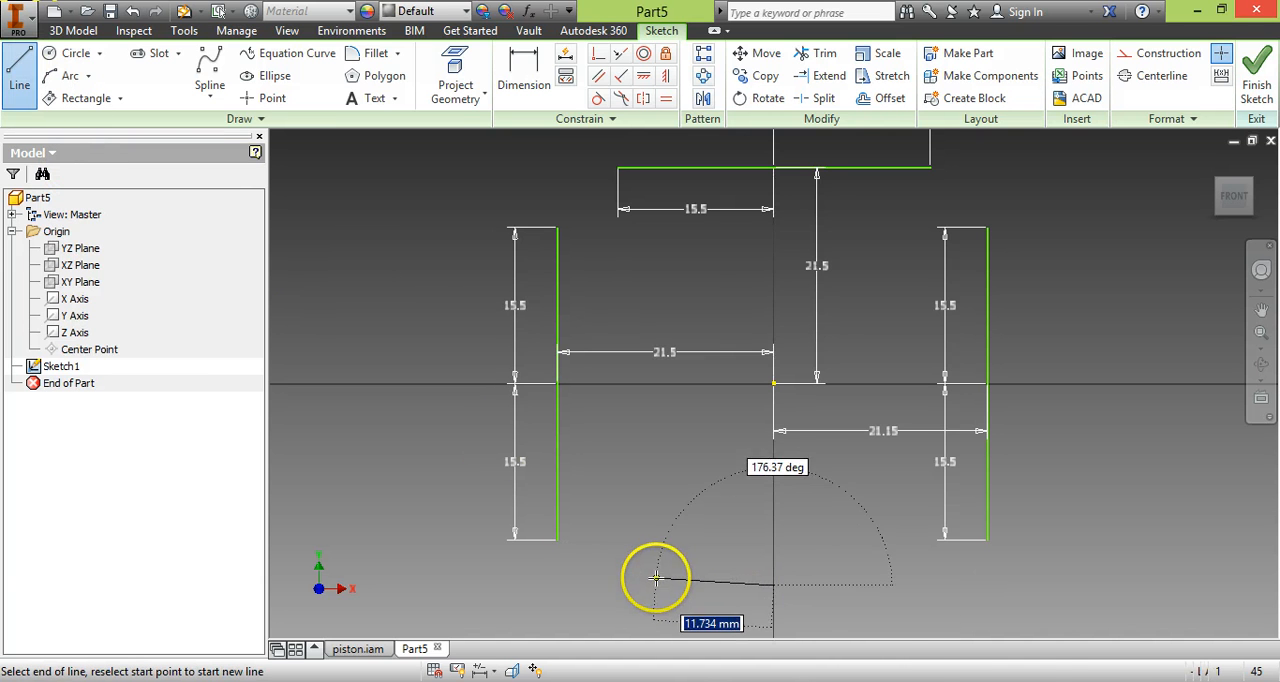
{"action": "type", "text": "15.5"}
{"action": "key", "text": "Return"}
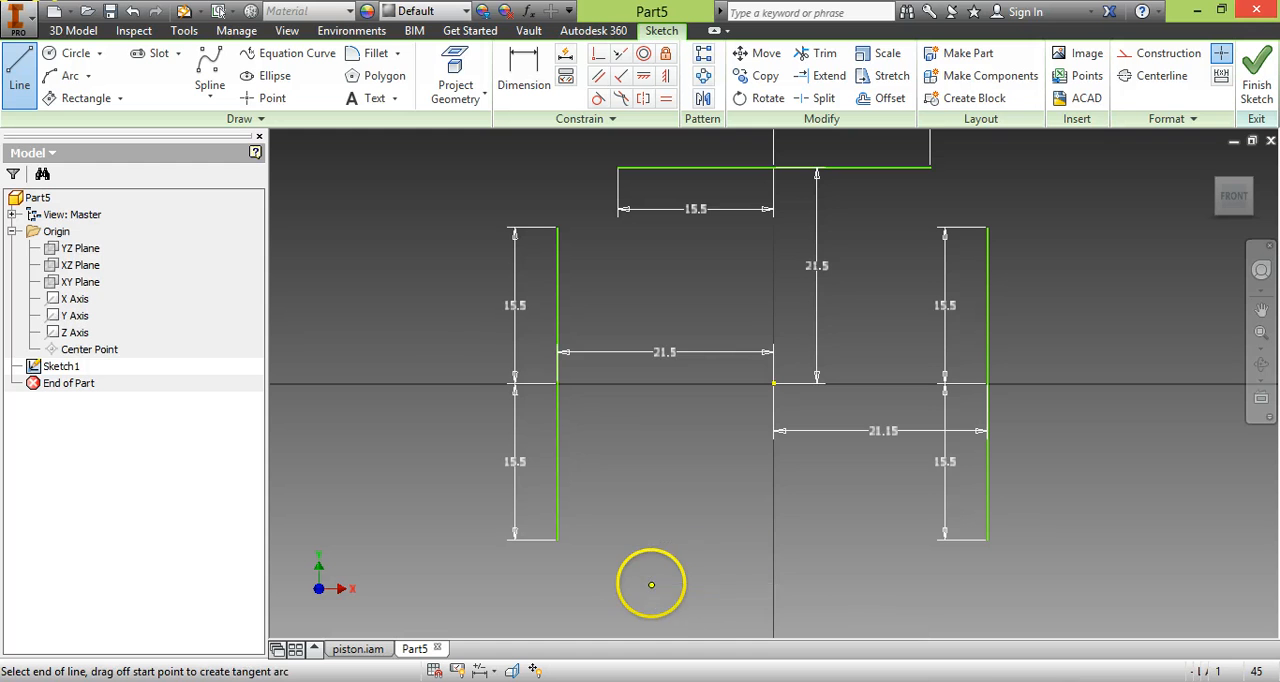
{"action": "left_click", "coordinate": [21, 76]}
{"action": "left_click", "coordinate": [20, 68]}
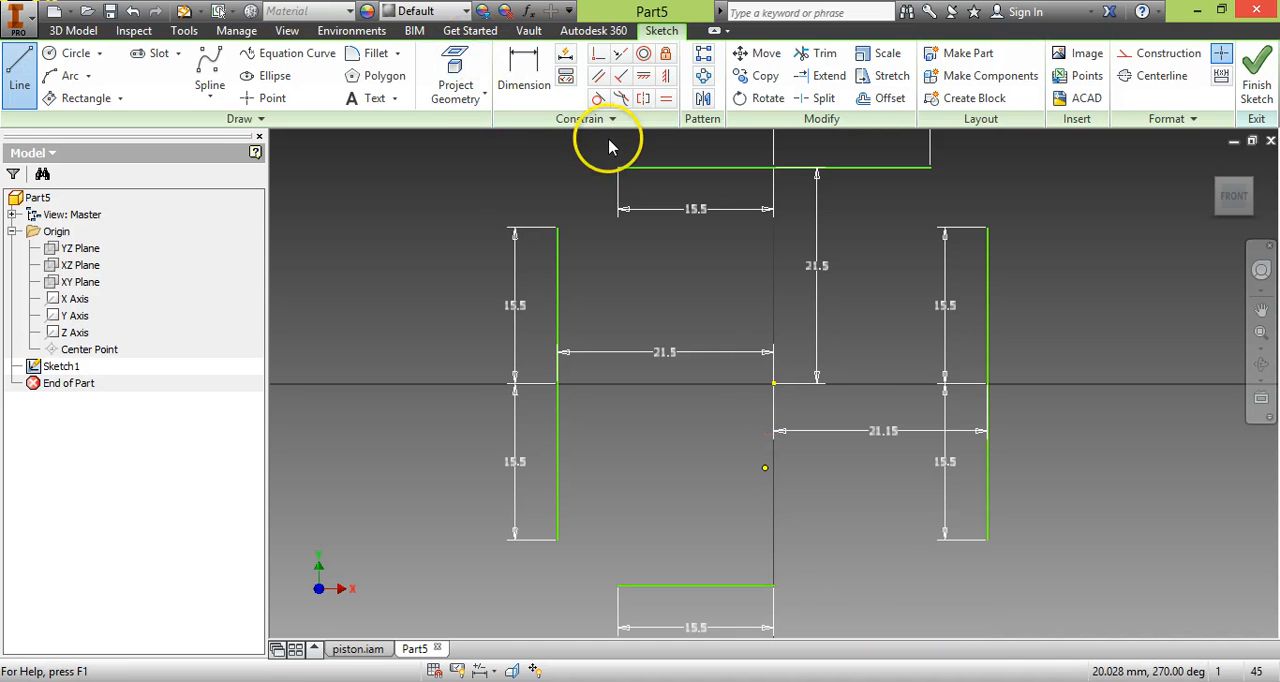
Dimension the vertical distance from the origin to the lower horizontal line as 21.15 mm.
{"action": "left_click", "coordinate": [524, 68]}
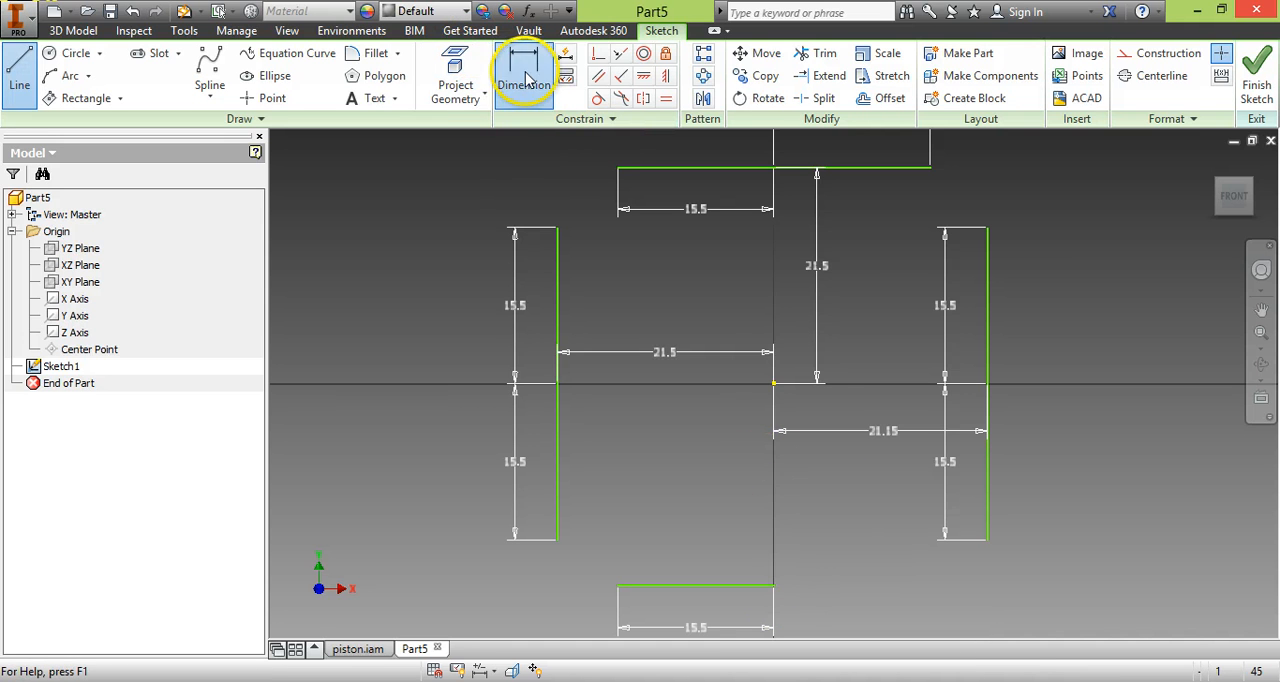
{"action": "left_click", "coordinate": [778, 587]}
{"action": "left_click", "coordinate": [720, 488]}
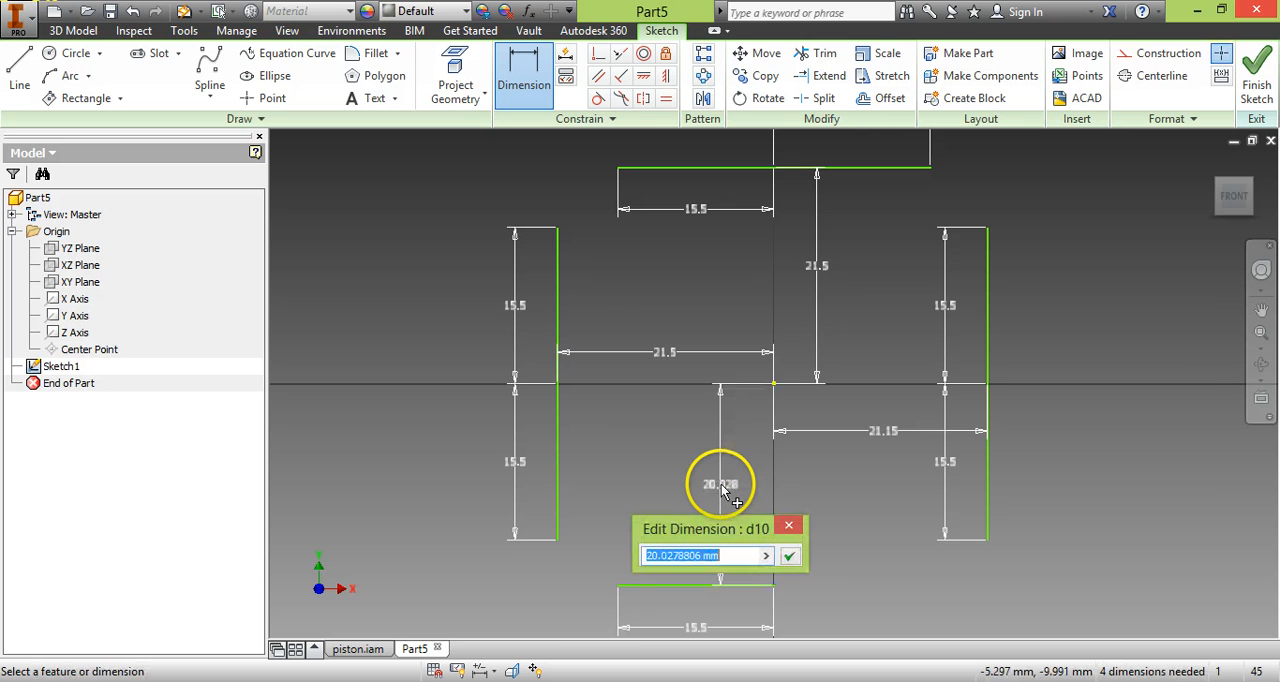
{"action": "key", "text": "Return"}
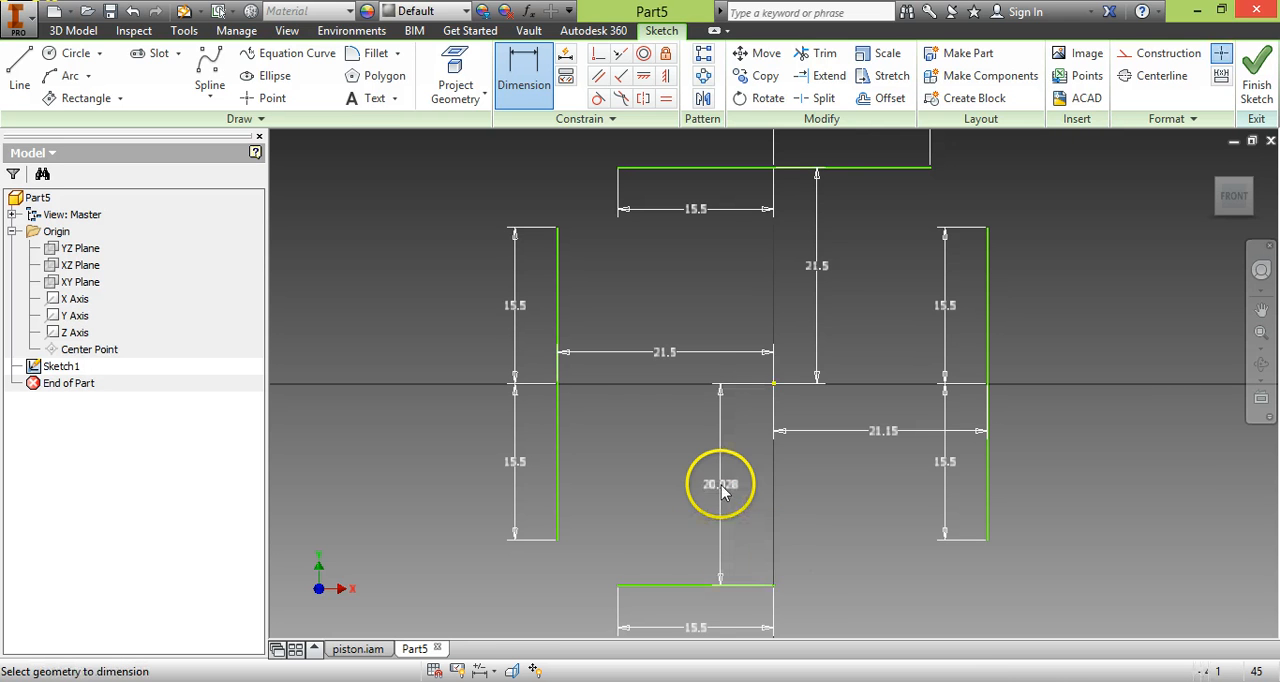
Set the origin's distances to the negative-X vertical line and to the upper horizontal line to 21.15 mm each.
{"action": "double_click", "coordinate": [665, 354]}
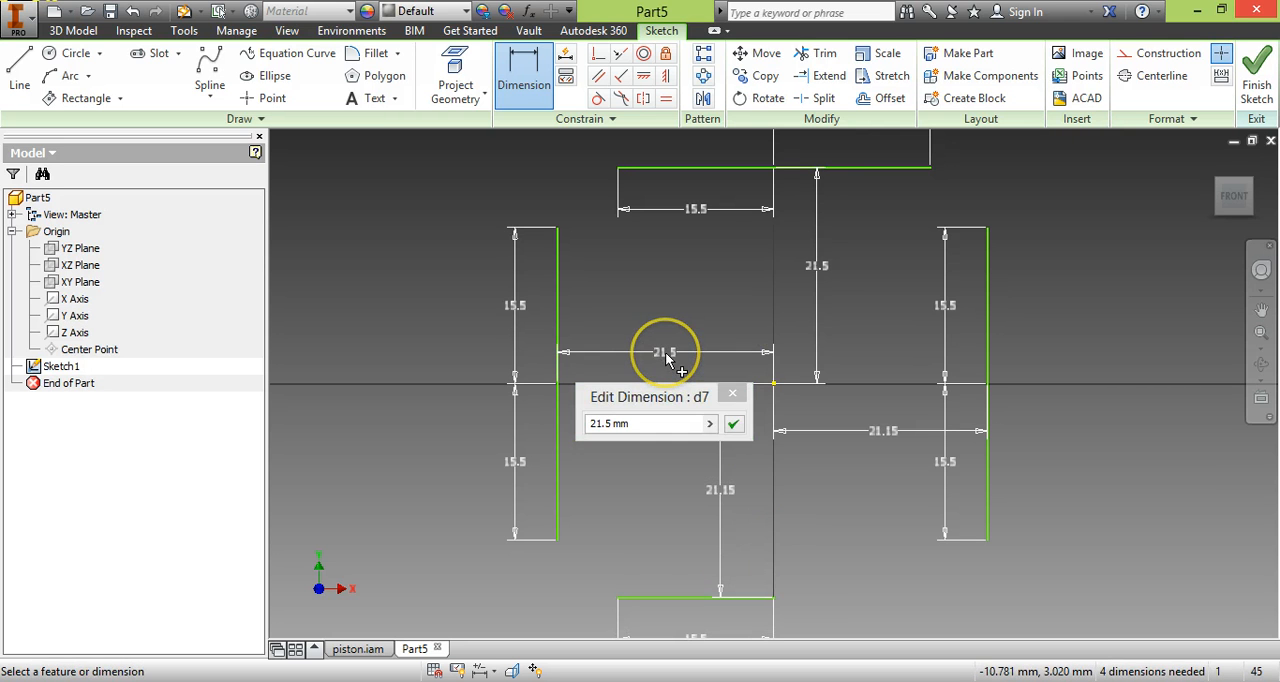
{"action": "left_click", "coordinate": [607, 424]}
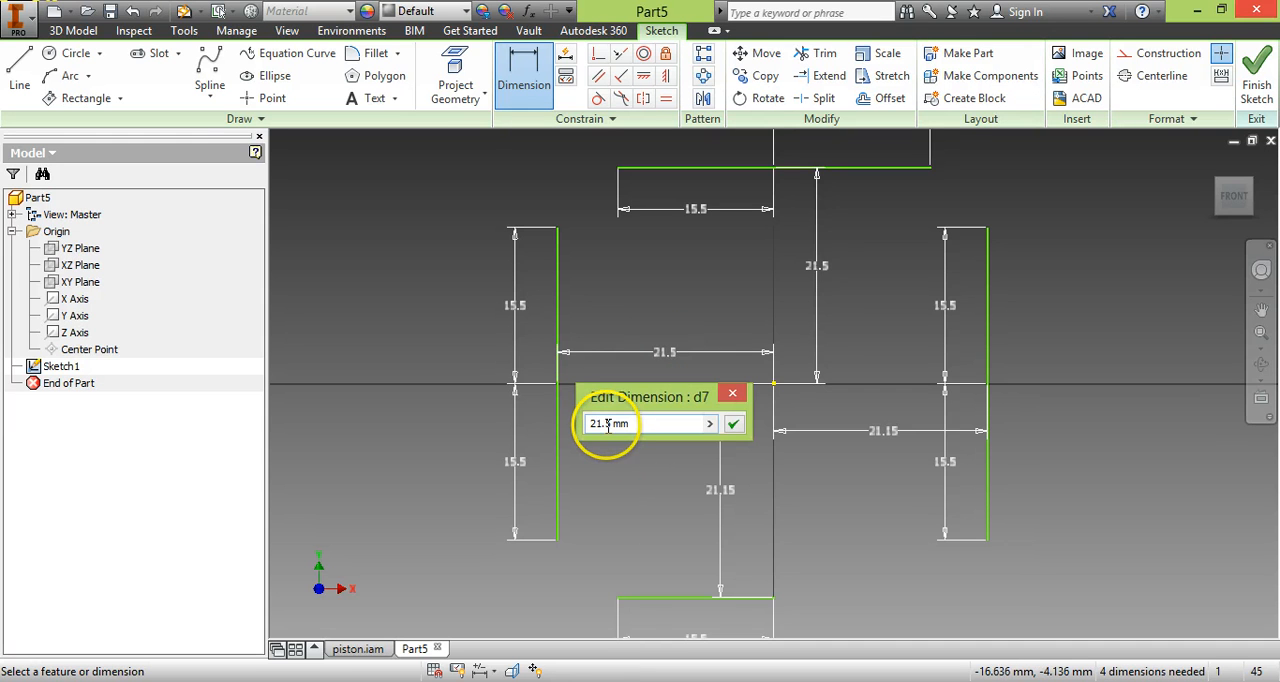
{"action": "type", "text": "1"}
{"action": "key", "text": "Return"}
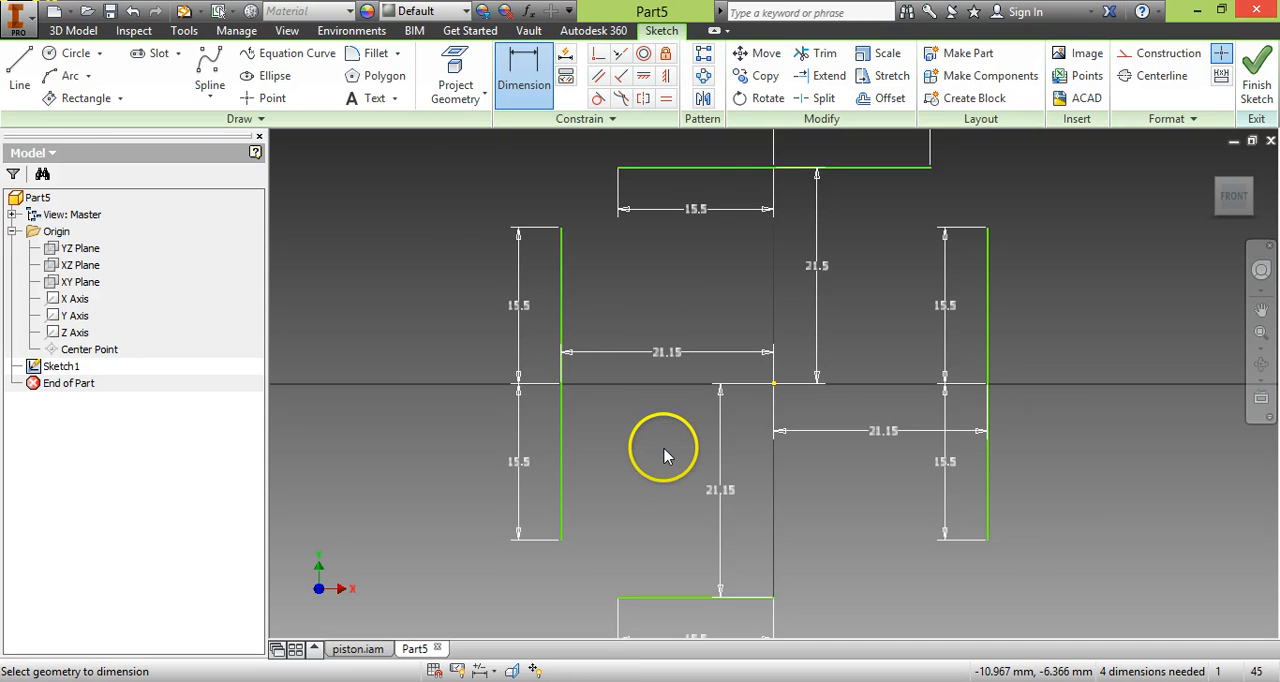
{"action": "double_click", "coordinate": [819, 268]}
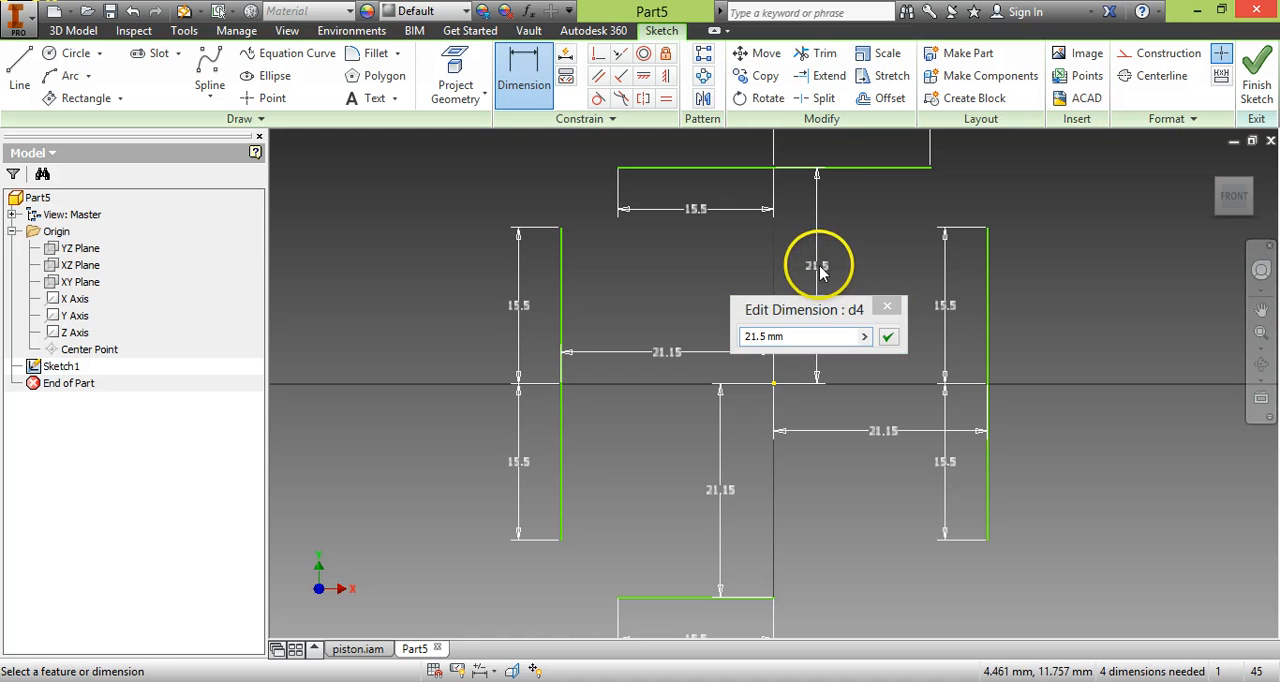
{"action": "left_click", "coordinate": [760, 339]}
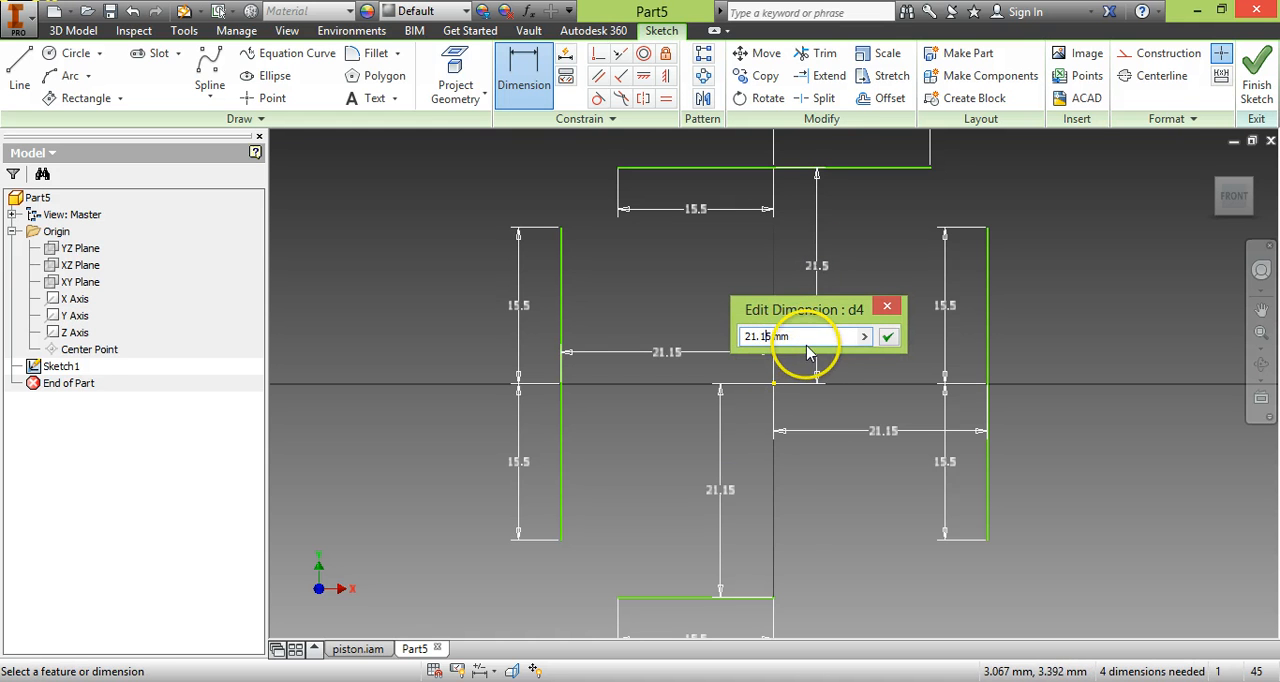
{"action": "type", "text": "1"}
{"action": "key", "text": "Return"}
Draw a 15.5 mm horizontal line toward positive X from the lower line's endpoint on the Y axis.
{"action": "left_click", "coordinate": [19, 70]}
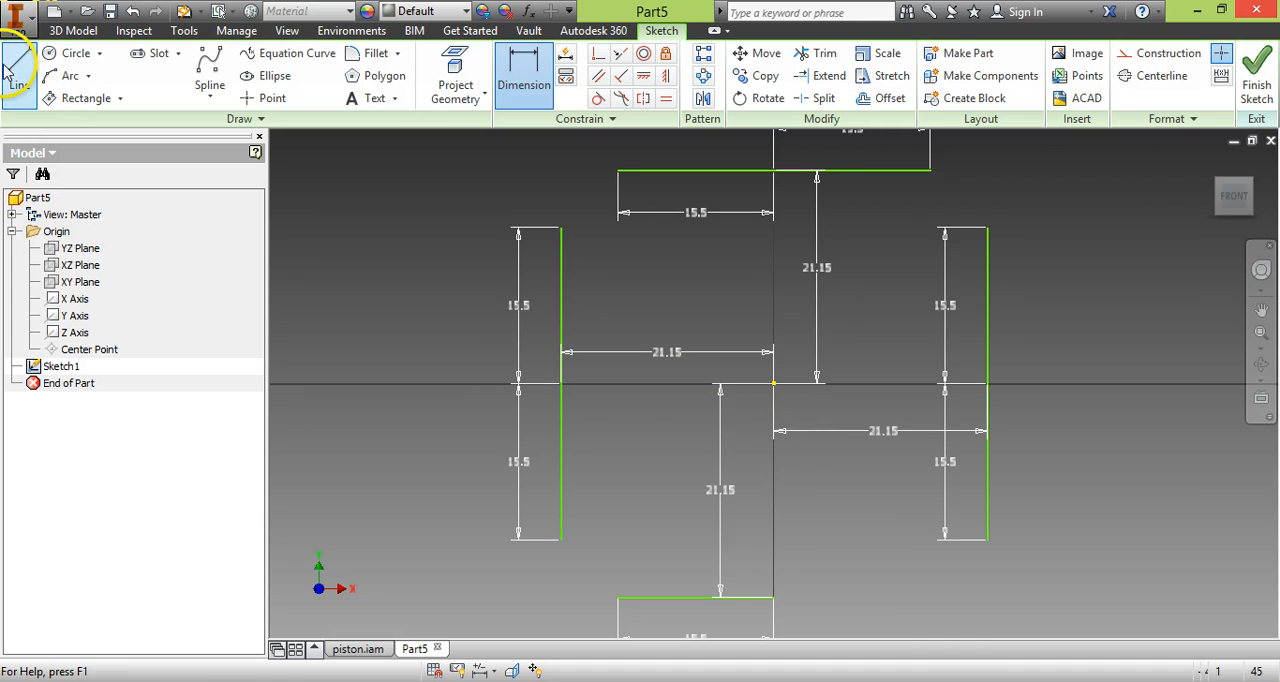
{"action": "left_click", "coordinate": [773, 598]}
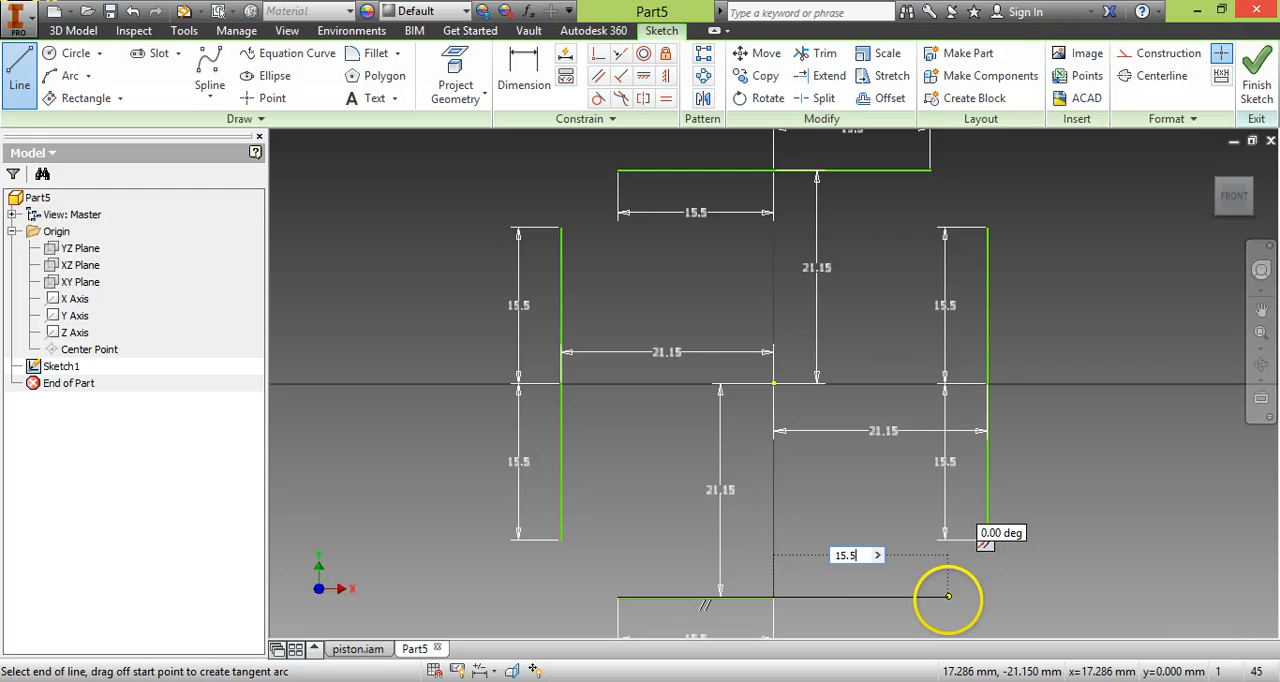
{"action": "key", "text": "Return"}
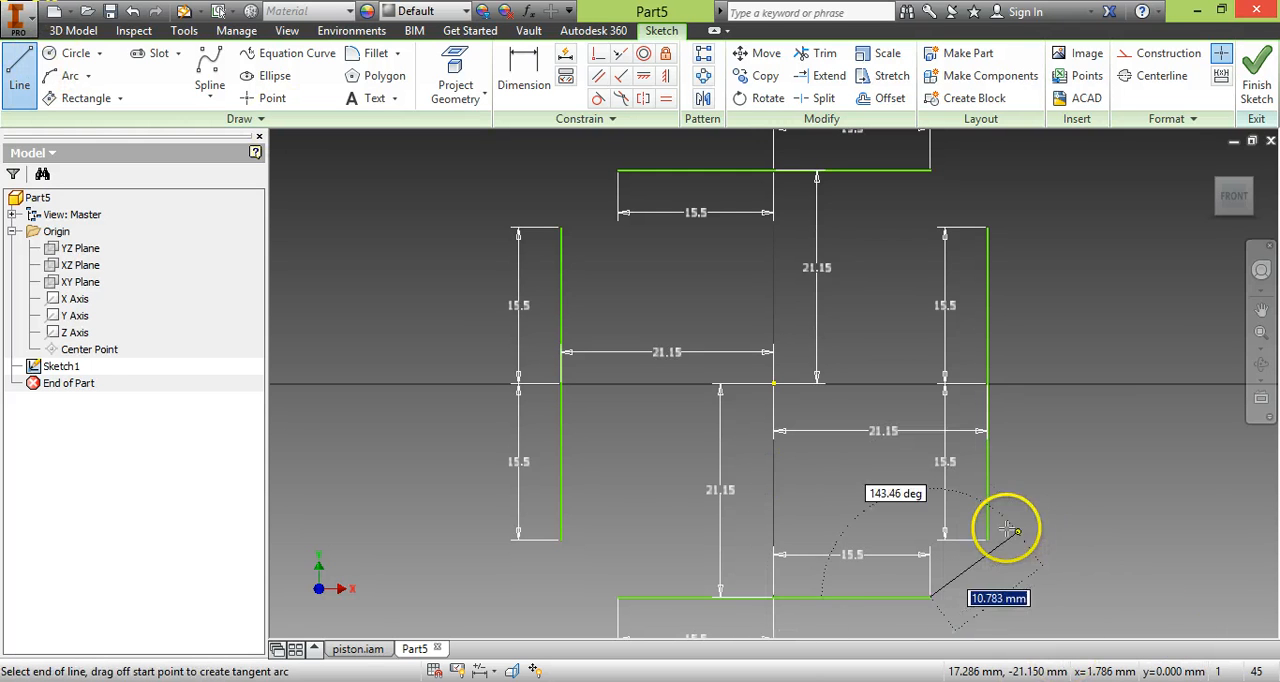
Close the outline by joining the side endpoints with diagonal lines at all four corners, and finish the sketch.
{"action": "left_click", "coordinate": [987, 540]}
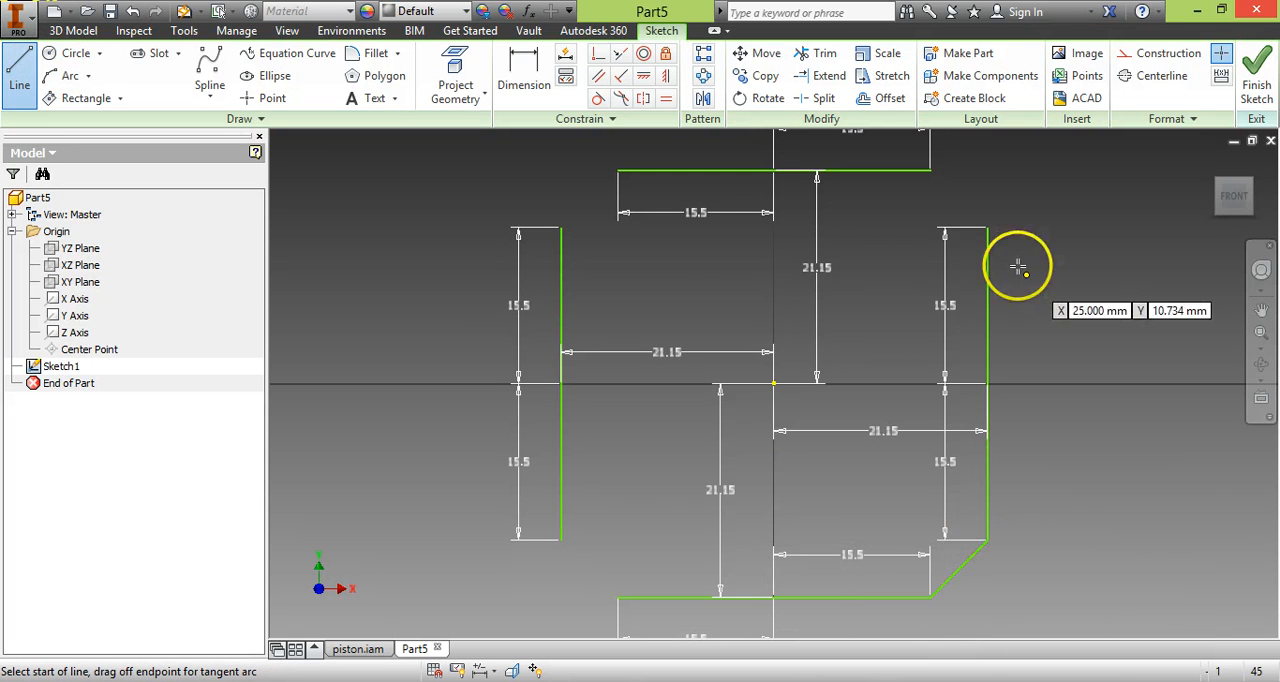
{"action": "left_click", "coordinate": [987, 229]}
{"action": "left_click", "coordinate": [930, 171]}
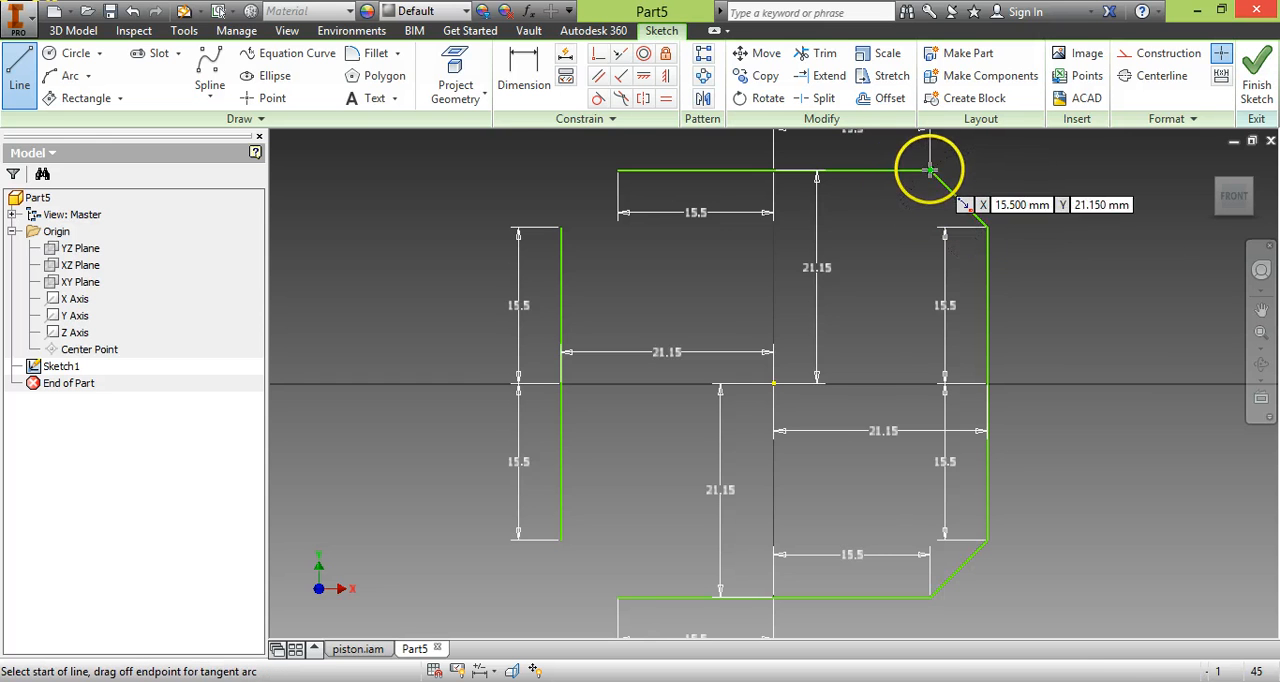
{"action": "left_click", "coordinate": [618, 172]}
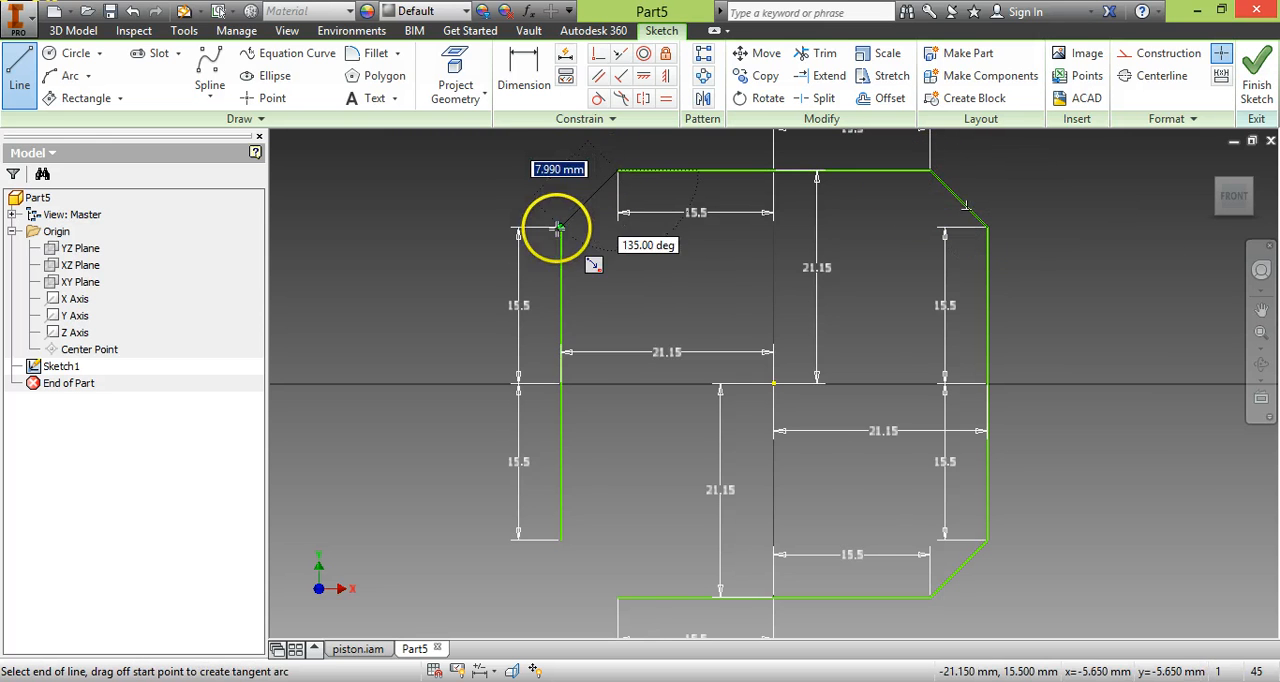
{"action": "left_click", "coordinate": [560, 229]}
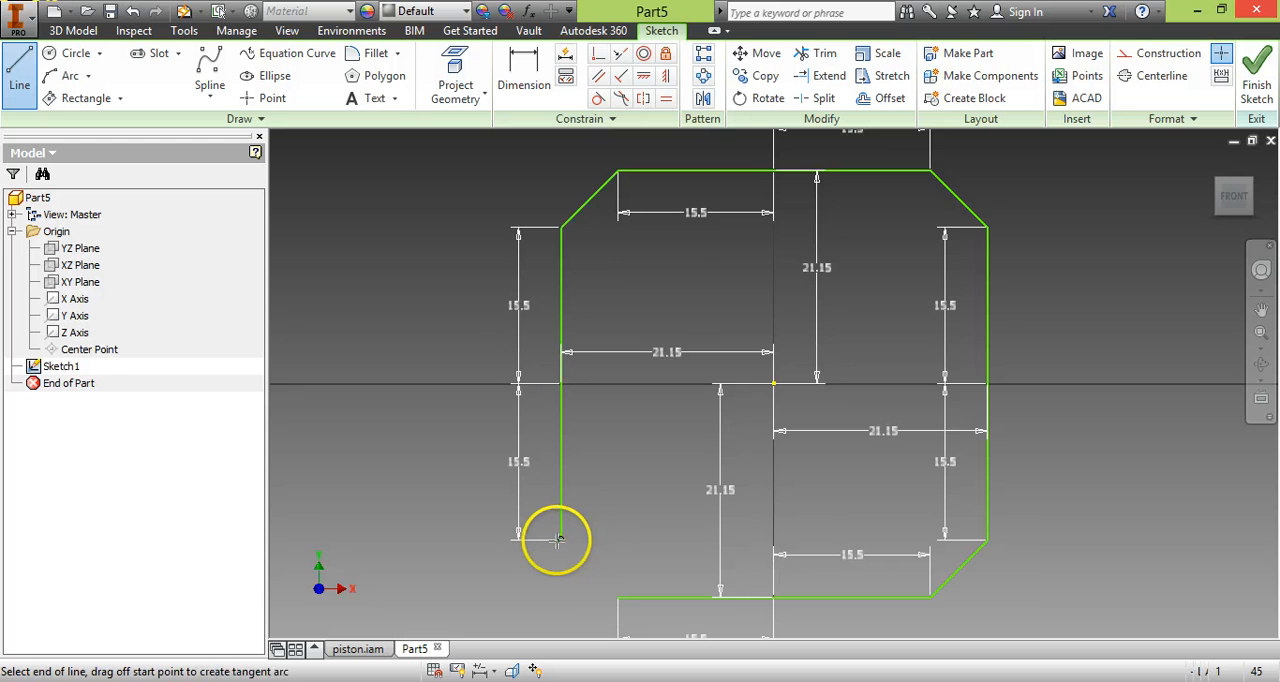
{"action": "left_click", "coordinate": [561, 540]}
{"action": "left_click", "coordinate": [617, 597]}
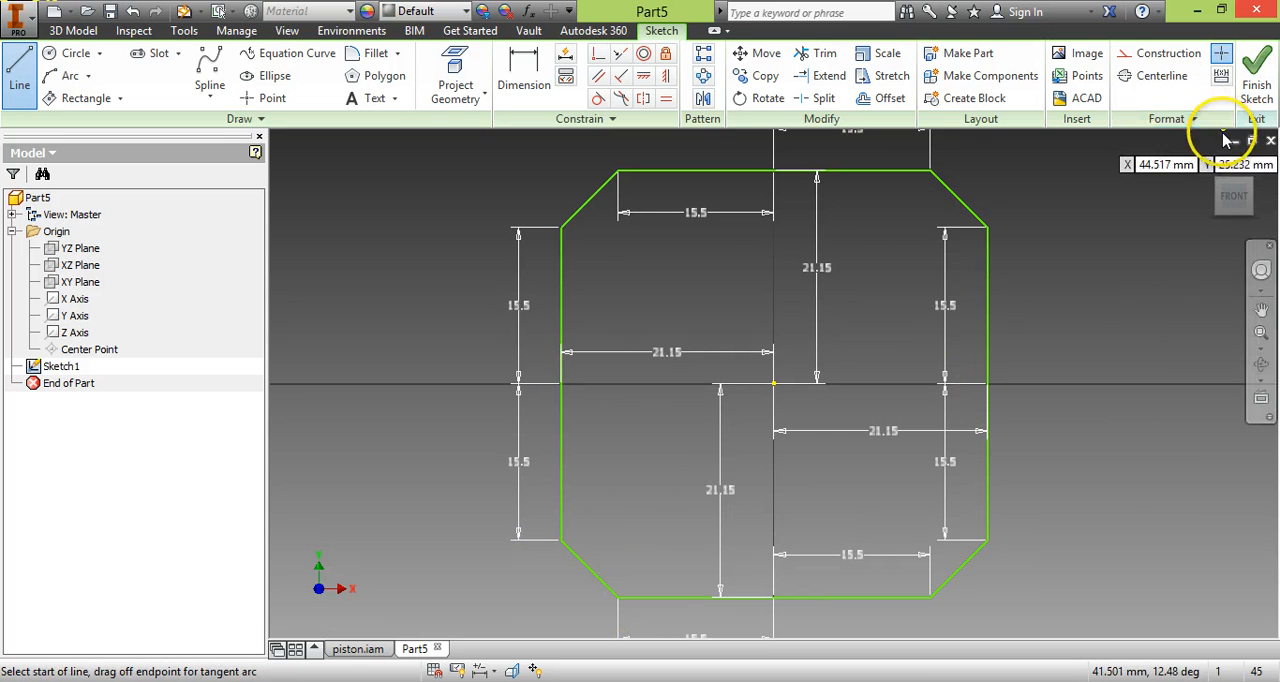
{"action": "left_click", "coordinate": [1259, 63]}
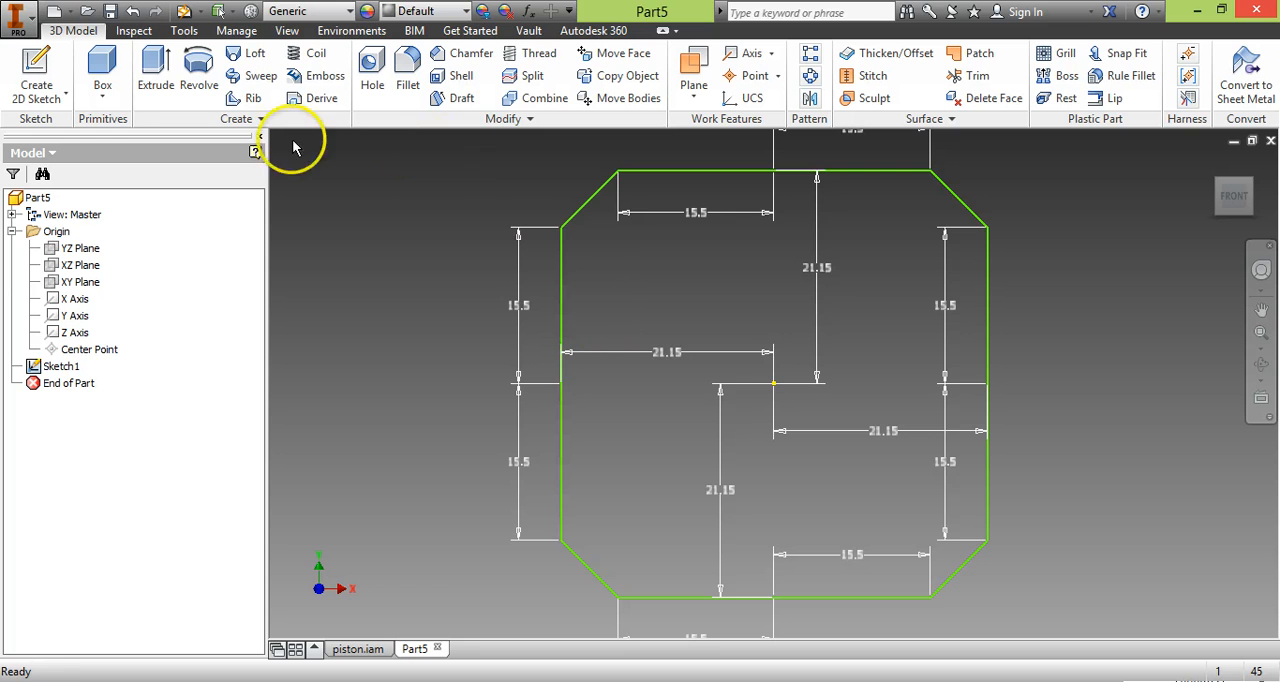
Extrude the chamfered square profile 34 mm into a solid motor body.
{"action": "left_click", "coordinate": [156, 75]}
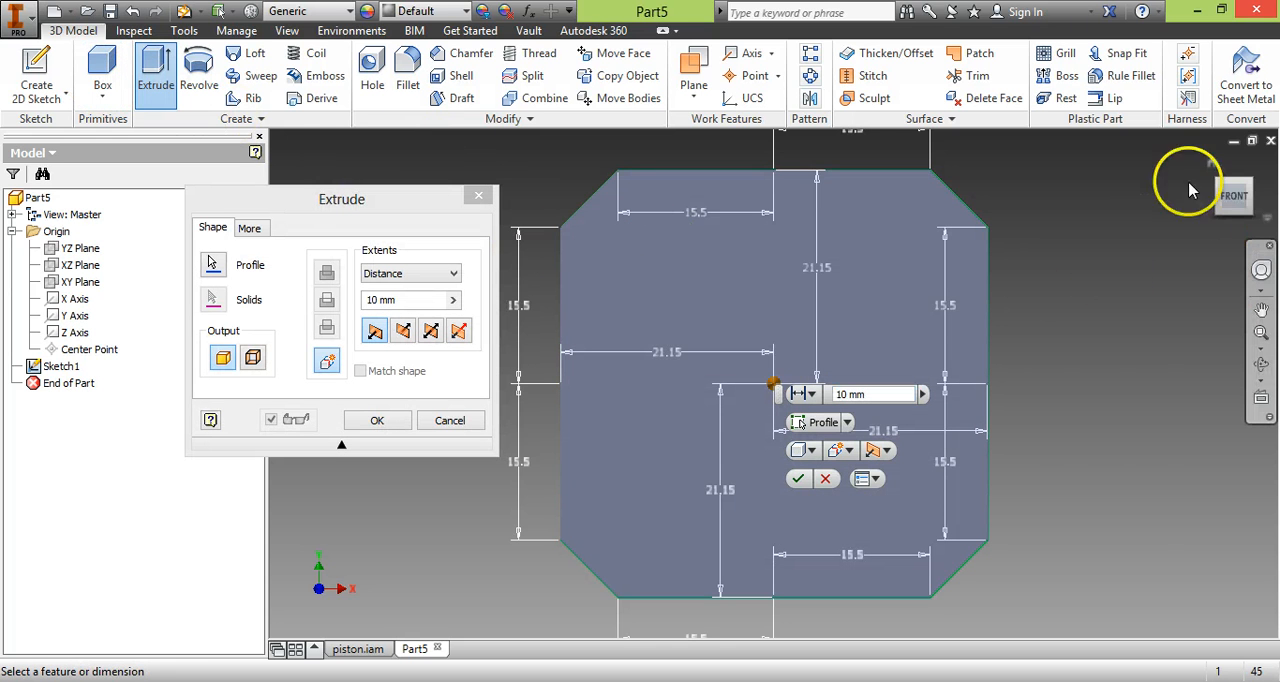
{"action": "left_click", "coordinate": [1247, 203]}
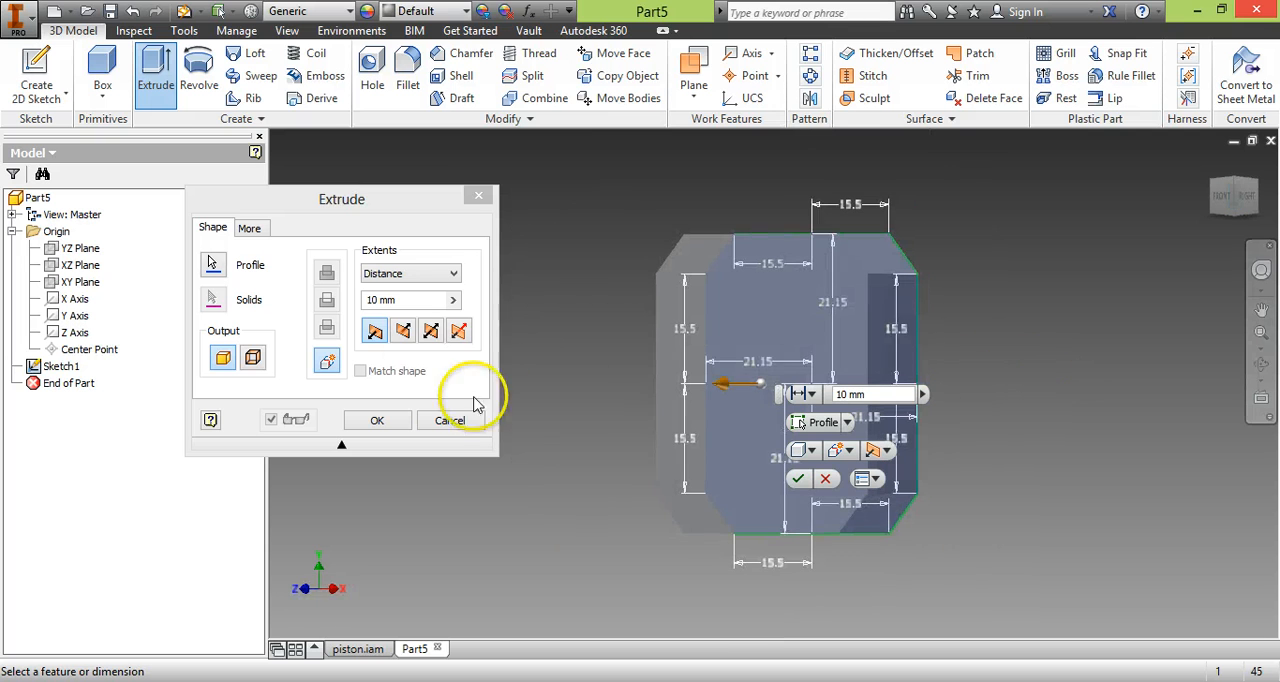
{"action": "left_click", "coordinate": [401, 299]}
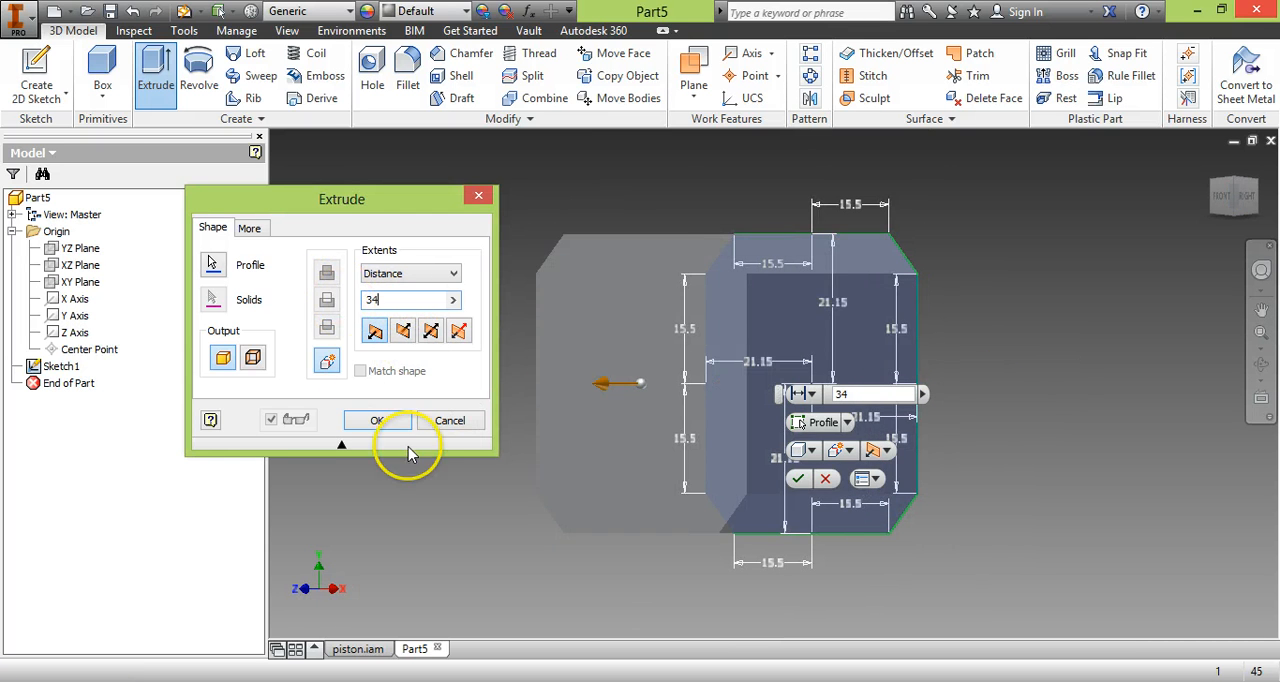
{"action": "left_click", "coordinate": [377, 421]}
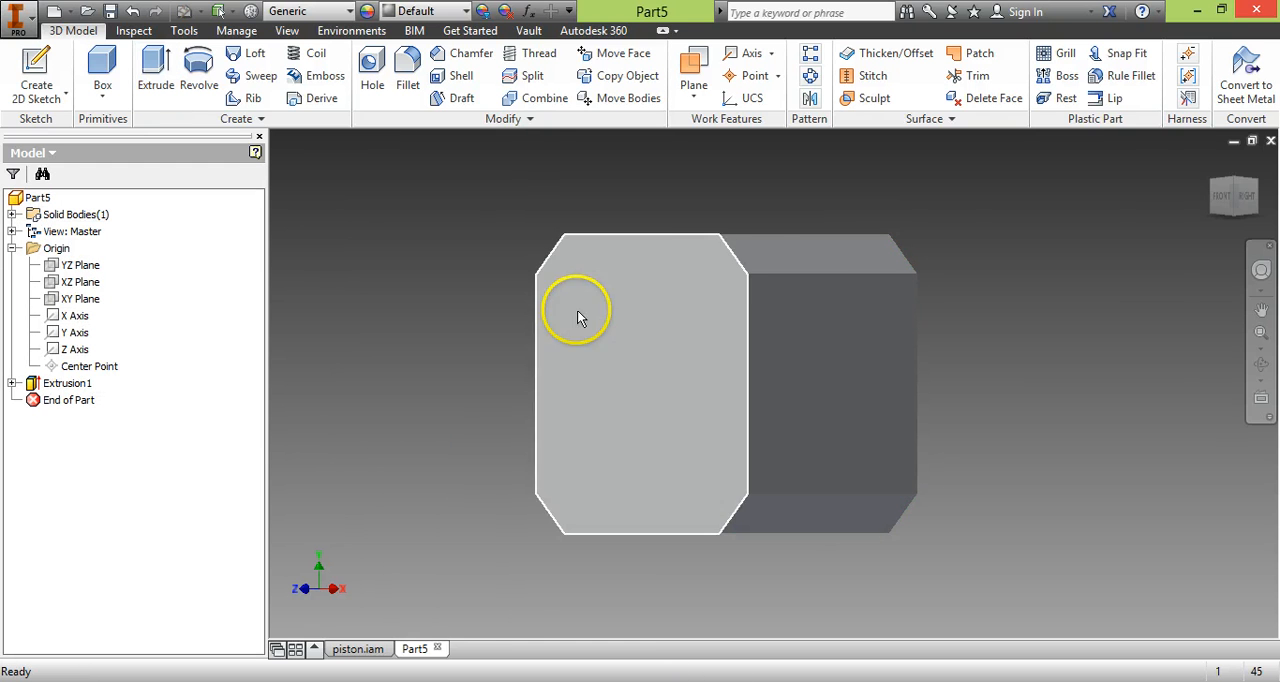
Start a new sketch on the front face of the extruded motor body.
{"action": "left_click", "coordinate": [1242, 190]}
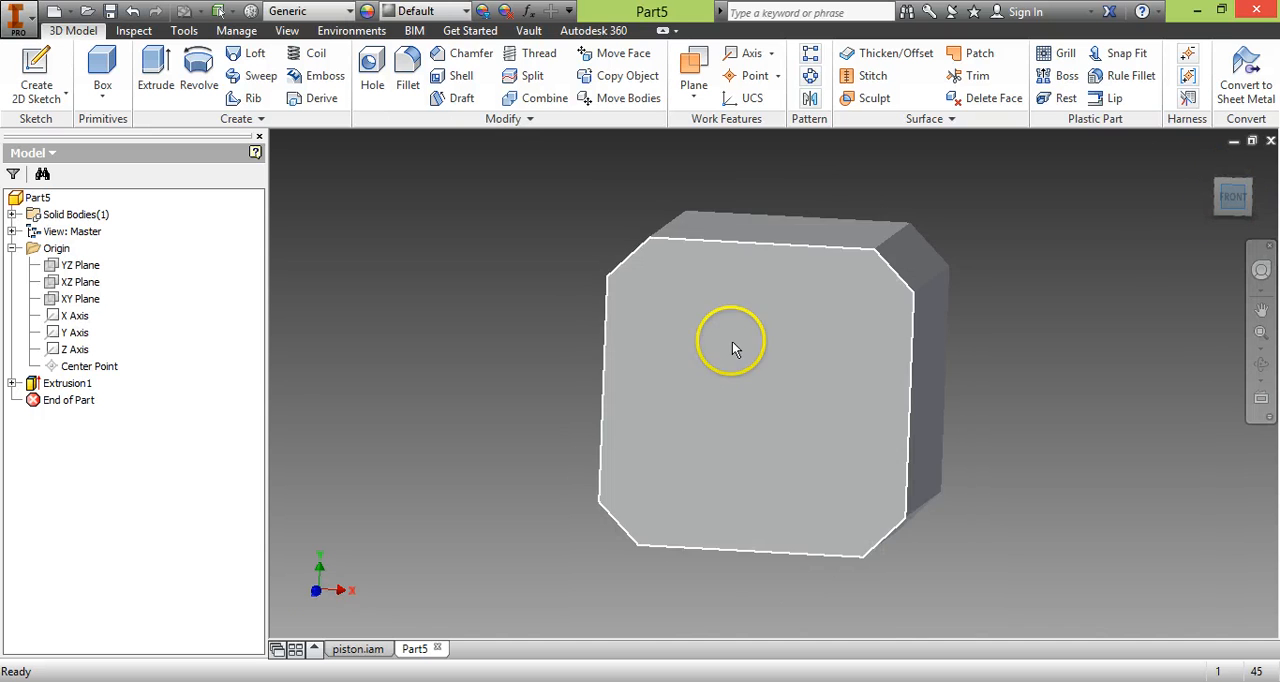
{"action": "left_click", "coordinate": [785, 338]}
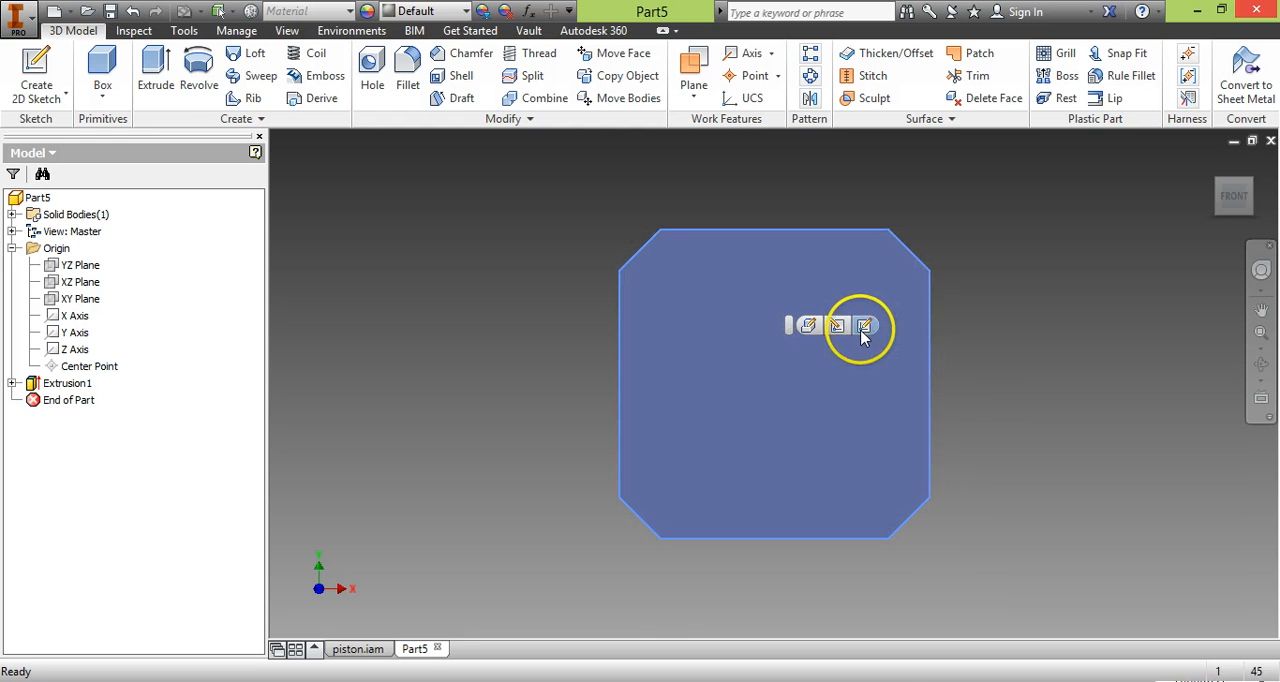
{"action": "left_click", "coordinate": [866, 326]}
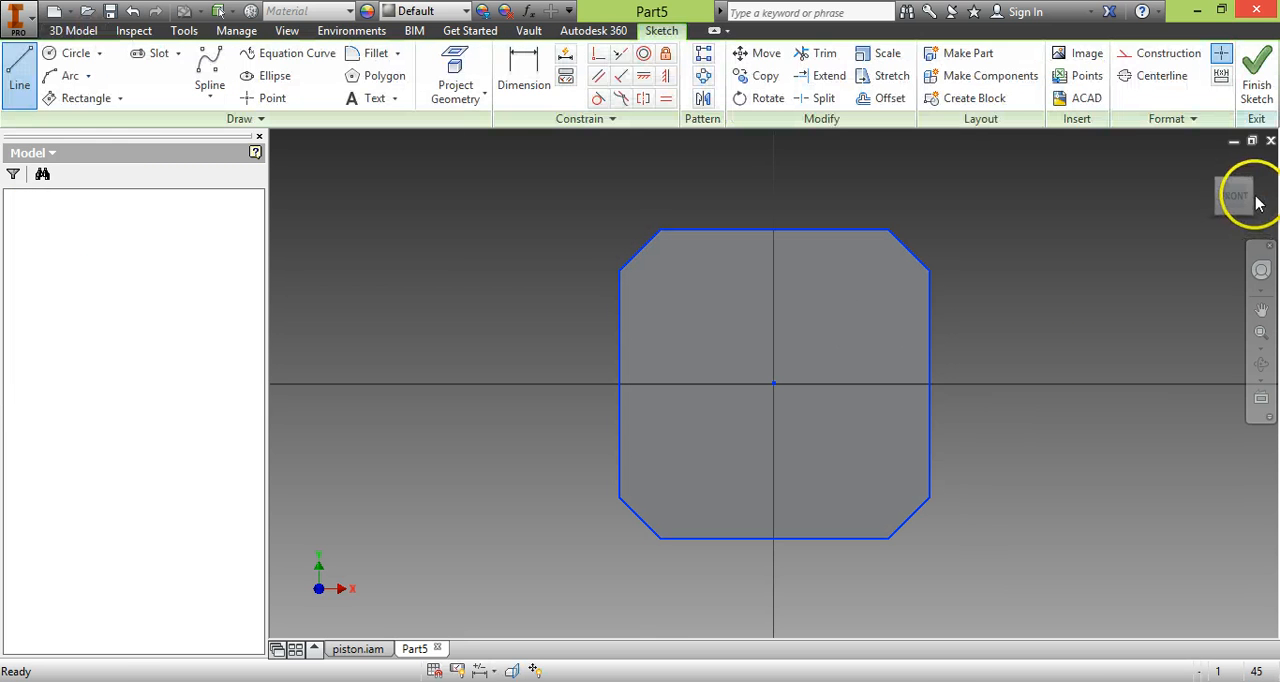
Draw a 22 mm diameter circle centred on the origin of the front-face sketch.
{"action": "left_click", "coordinate": [70, 53]}
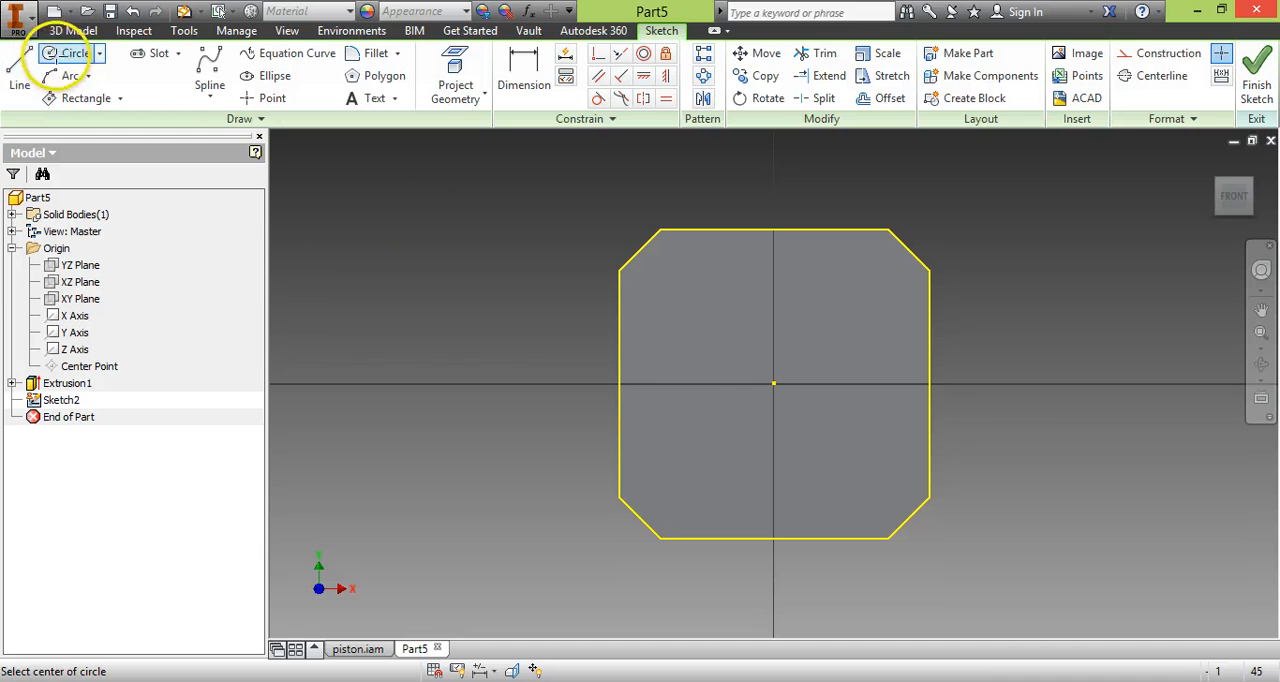
{"action": "left_click", "coordinate": [774, 381]}
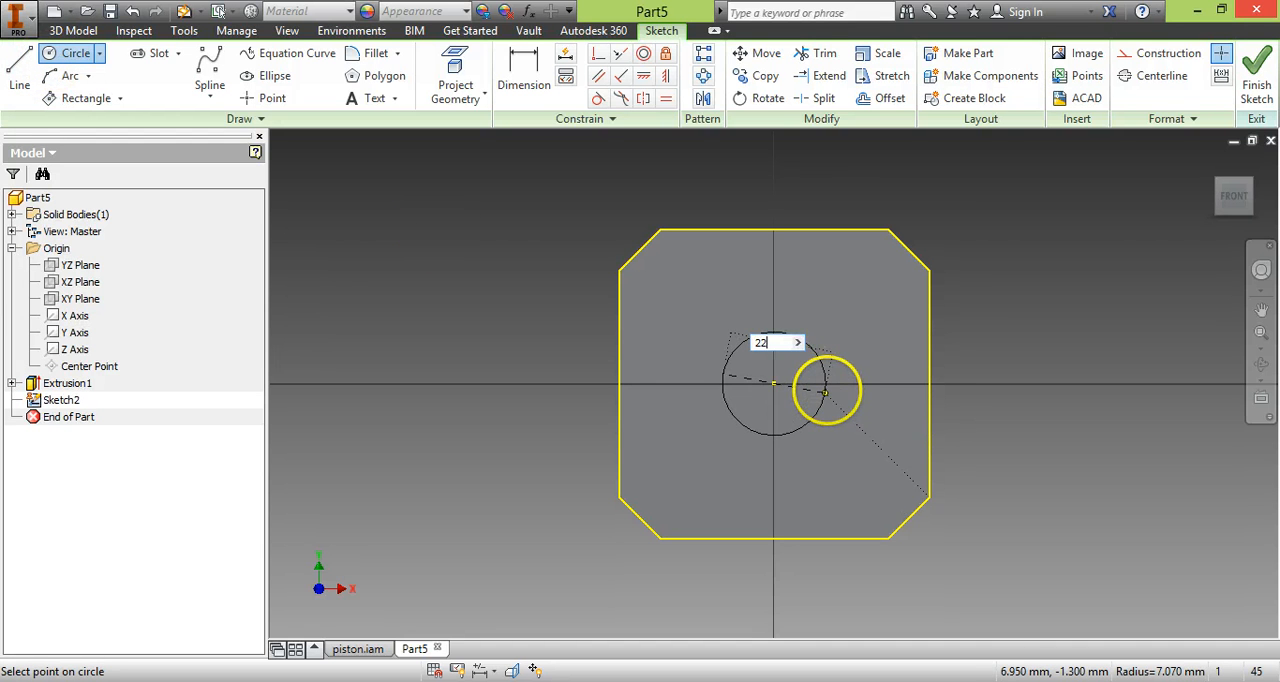
{"action": "type", "text": "22"}
{"action": "key", "text": "Return"}
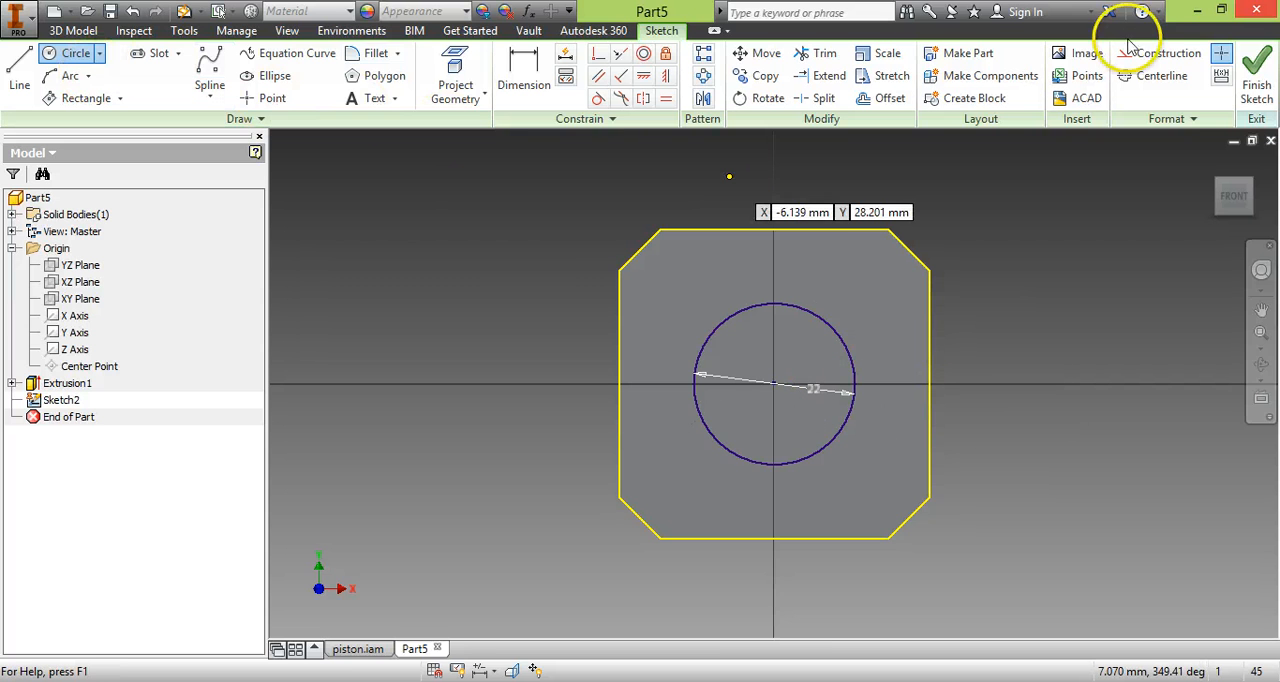
Check the boss dimensions in the PDF drawing, finish the sketch, and extrude the circle 2 mm outward from the front face.
{"action": "key", "text": "alt+Tab"}
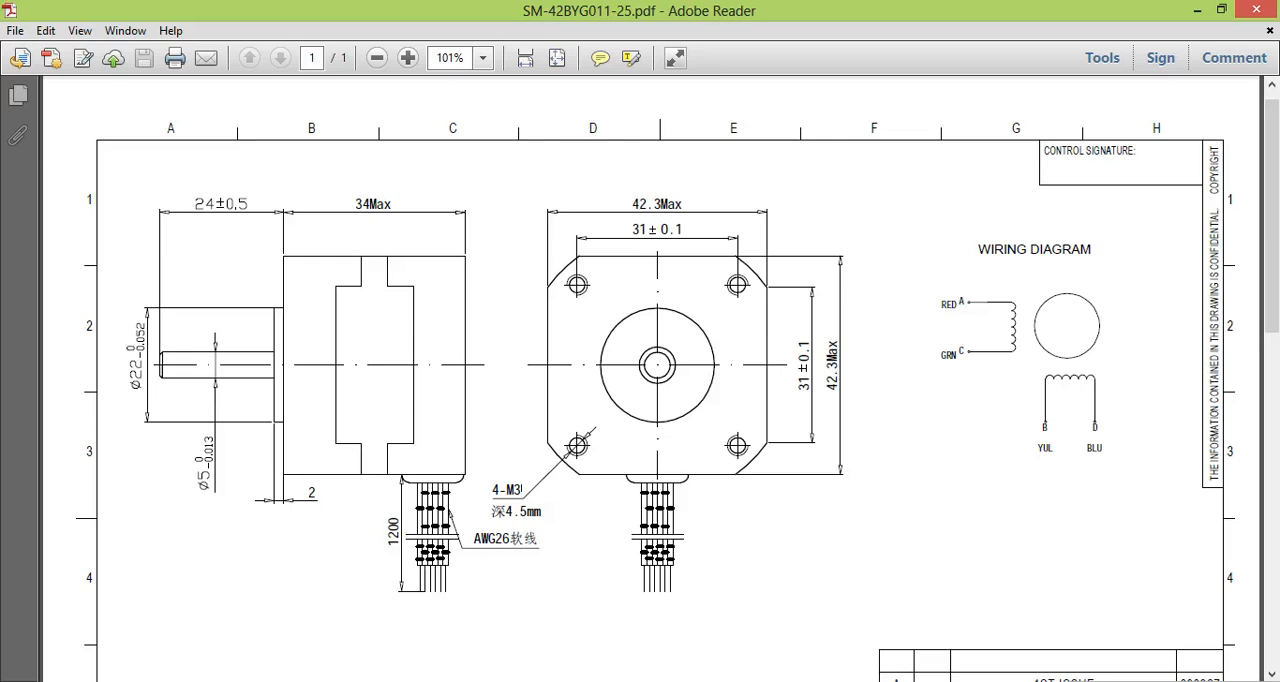
{"action": "key", "text": "alt+Tab"}
{"action": "left_click", "coordinate": [1258, 66]}
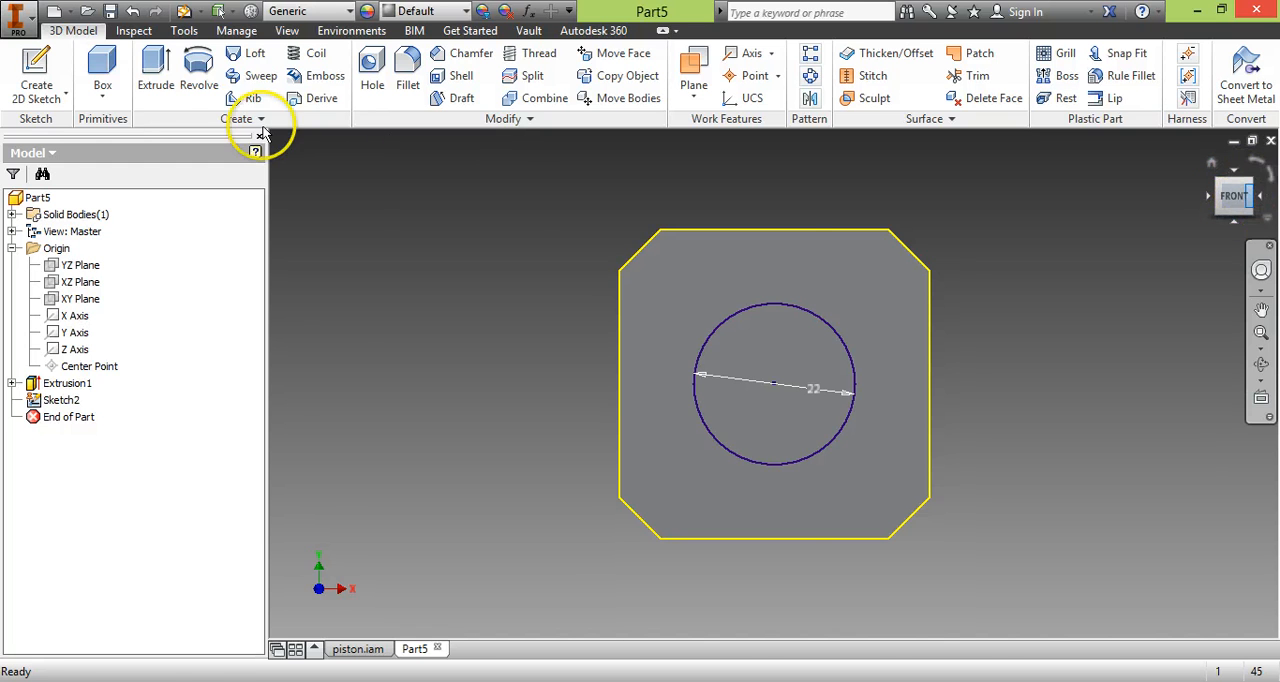
{"action": "left_click", "coordinate": [156, 80]}
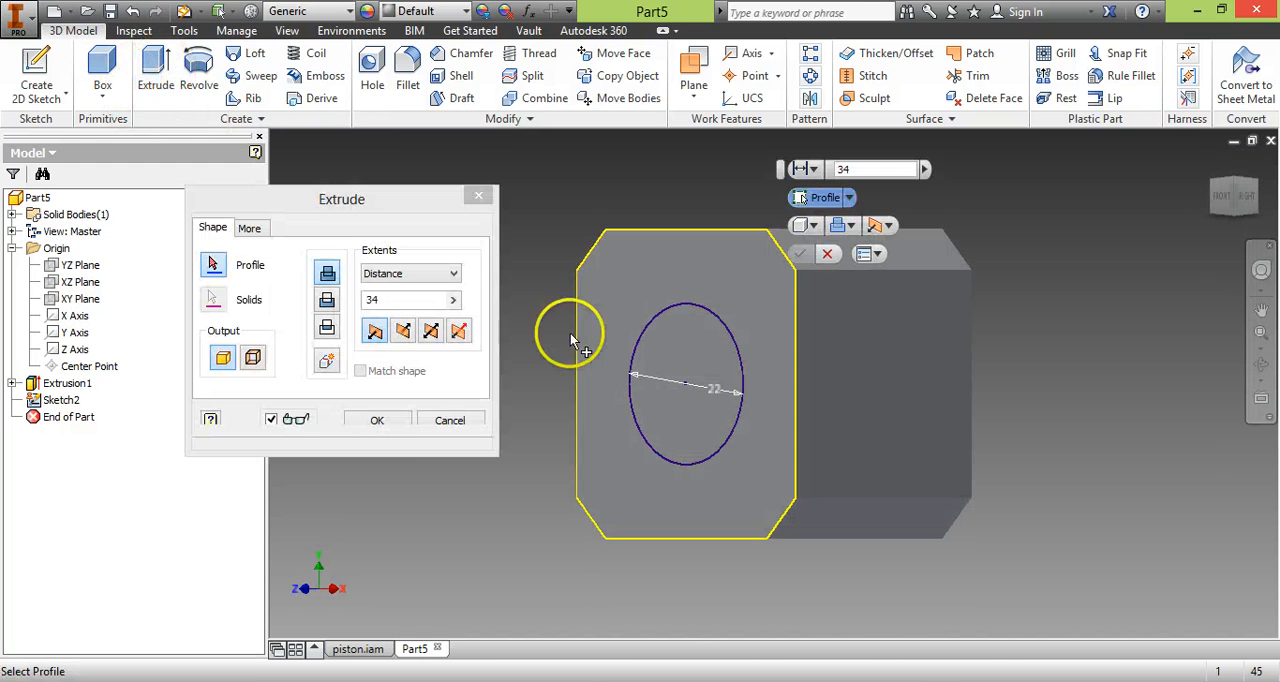
{"action": "left_click", "coordinate": [684, 352]}
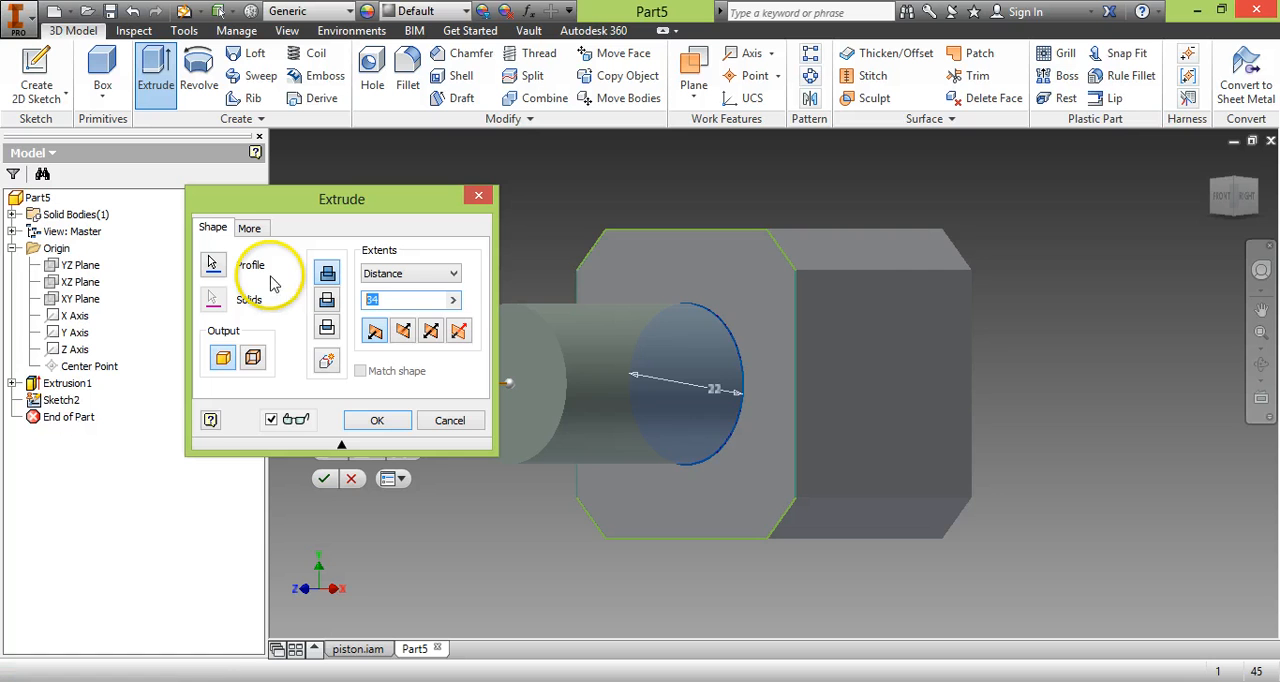
{"action": "type", "text": "2"}
{"action": "key", "text": "Return"}
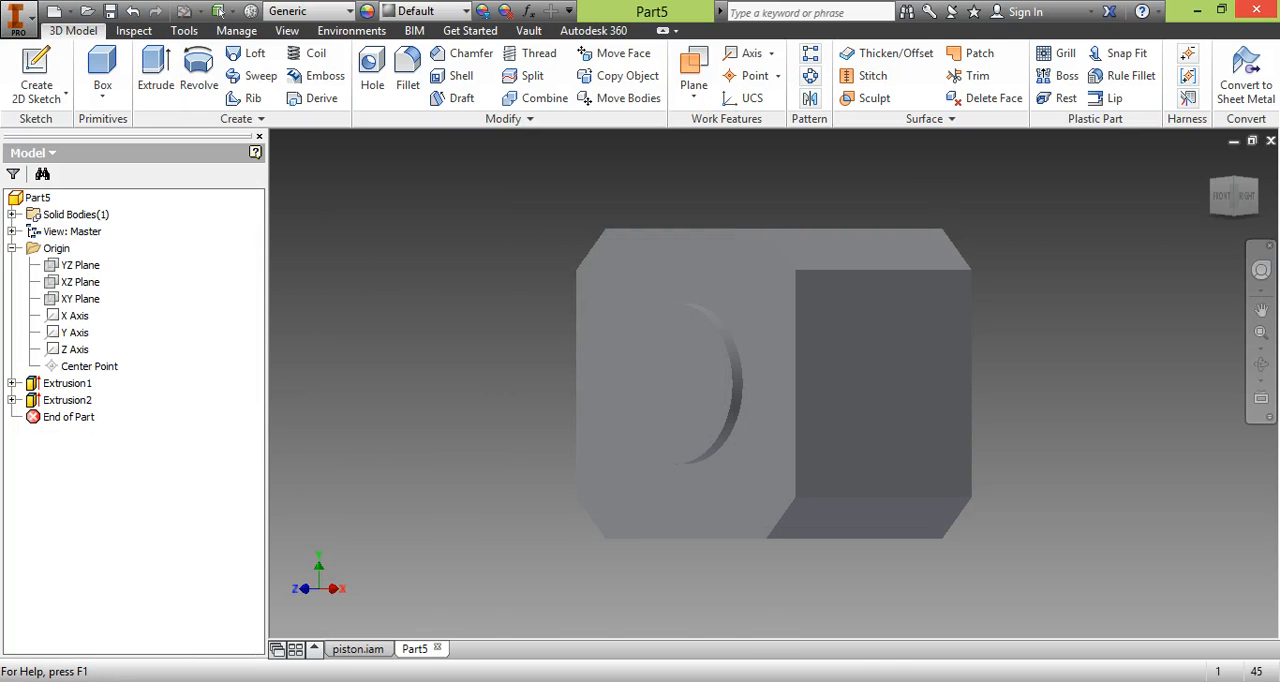
Sketch a 5 mm diameter circle centred on the round boss's front face and finish the sketch.
{"action": "key", "text": "alt+Tab"}
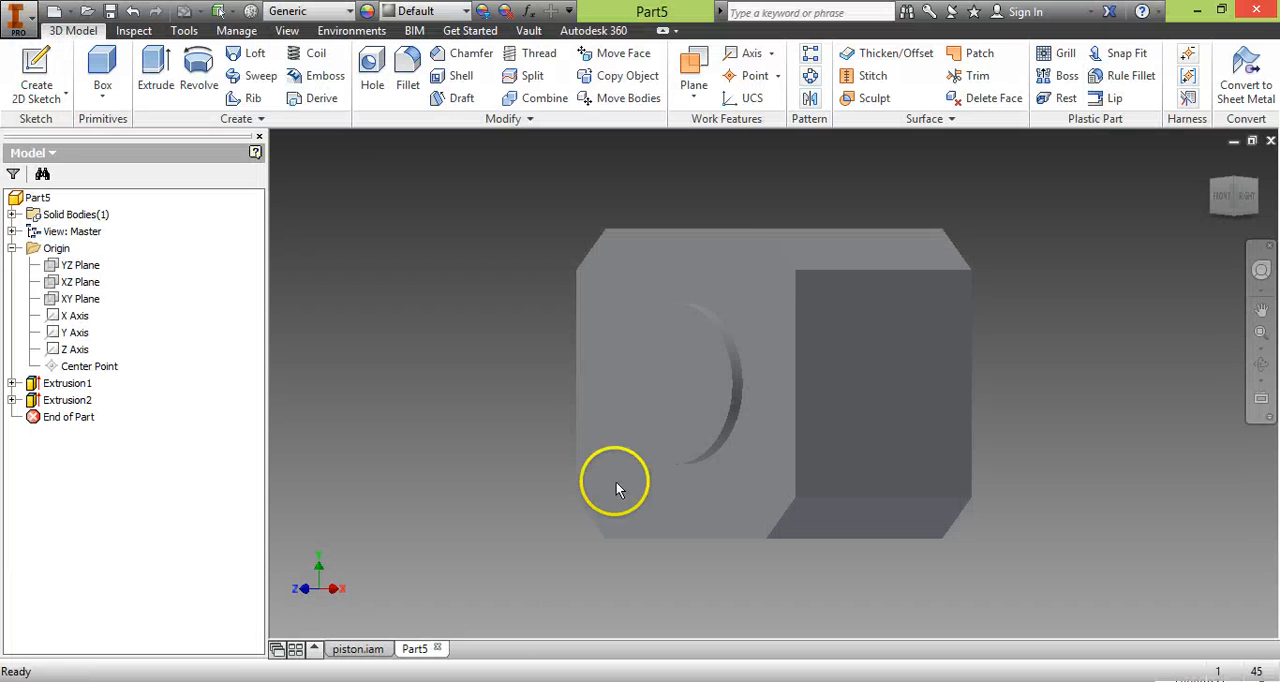
{"action": "left_click", "coordinate": [675, 377]}
{"action": "left_click", "coordinate": [758, 372]}
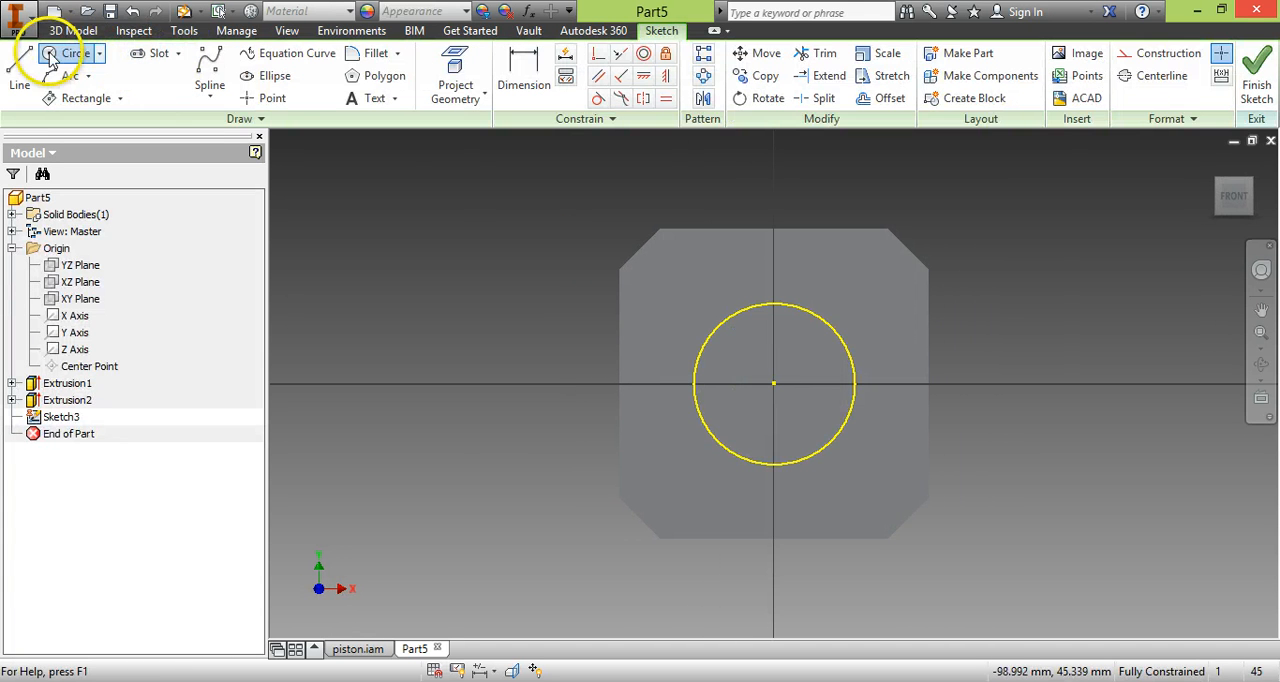
{"action": "left_click", "coordinate": [50, 58]}
{"action": "left_click", "coordinate": [773, 383]}
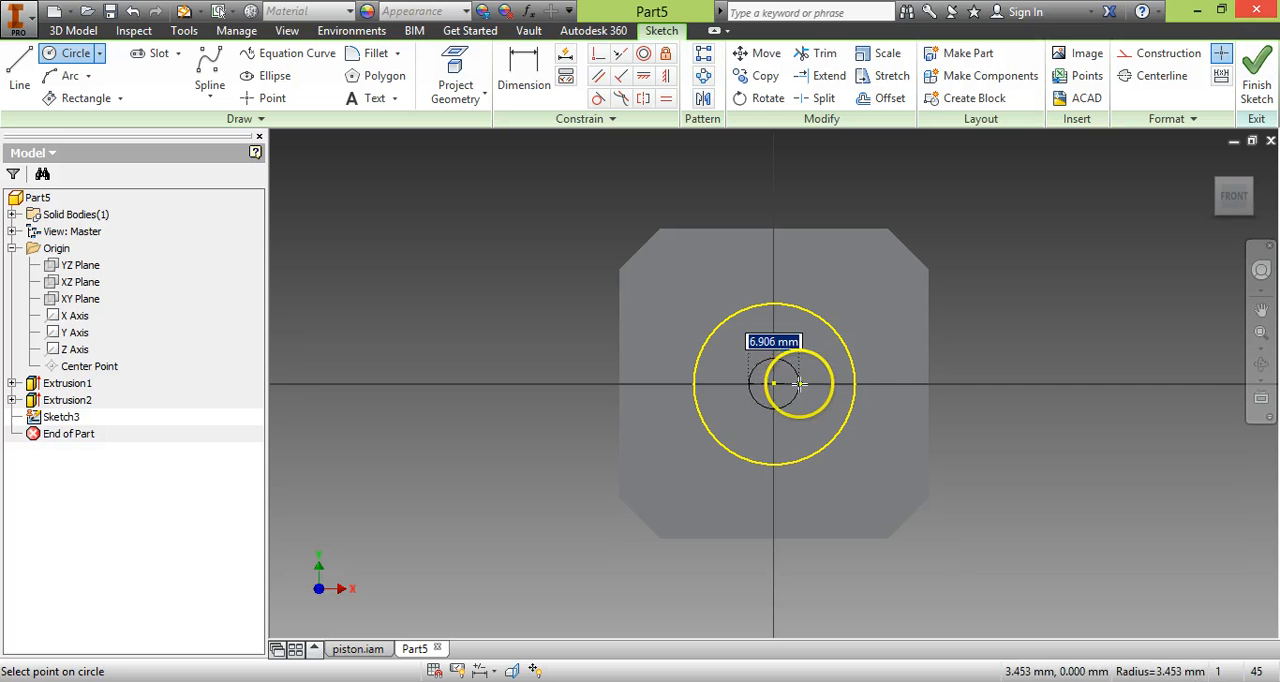
{"action": "left_click", "coordinate": [790, 386]}
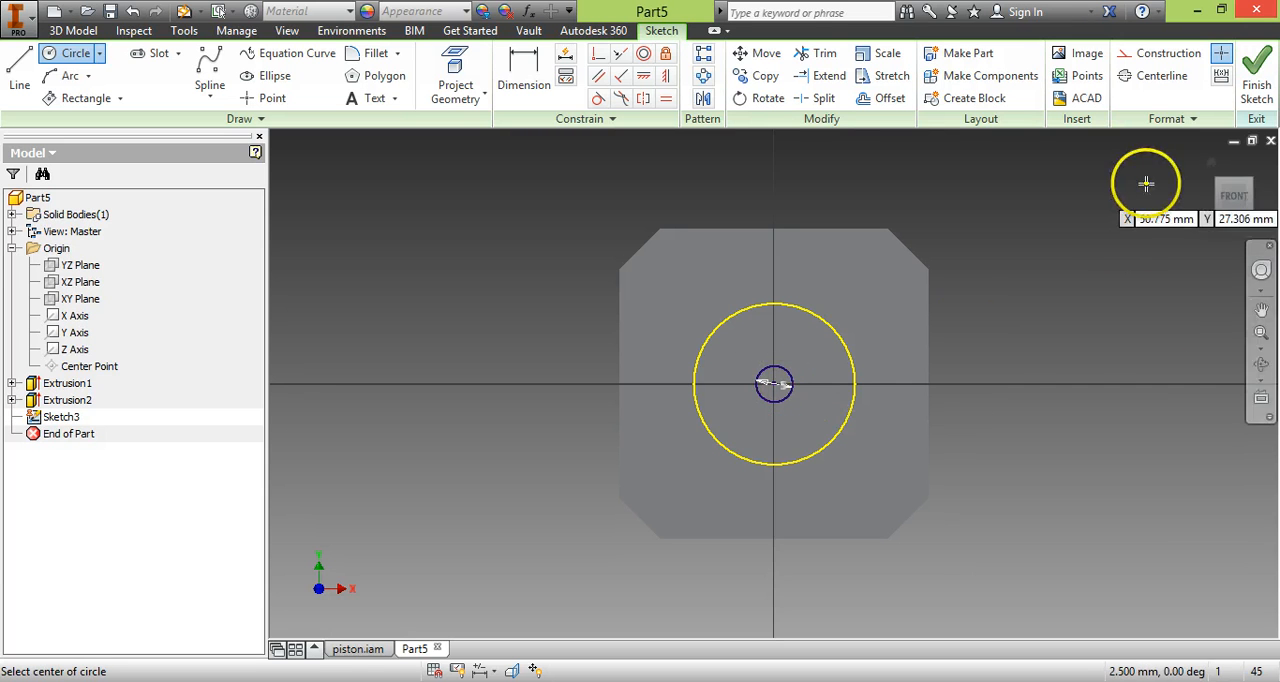
{"action": "left_click", "coordinate": [1258, 80]}
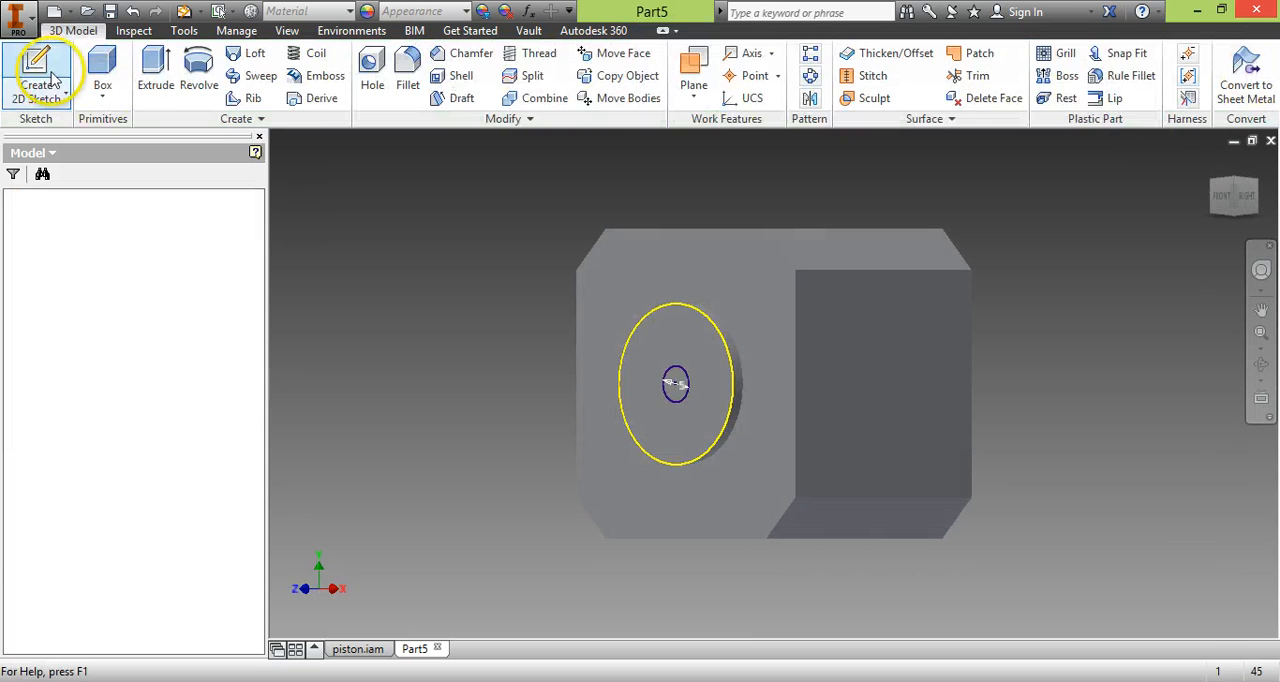
Extrude the small centre circle 22 mm outward from the boss to form the motor shaft.
{"action": "left_click", "coordinate": [153, 65]}
{"action": "left_click", "coordinate": [673, 383]}
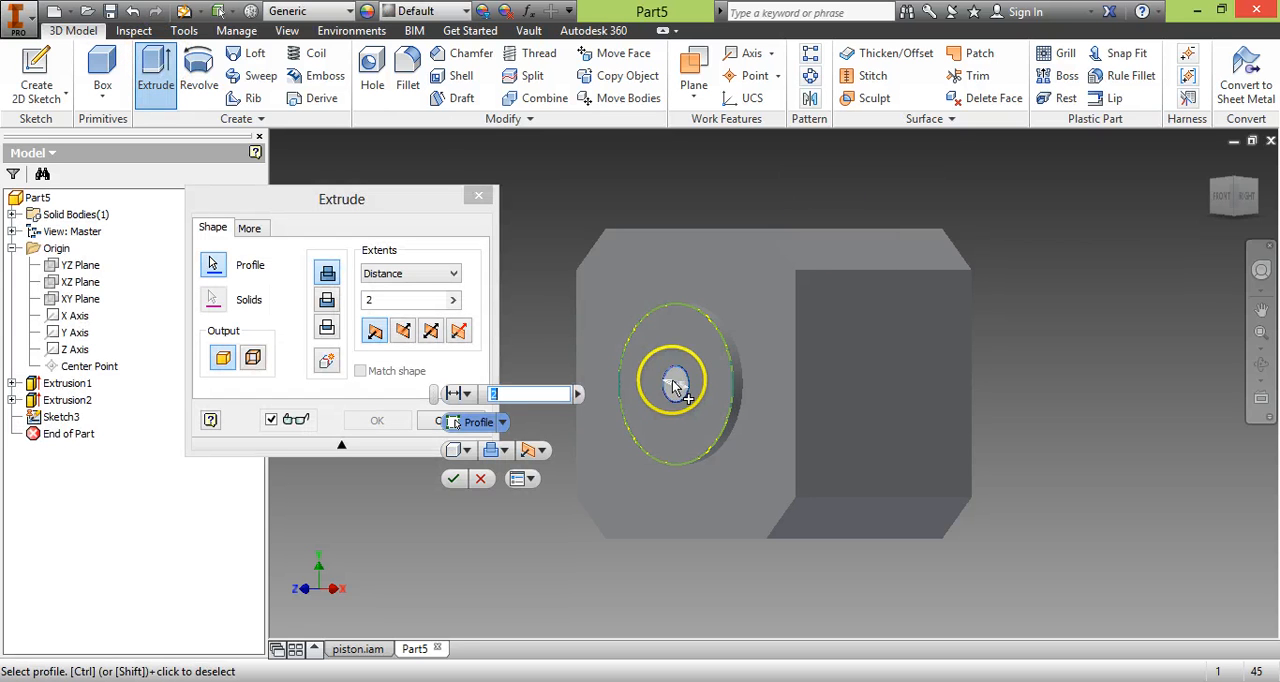
{"action": "left_click", "coordinate": [370, 298]}
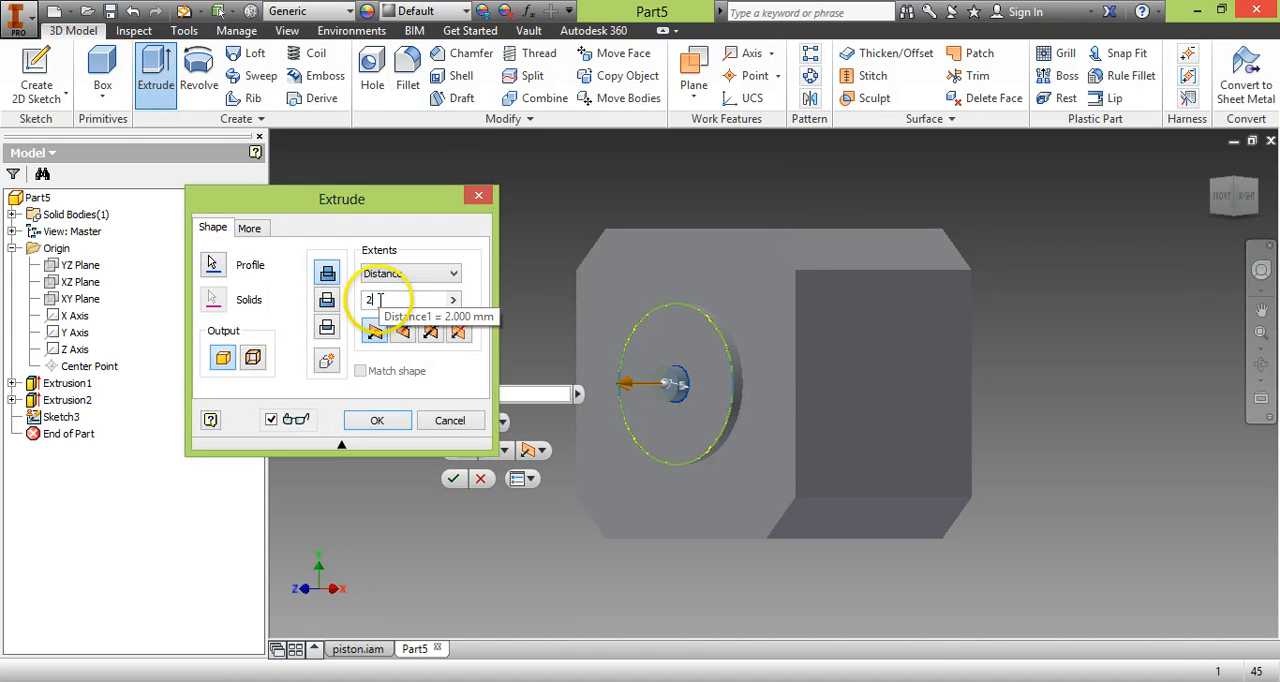
{"action": "type", "text": "22"}
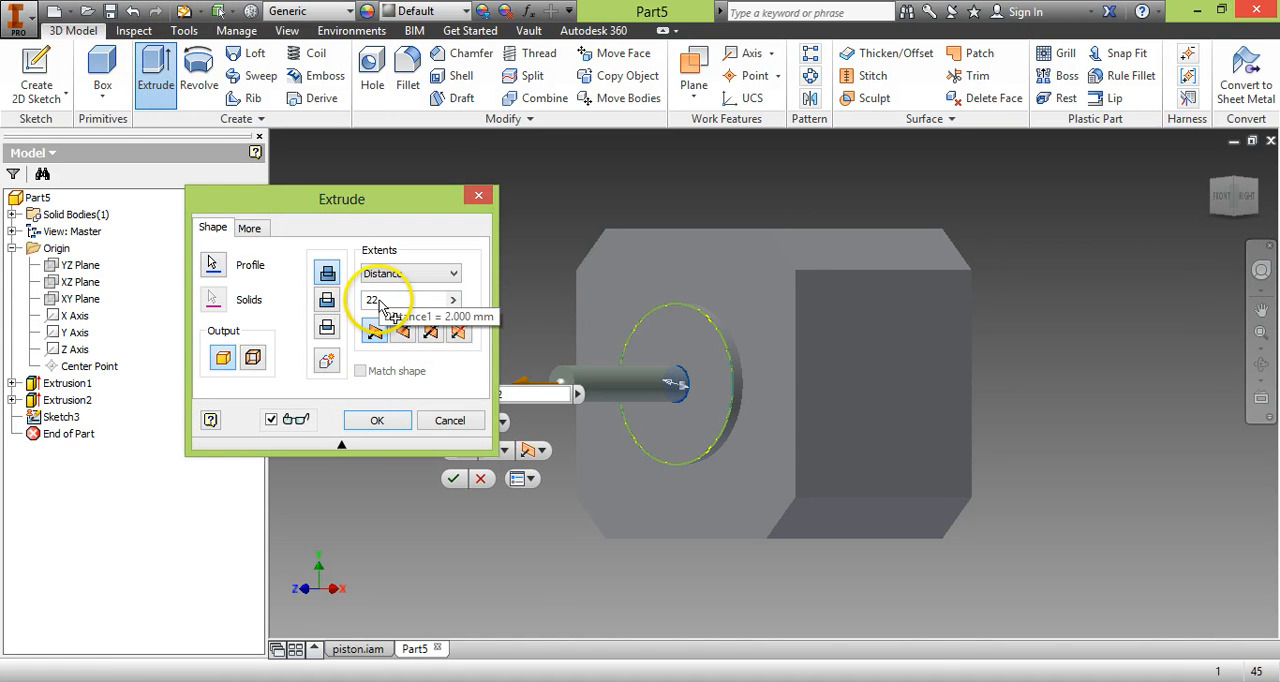
{"action": "left_click", "coordinate": [377, 420]}
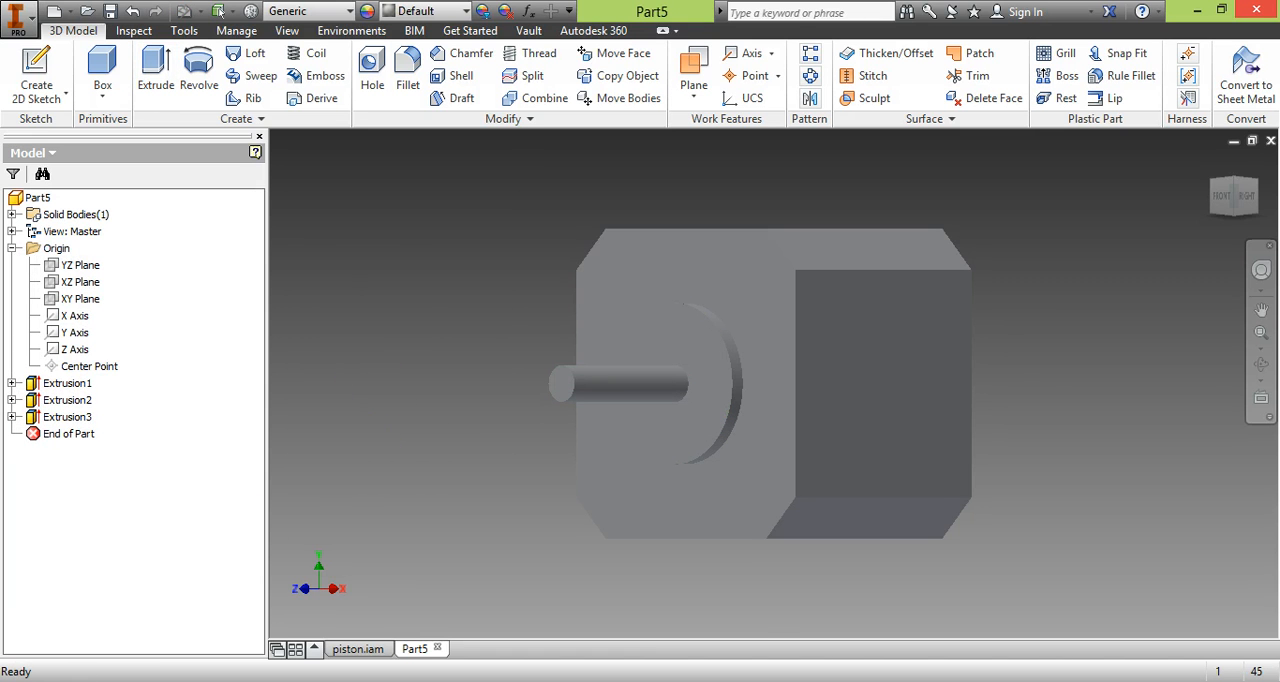
Consult the PDF drawing, then sketch a 3 mm diameter circle on the body's front face at X 15.5 mm, Y 15.5 mm.
{"action": "left_click", "coordinate": [200, 680]}
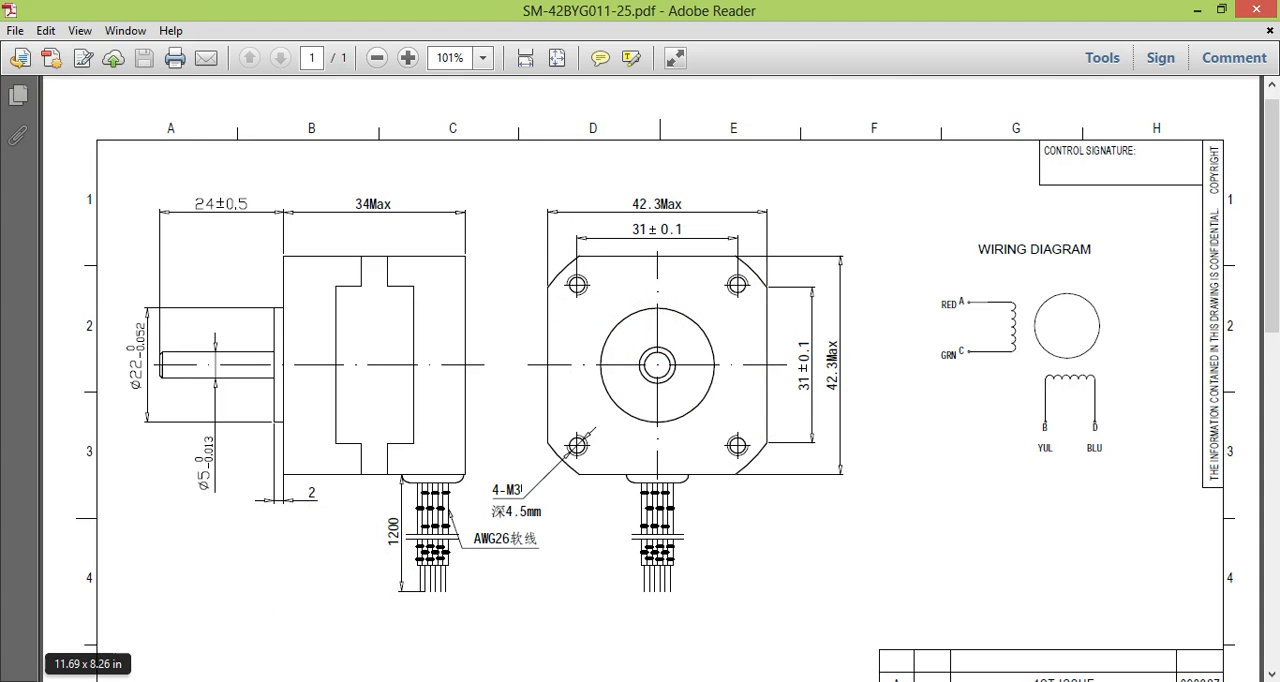
{"action": "left_click", "coordinate": [300, 680]}
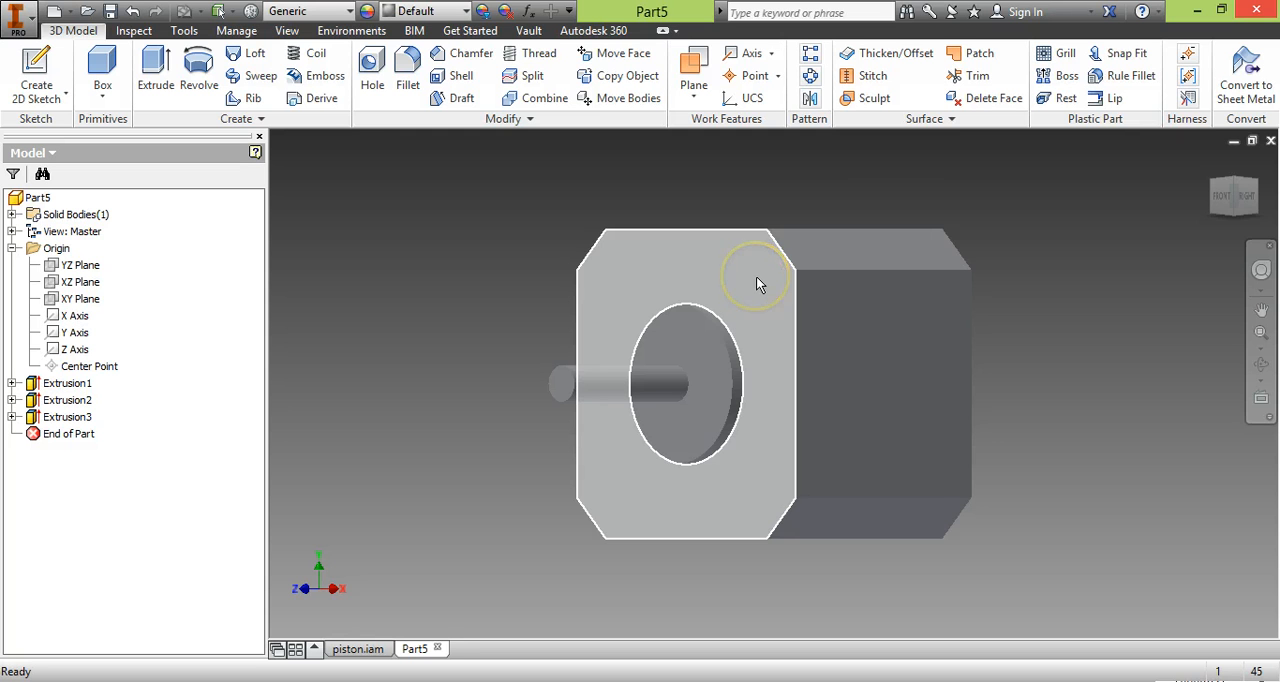
{"action": "left_click", "coordinate": [756, 276]}
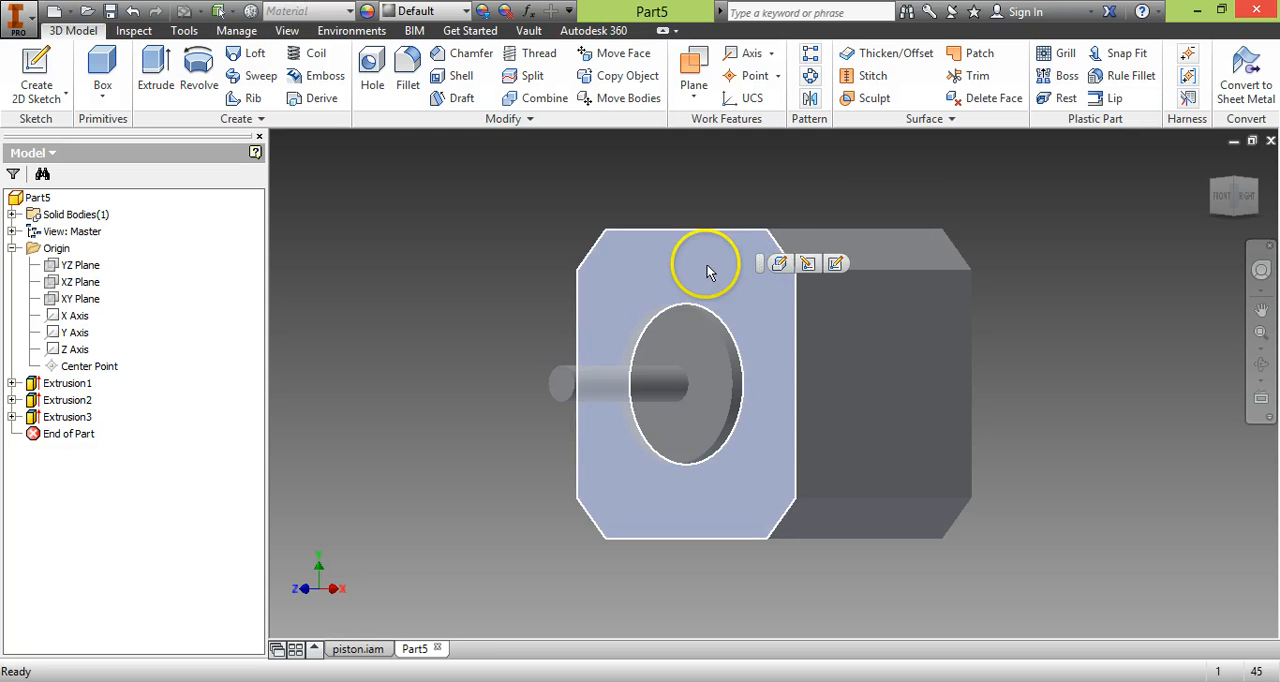
{"action": "left_click", "coordinate": [836, 264]}
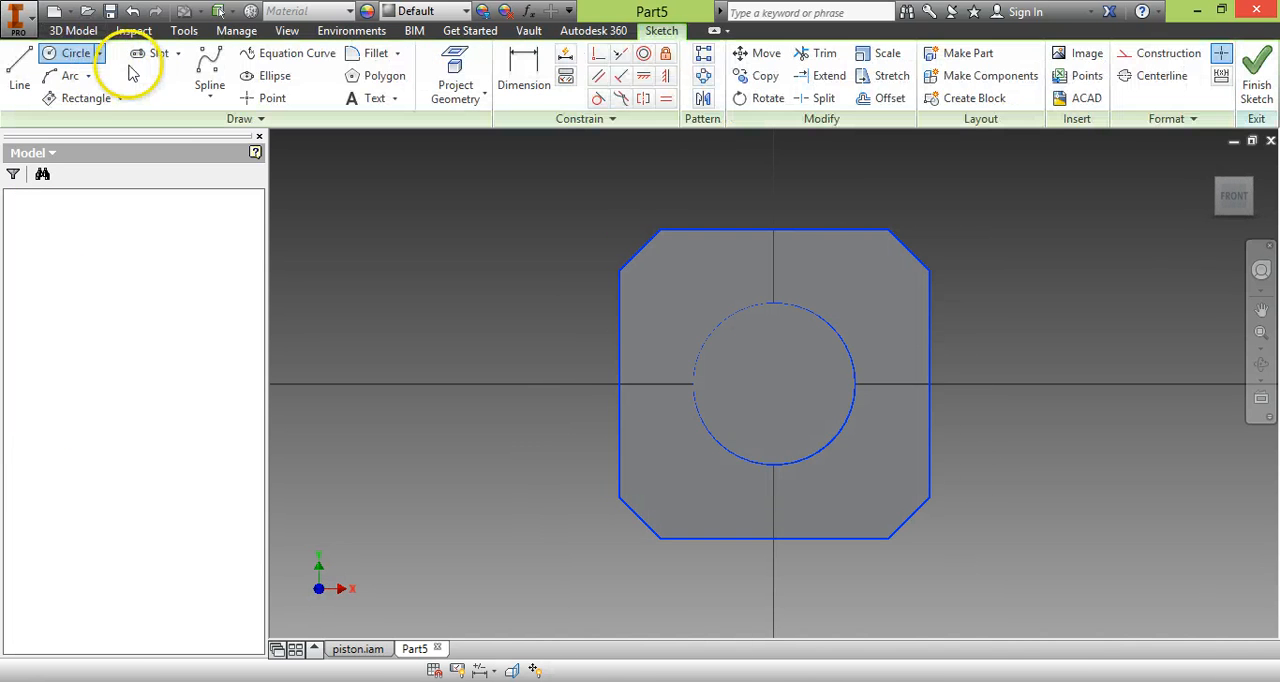
{"action": "left_click", "coordinate": [58, 56]}
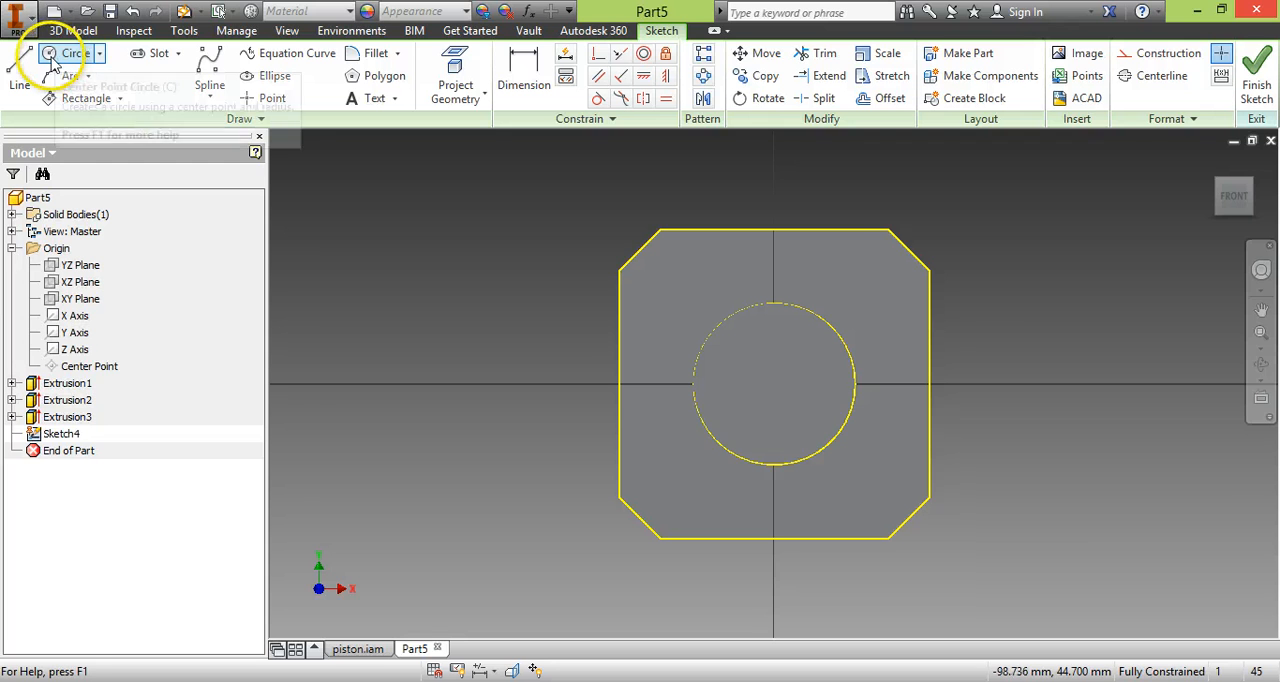
{"action": "left_click", "coordinate": [887, 272]}
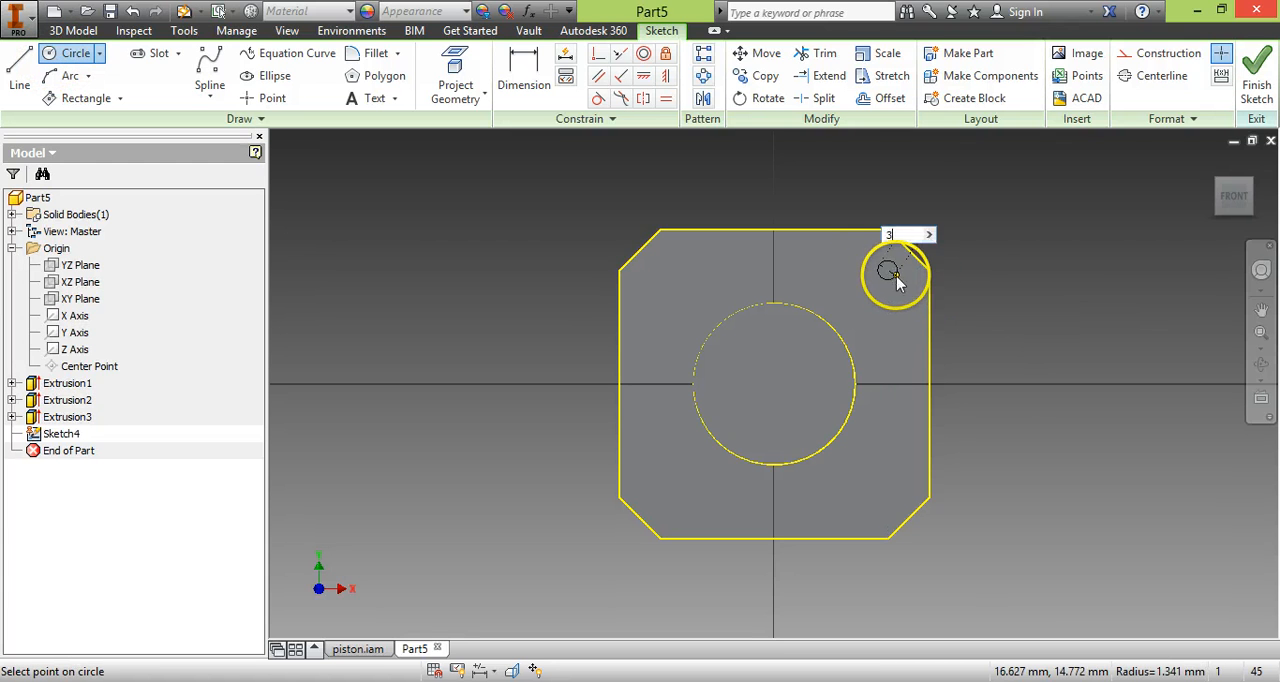
{"action": "type", "text": "3"}
{"action": "key", "text": "Return"}
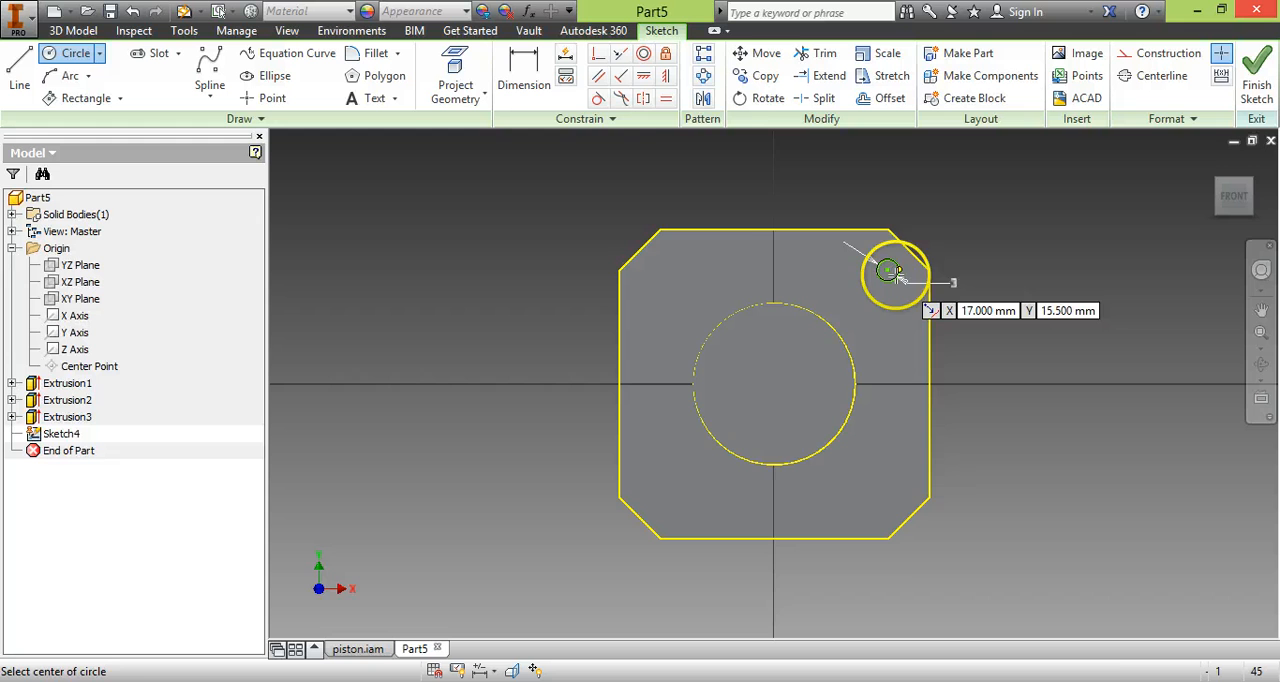
Dimension the 3 mm circle's centre 15.5 mm horizontally and 15.5 mm vertically from the origin, and finish the sketch.
{"action": "left_click", "coordinate": [527, 76]}
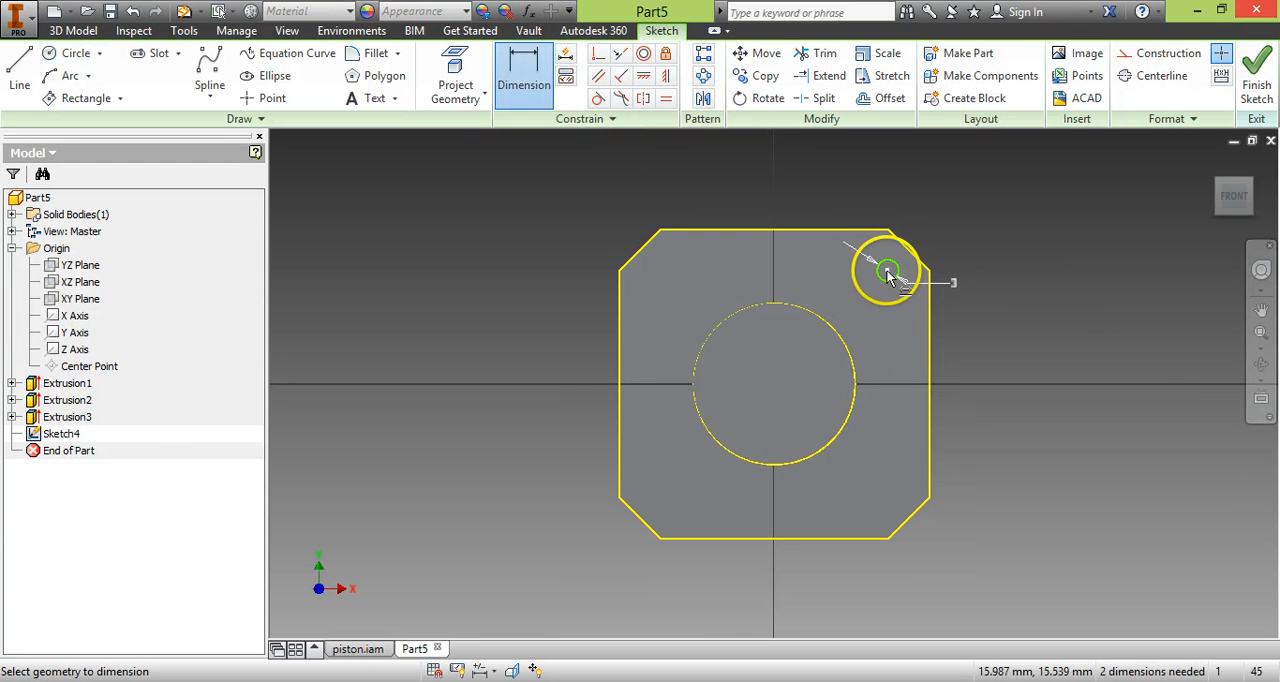
{"action": "left_click", "coordinate": [828, 185]}
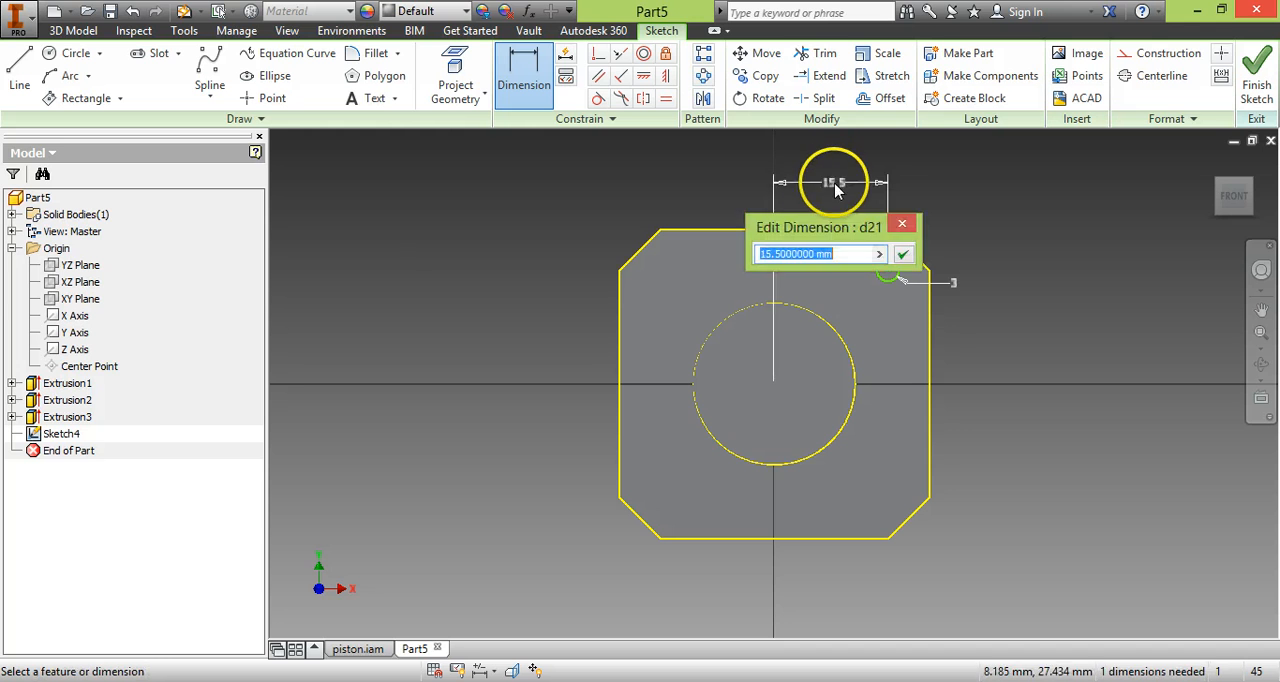
{"action": "key", "text": "Return"}
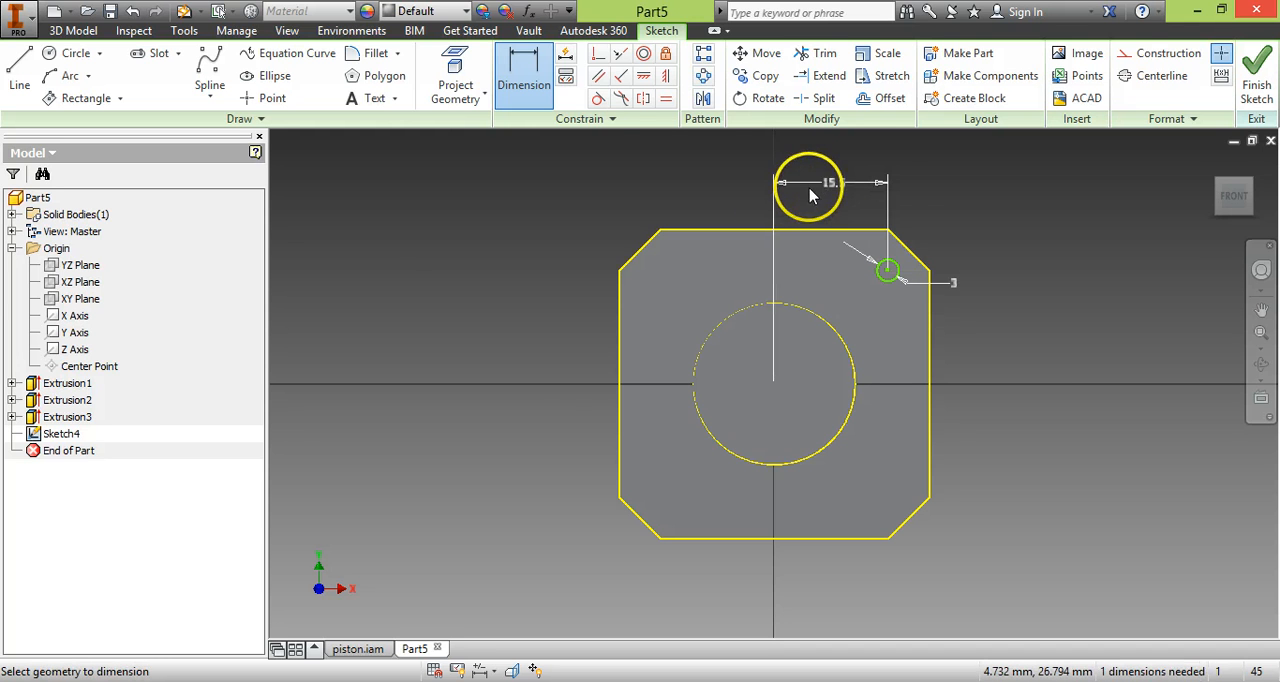
{"action": "left_click", "coordinate": [887, 271]}
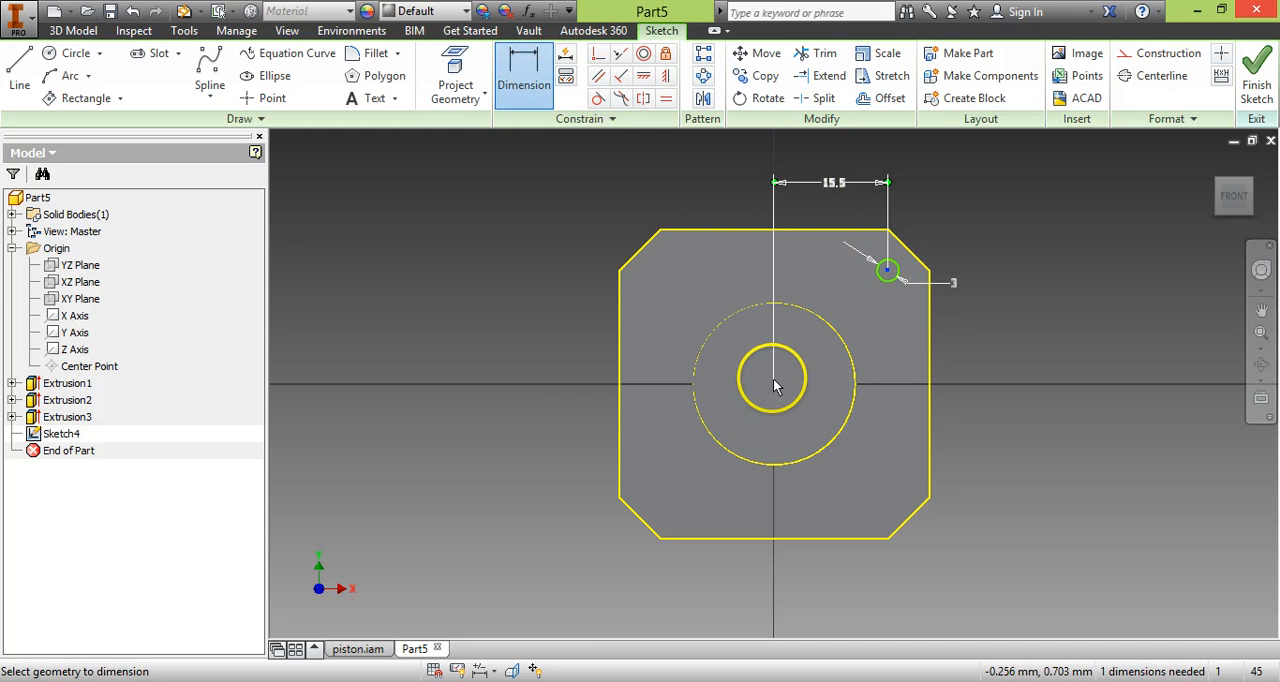
{"action": "left_click", "coordinate": [771, 396]}
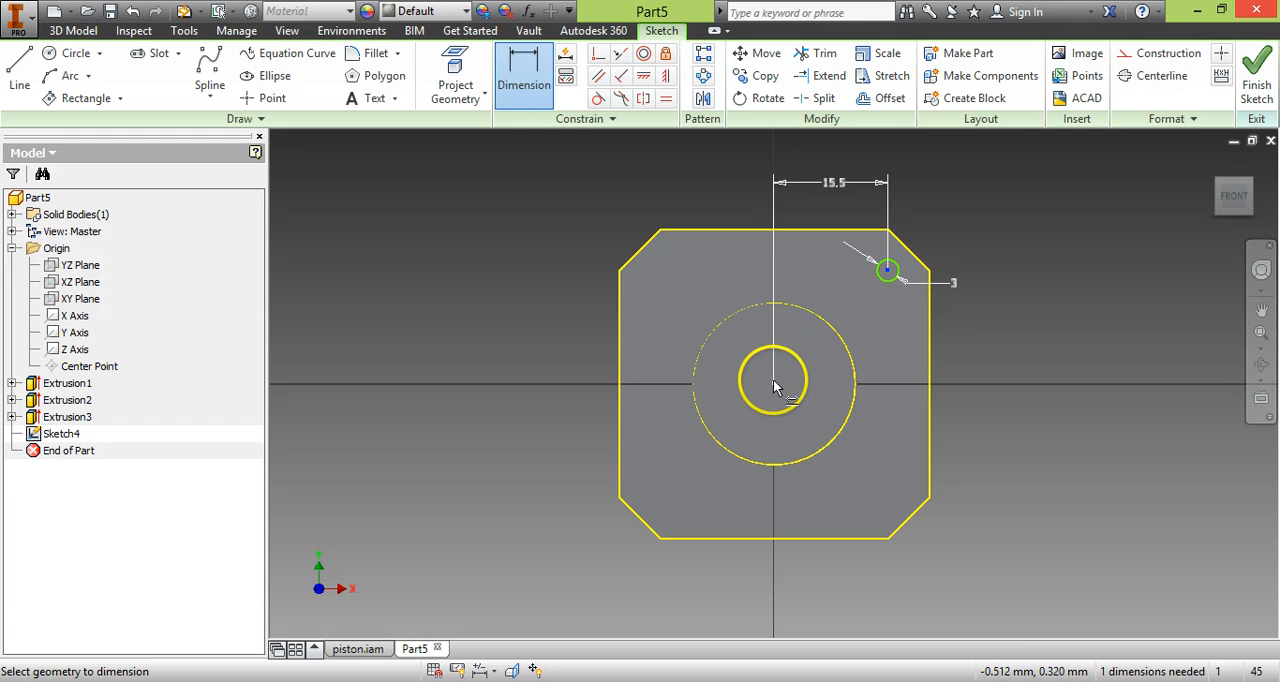
{"action": "left_click", "coordinate": [1003, 316]}
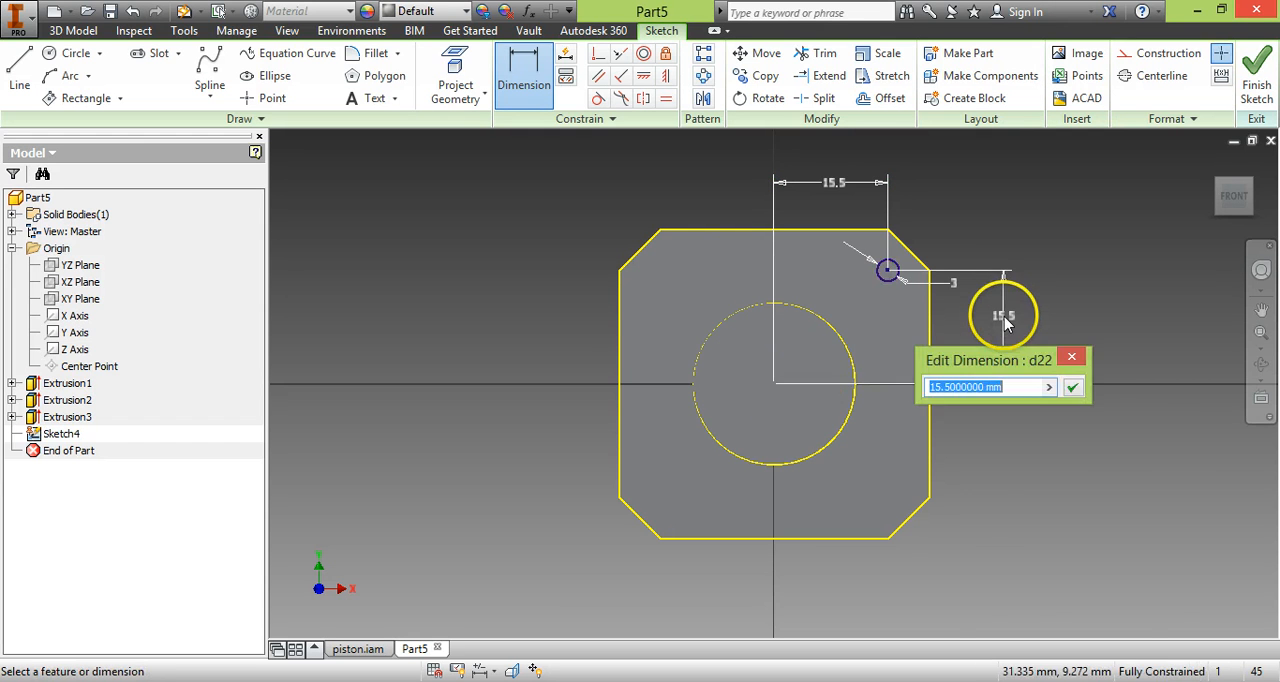
{"action": "key", "text": "Return"}
{"action": "left_click", "coordinate": [1256, 84]}
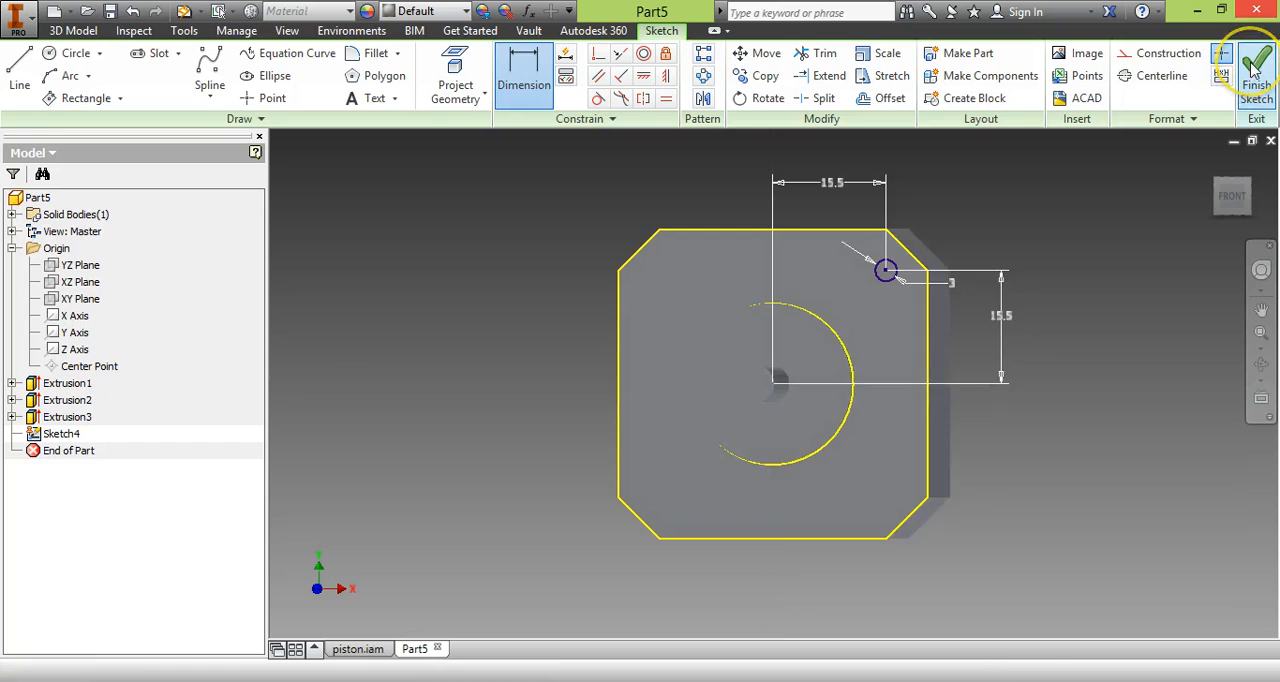
Check the M3 mounting holes' size and depth in the motor's PDF drawing and return to the Inventor part.
{"action": "key", "text": "alt+Tab"}
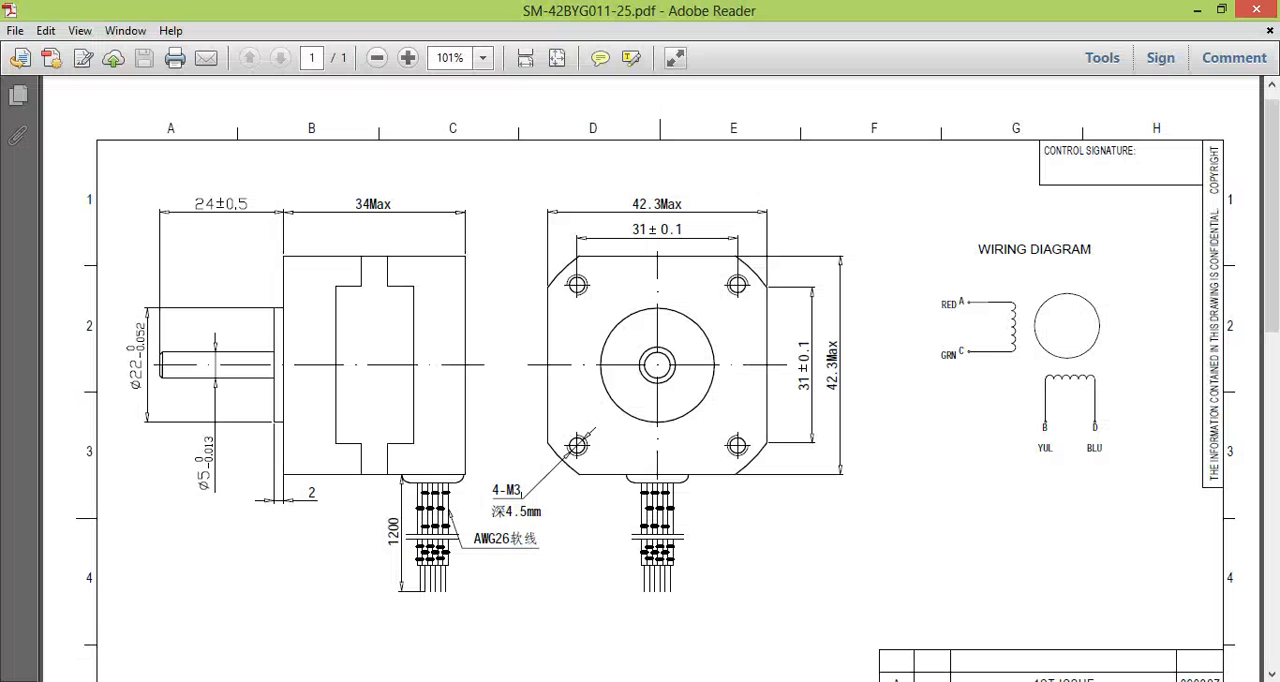
{"action": "left_click", "coordinate": [512, 443]}
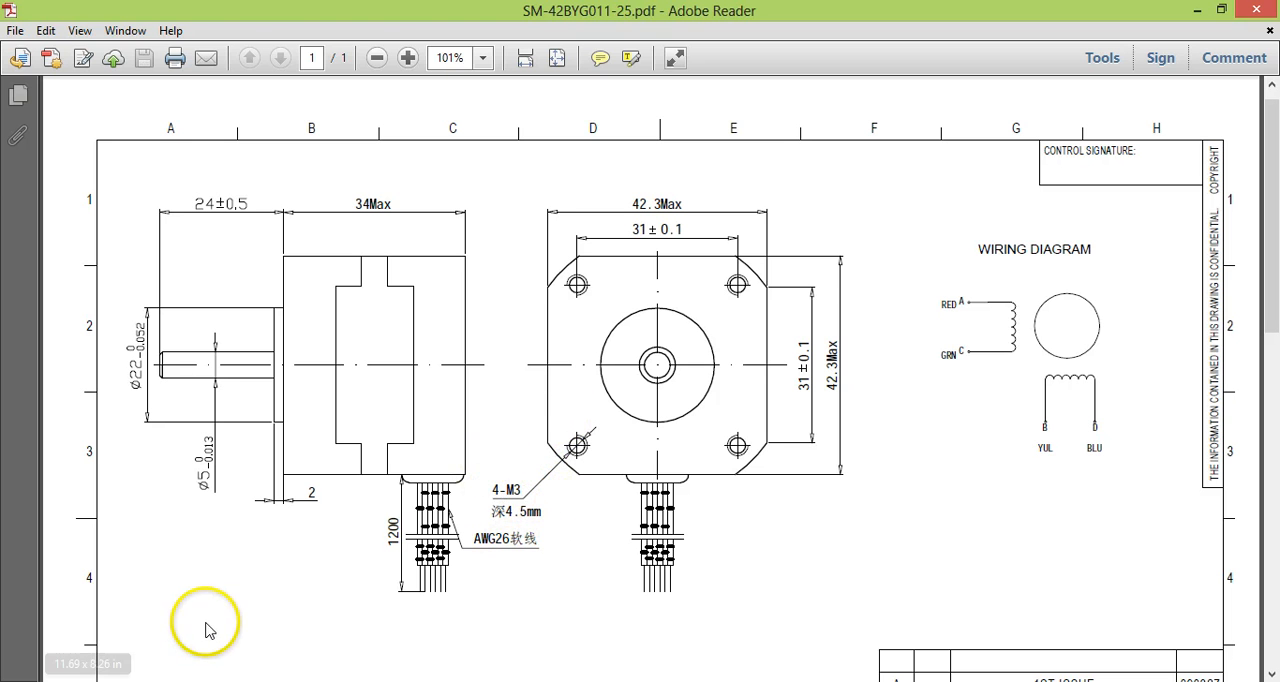
{"action": "key", "text": "alt+Tab"}
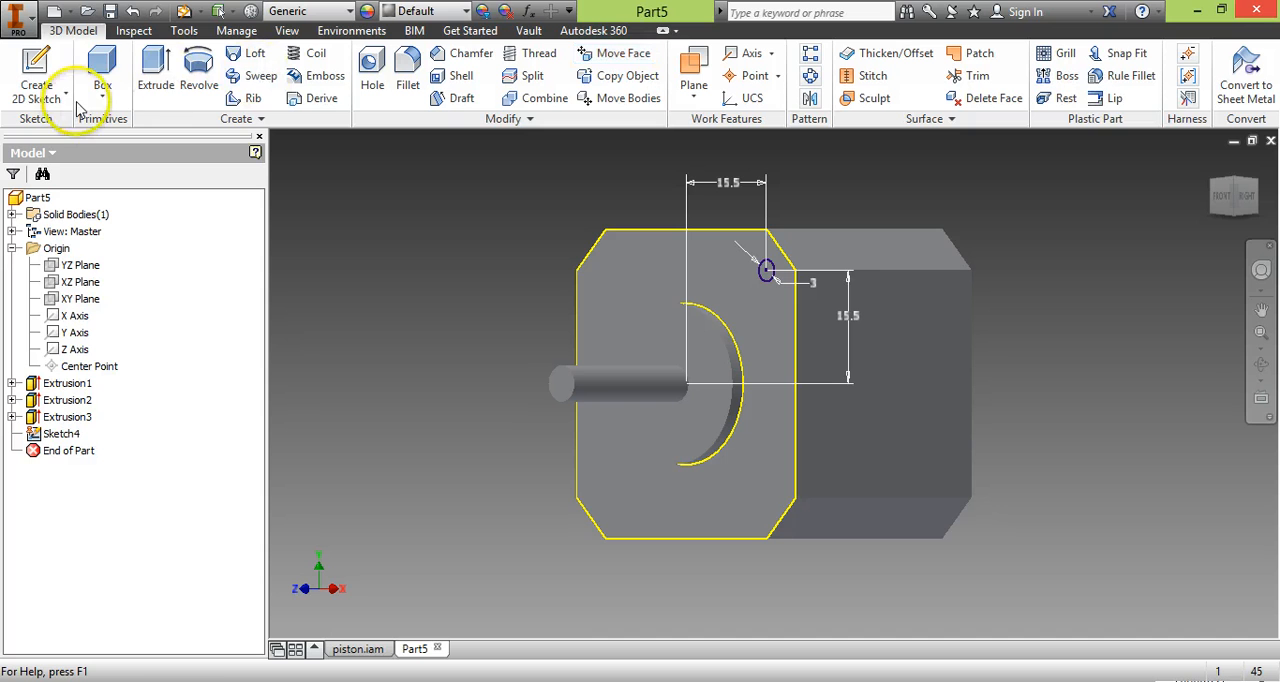
{"action": "left_click", "coordinate": [155, 72]}
{"action": "left_click", "coordinate": [765, 262]}
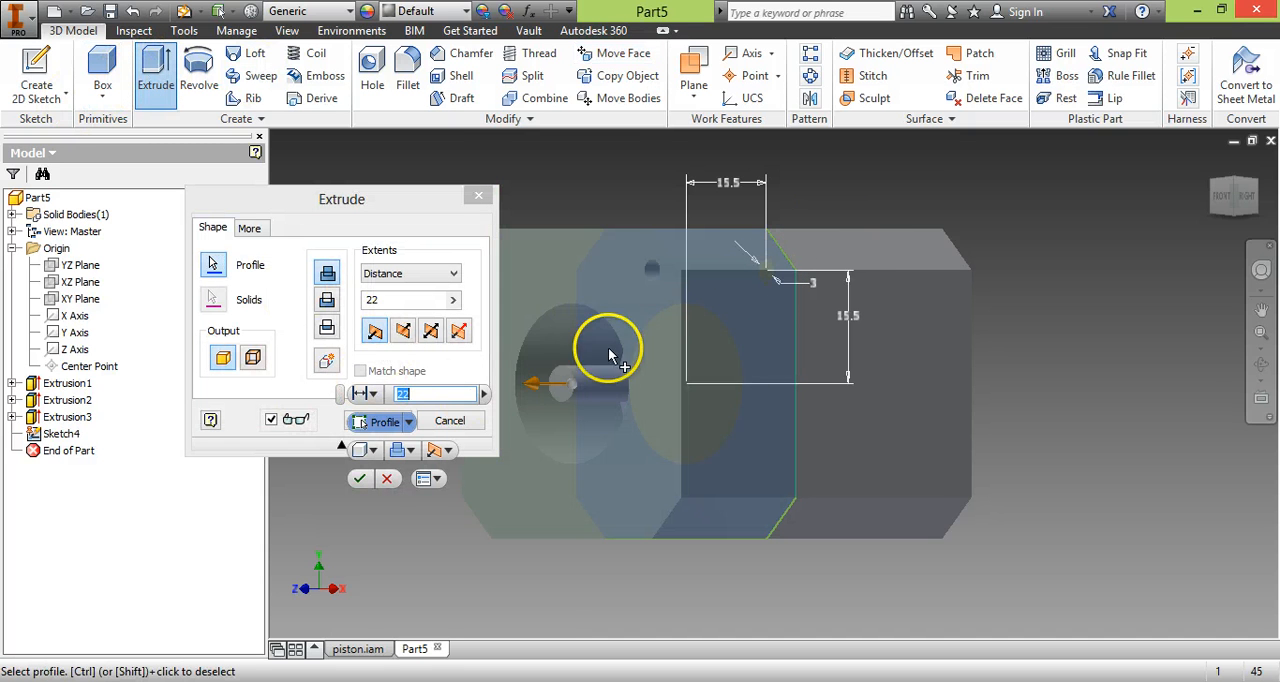
{"action": "left_click", "coordinate": [218, 271]}
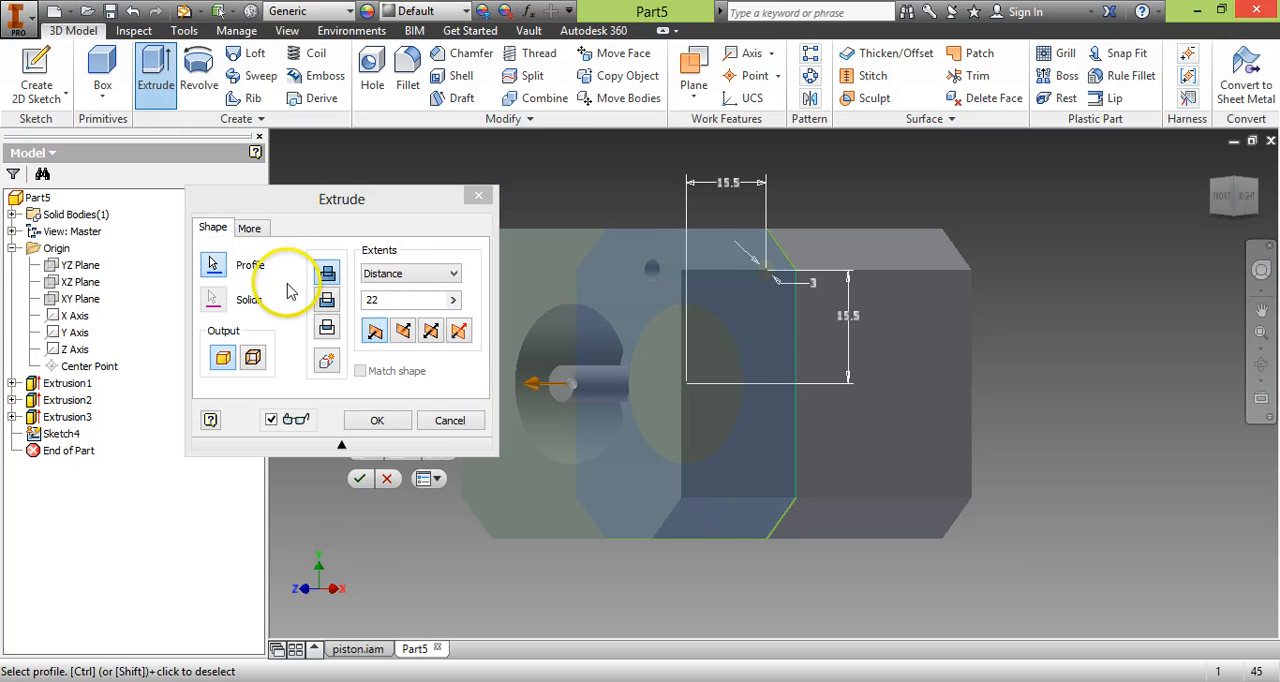
{"action": "left_click", "coordinate": [452, 421]}
Cut the 3 mm circle into the body's front face with Extrude, reversing the direction so it goes into the body.
{"action": "left_click", "coordinate": [152, 82]}
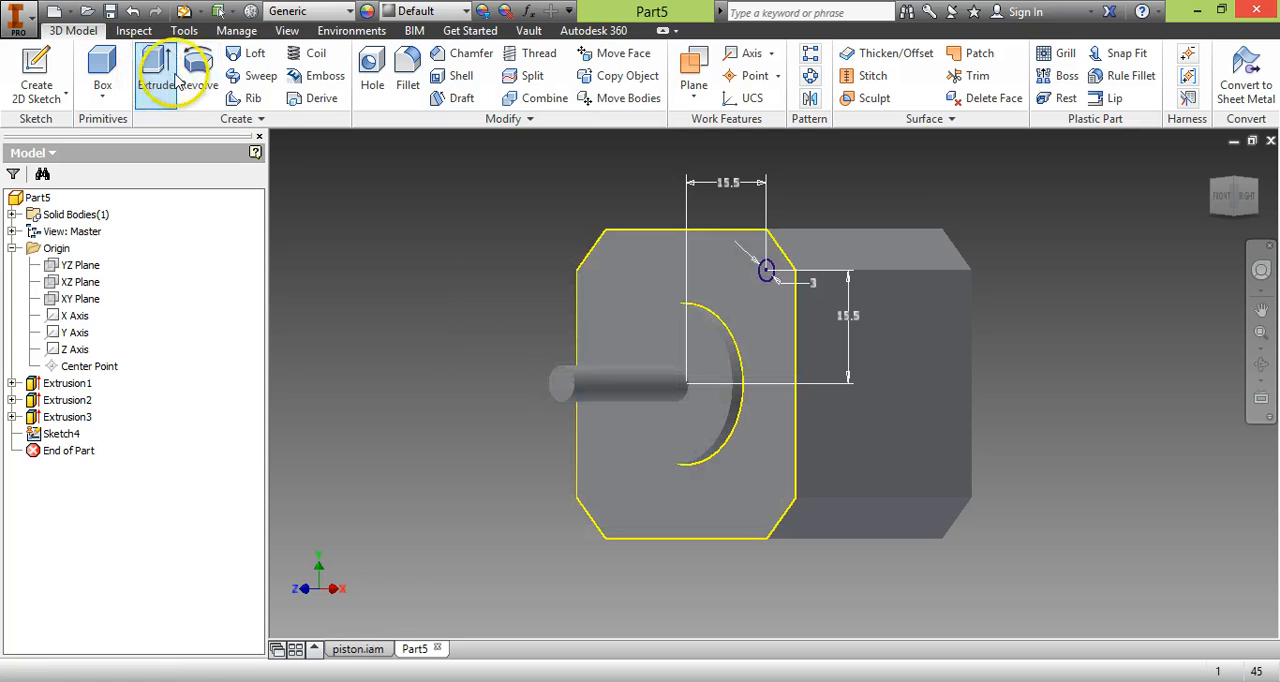
{"action": "left_click", "coordinate": [767, 271]}
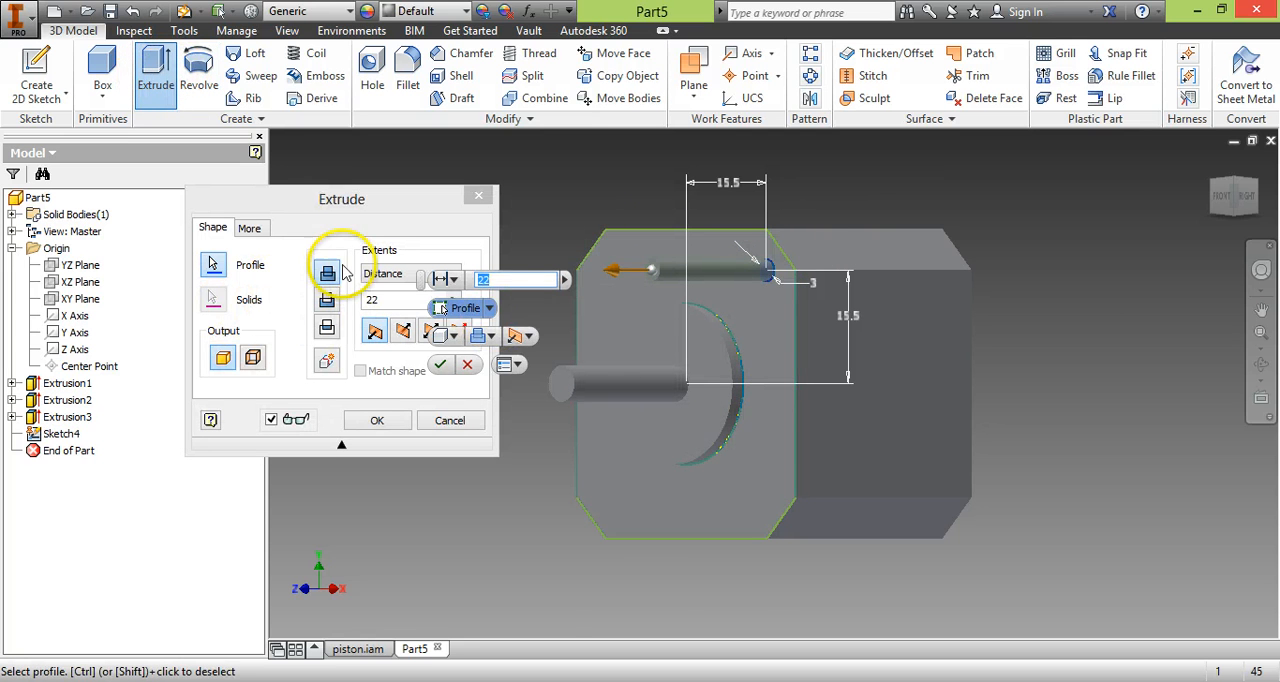
{"action": "left_click", "coordinate": [402, 331]}
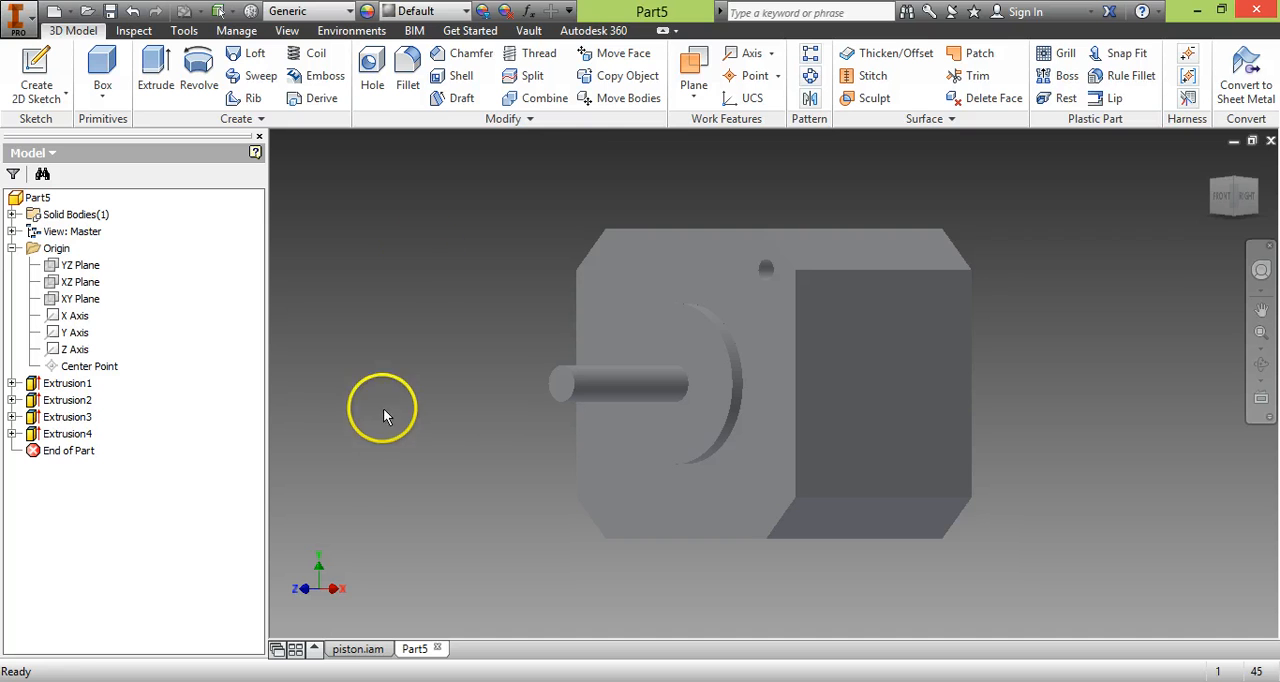
Thread the mounting hole over its full length as a right-hand M3x0.5 thread, type ANSI Metric M Profile, size 3, class 6H.
{"action": "left_click", "coordinate": [530, 53]}
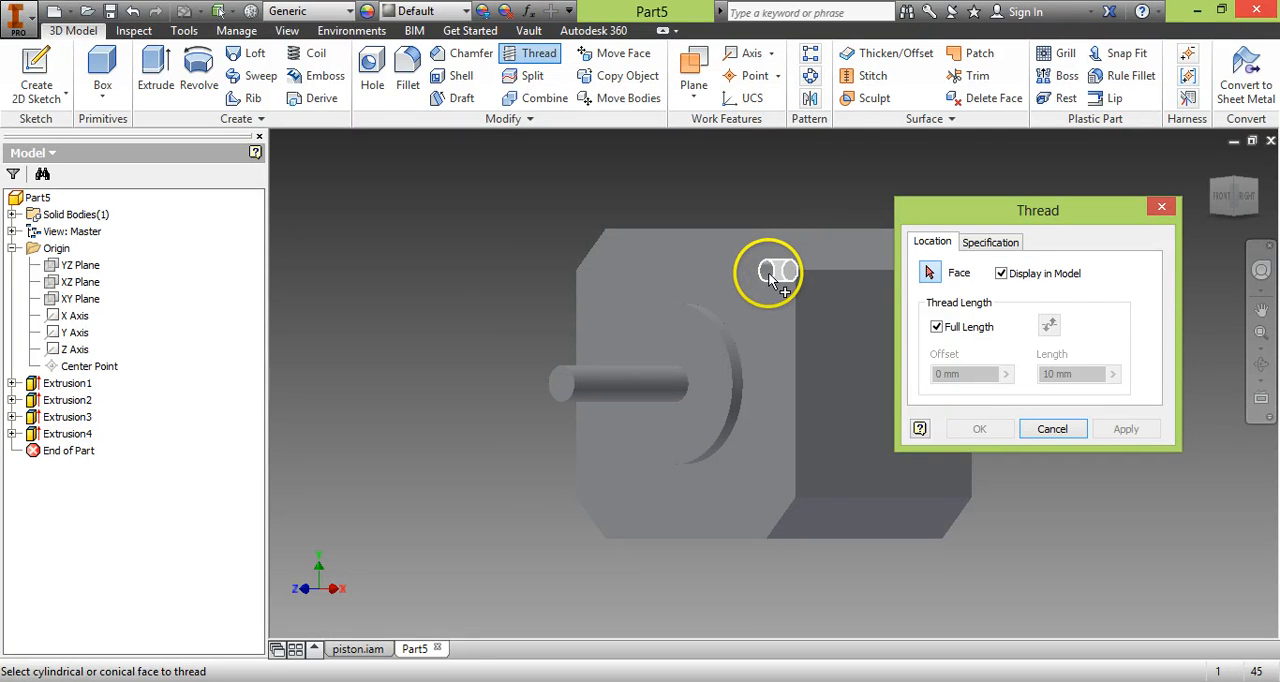
{"action": "left_click", "coordinate": [770, 276]}
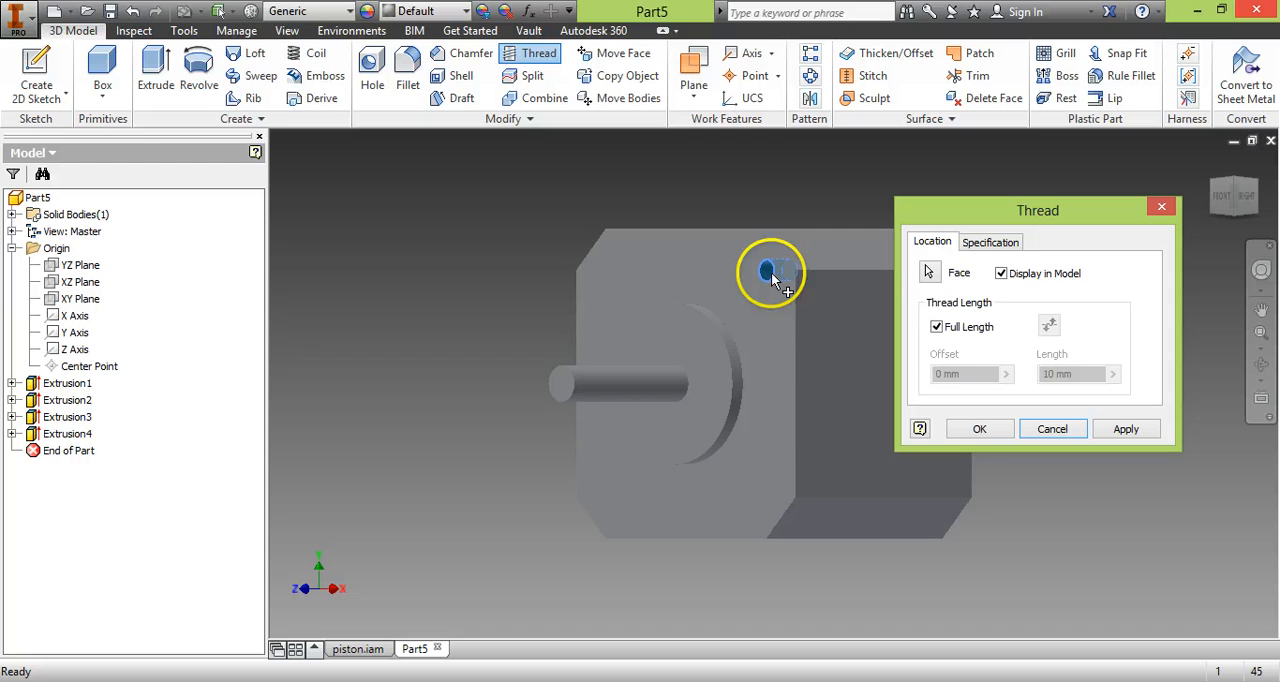
{"action": "left_click", "coordinate": [1006, 248]}
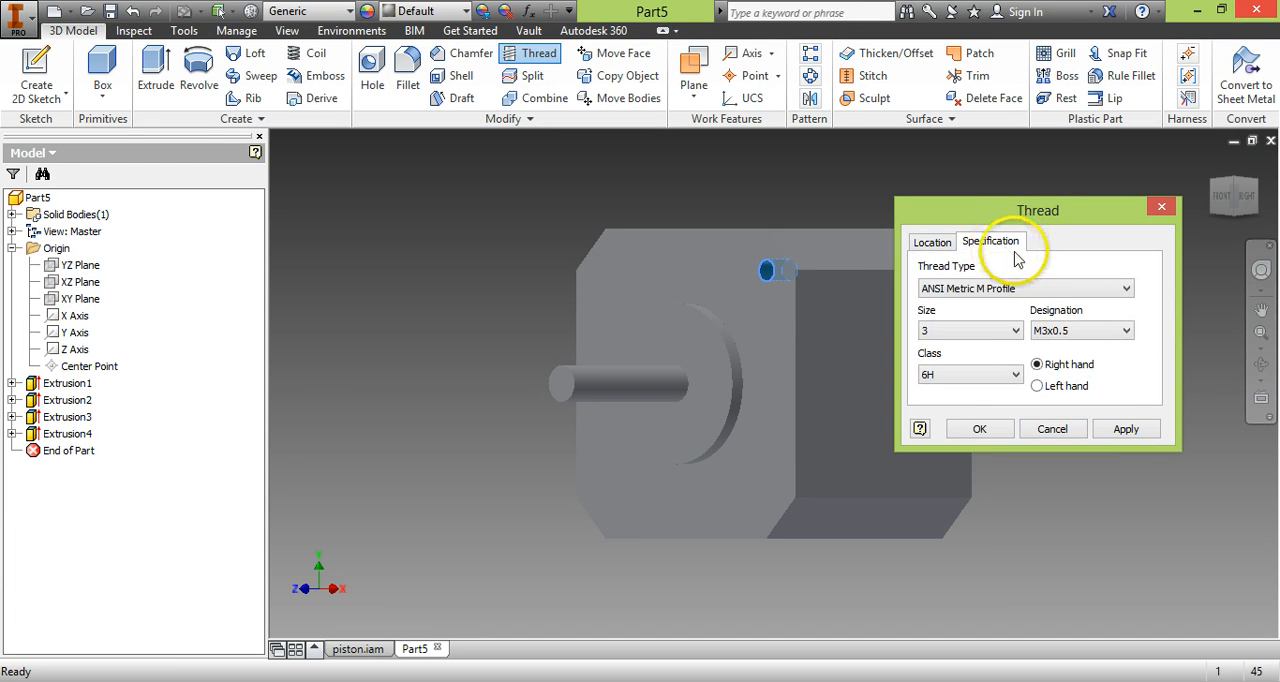
{"action": "left_click", "coordinate": [1030, 289]}
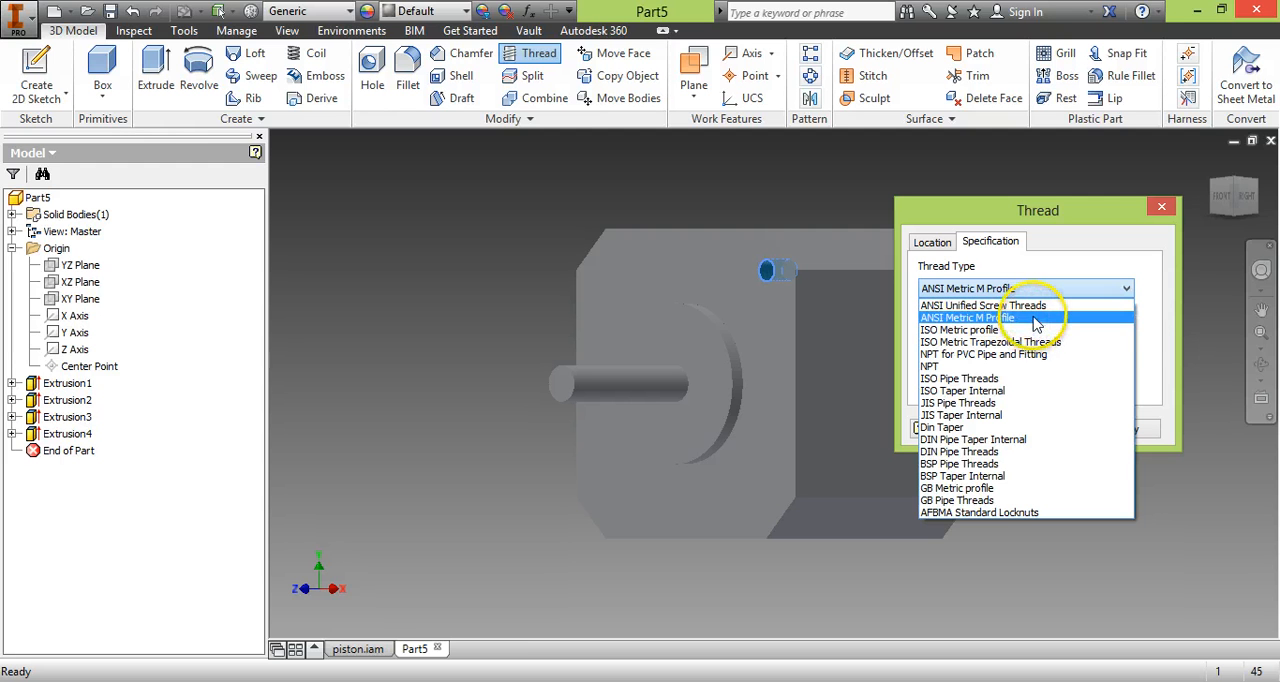
{"action": "left_click", "coordinate": [1035, 318]}
{"action": "left_click", "coordinate": [1060, 331]}
{"action": "left_click", "coordinate": [1066, 350]}
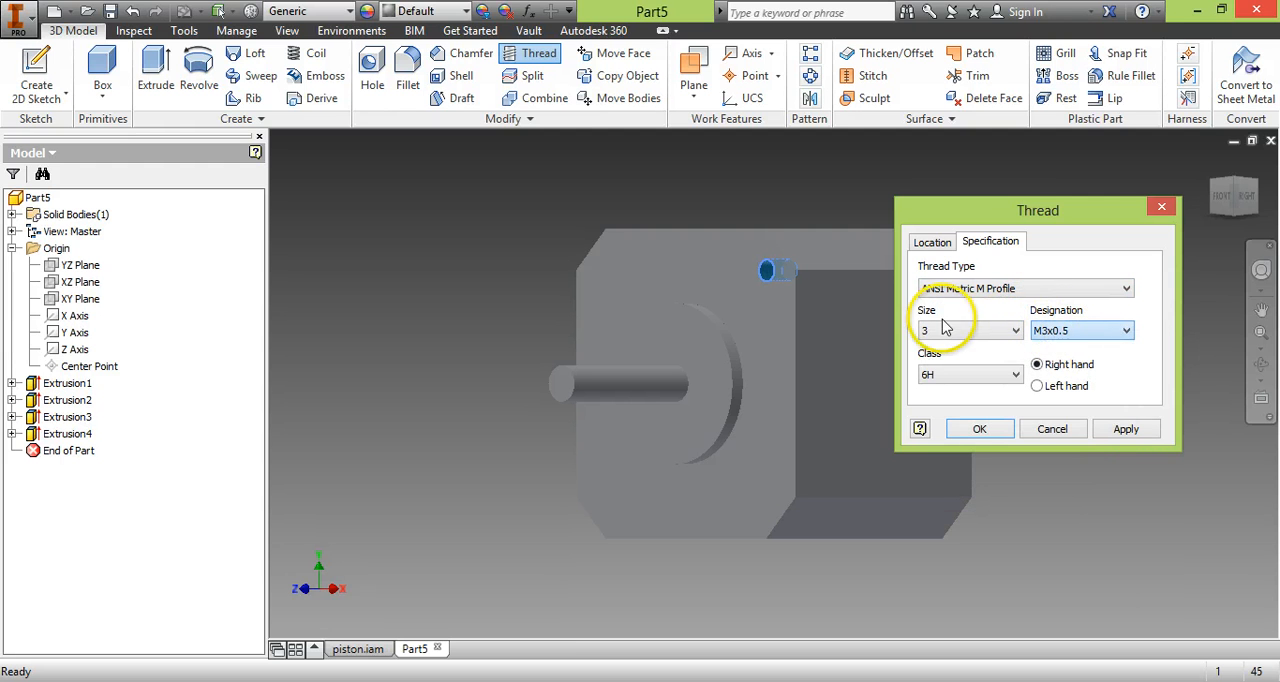
{"action": "left_click", "coordinate": [955, 328]}
{"action": "left_click", "coordinate": [961, 332]}
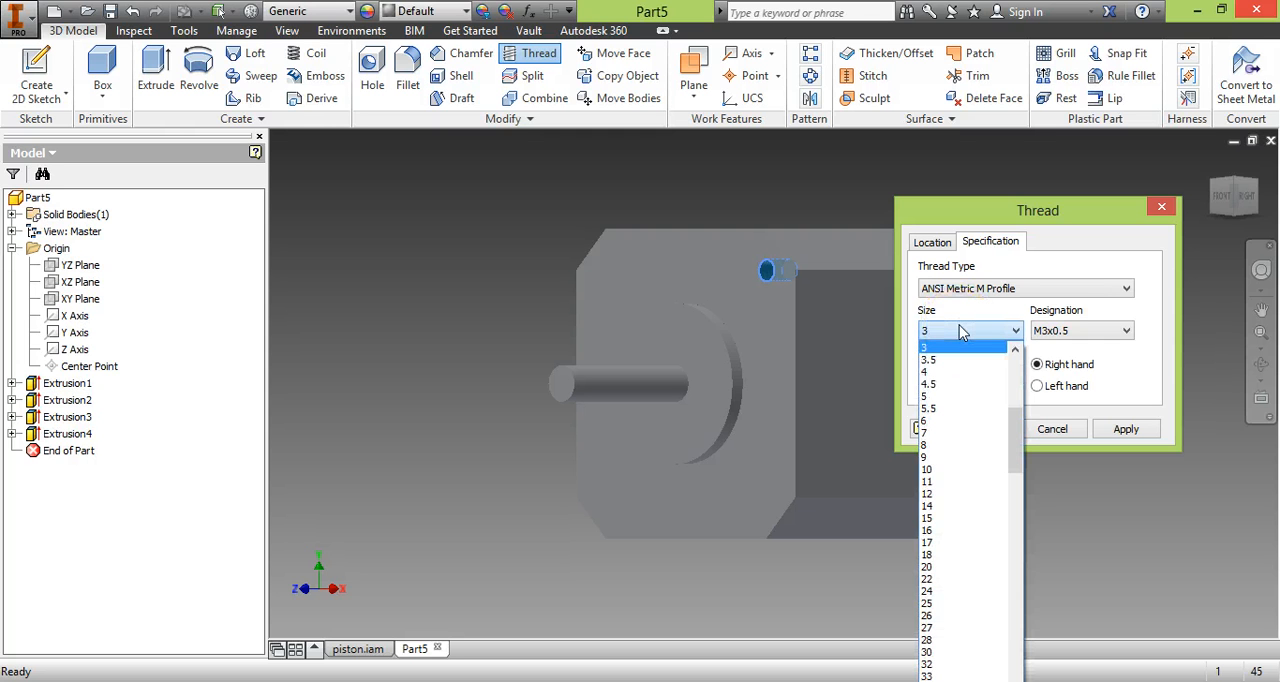
{"action": "left_click", "coordinate": [961, 332]}
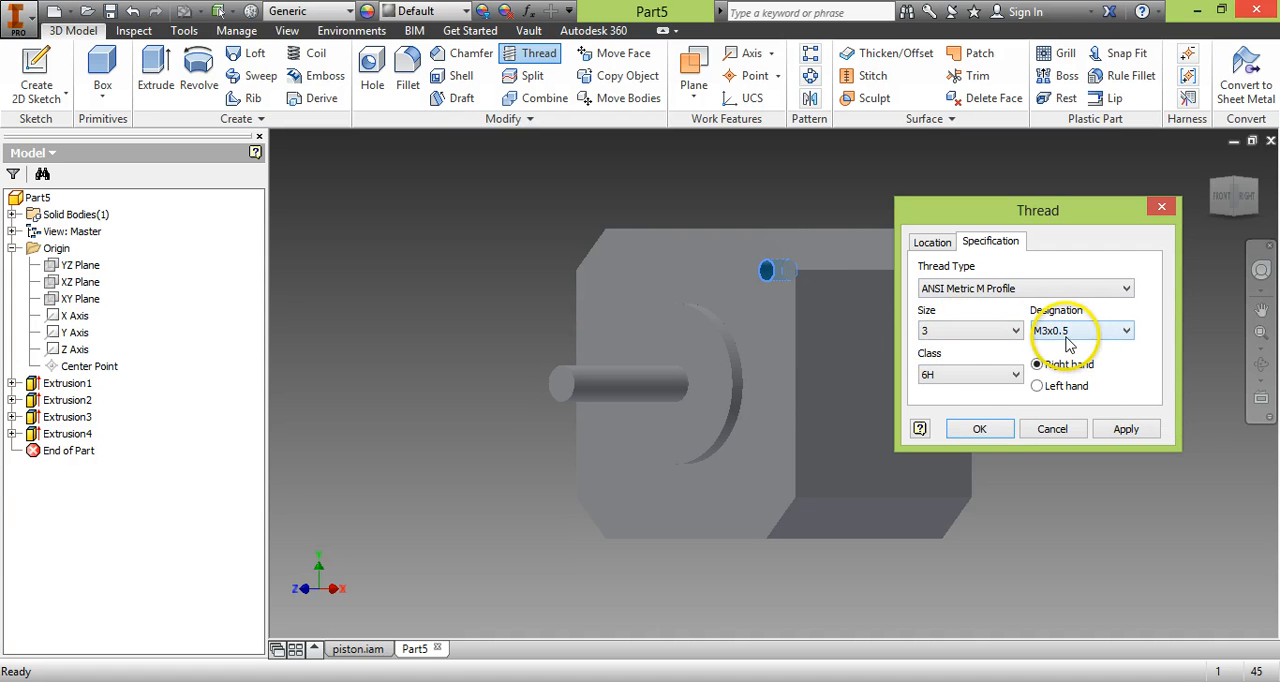
{"action": "left_click", "coordinate": [988, 429]}
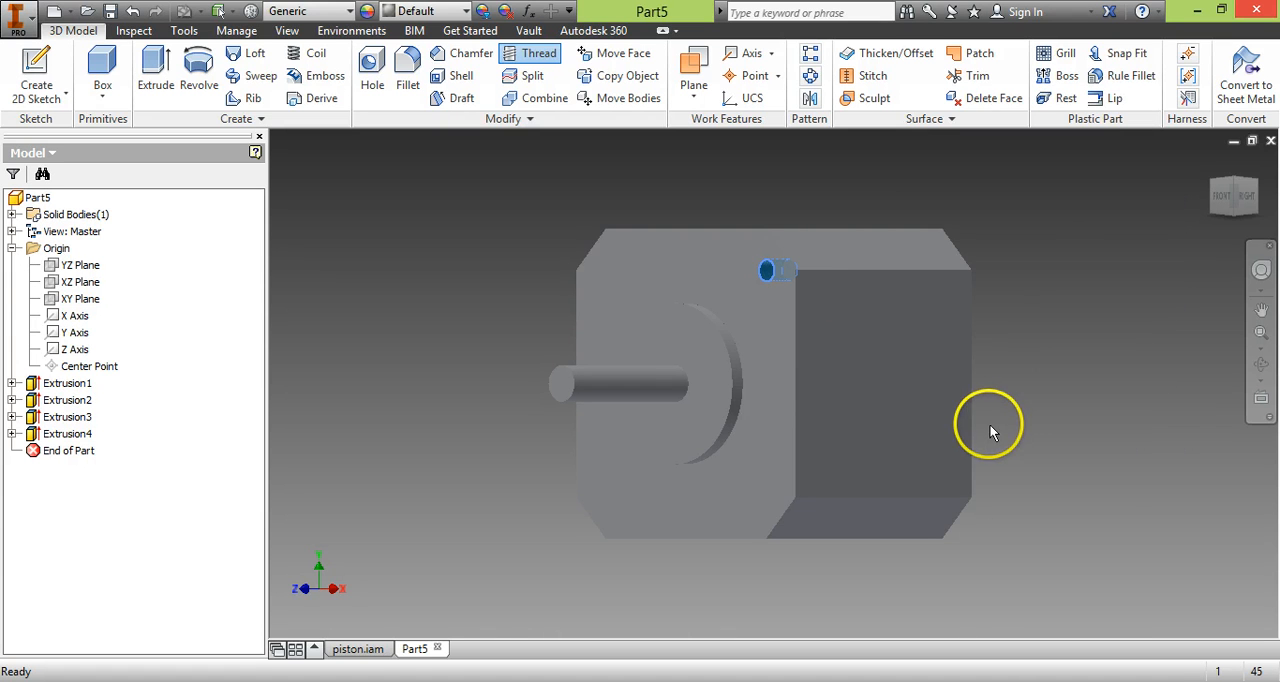
{"action": "scroll", "coordinate": [766, 270], "scroll_direction": "up", "scroll_amount": 8}
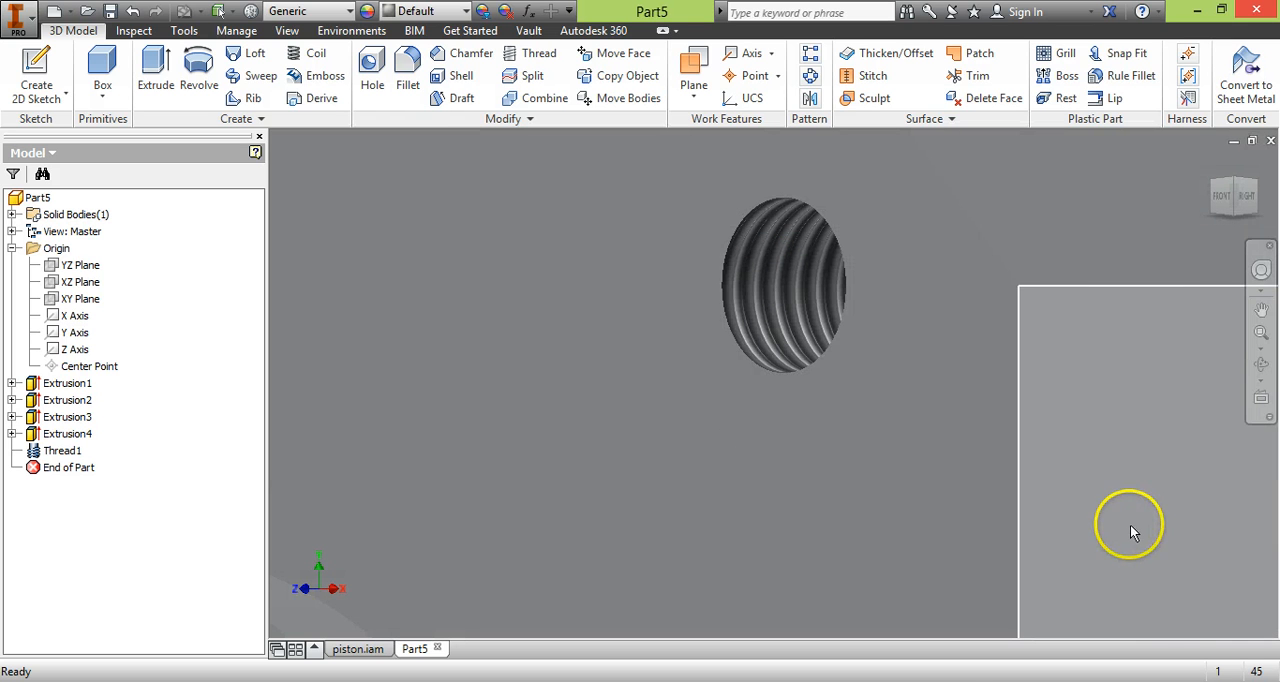
{"action": "scroll", "coordinate": [1151, 524], "scroll_direction": "down", "scroll_amount": 8}
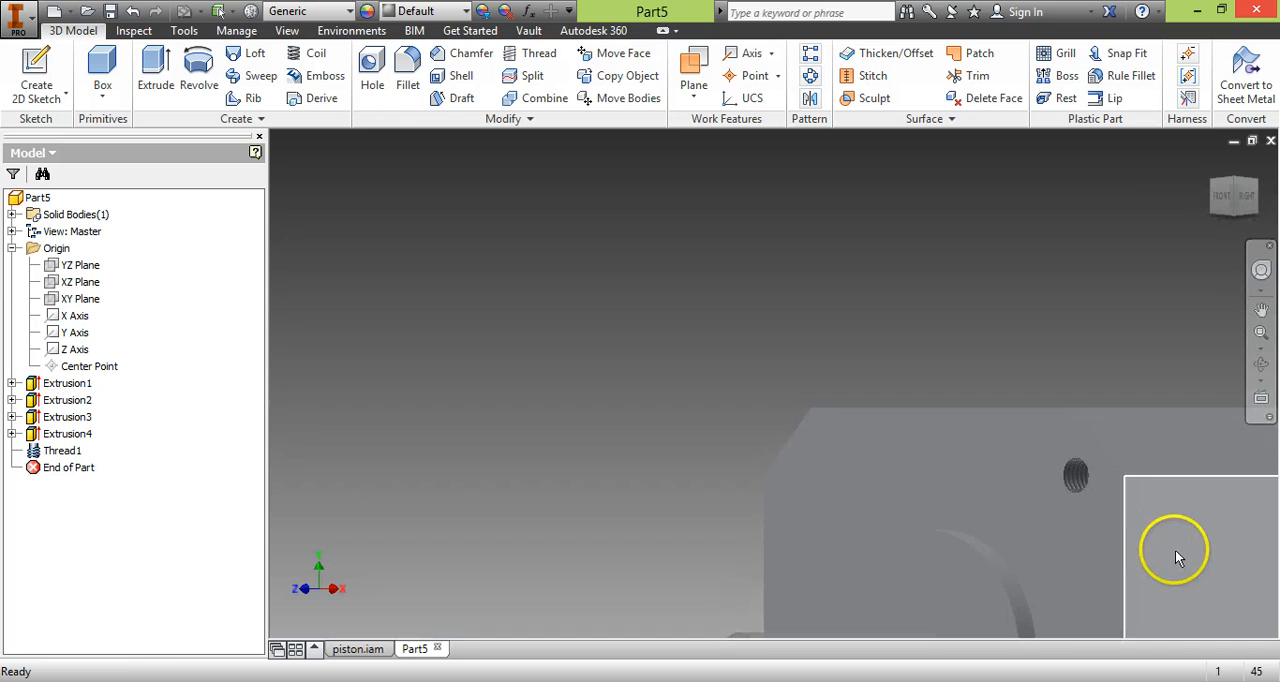
{"action": "middle_click_drag", "start_coordinate": [1172, 536], "coordinate": [971, 394]}
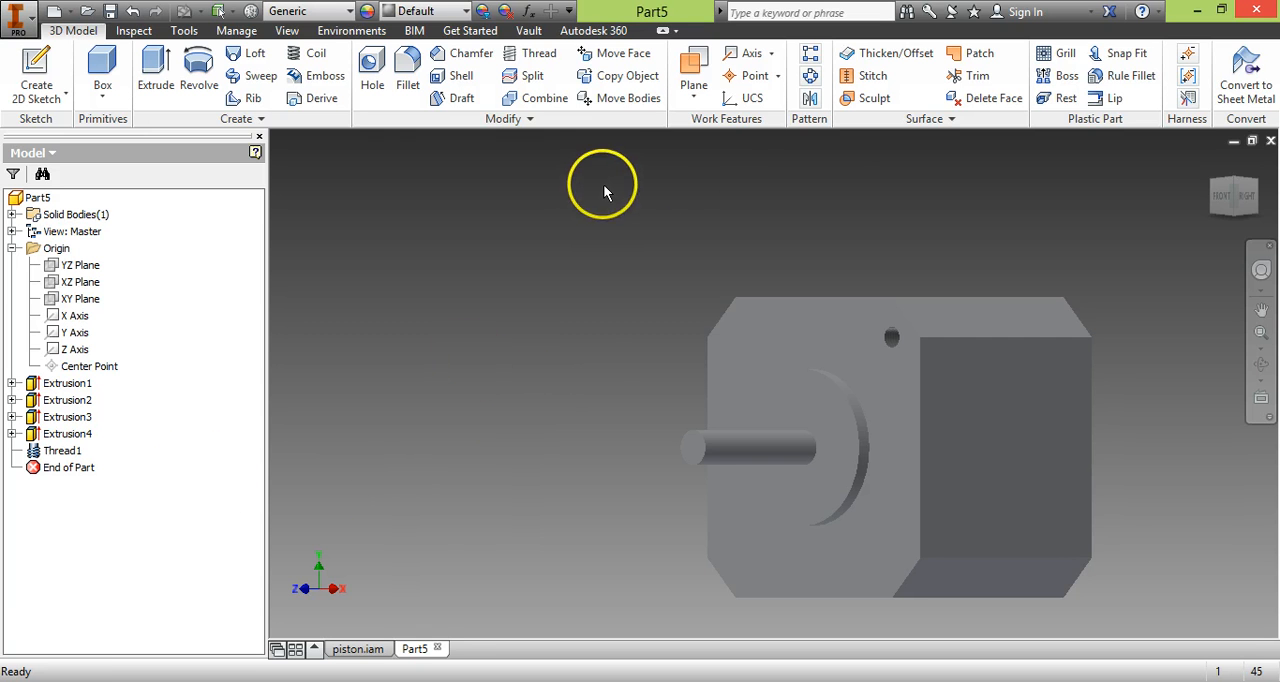
{"action": "left_click", "coordinate": [811, 85]}
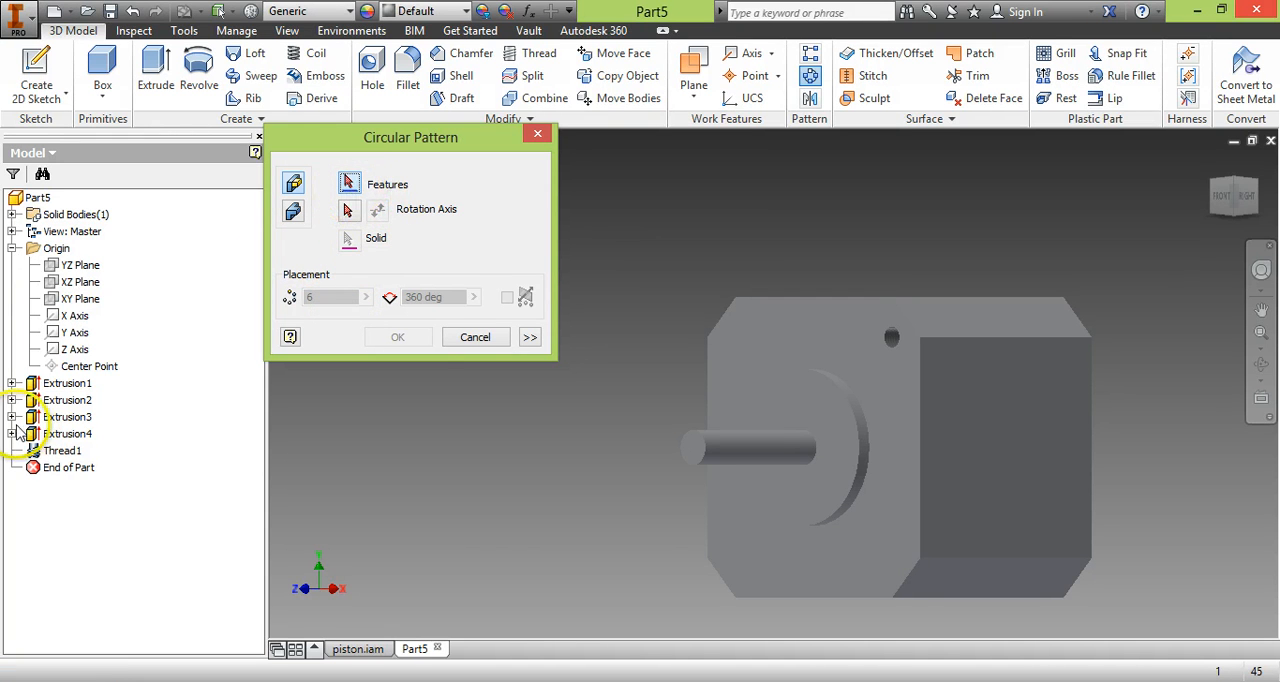
{"action": "left_click", "coordinate": [54, 430]}
{"action": "left_click", "coordinate": [36, 436]}
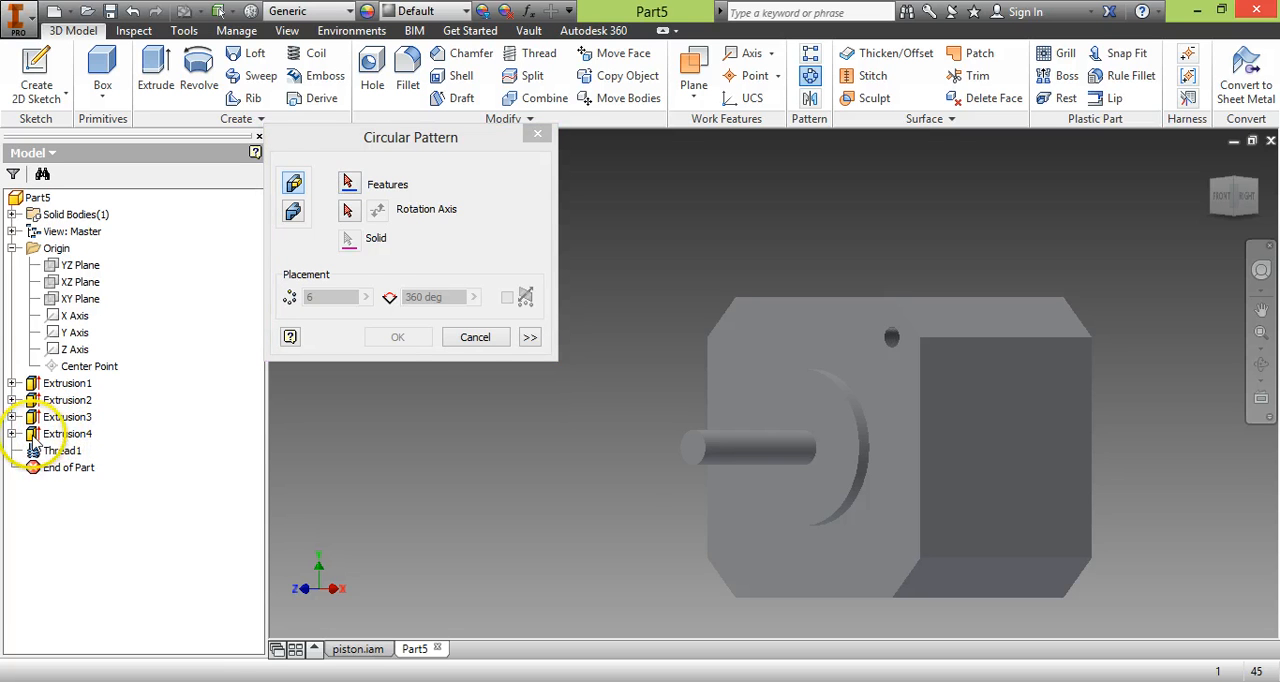
{"action": "left_click", "coordinate": [476, 338]}
Circular-pattern the hole cut and its thread around the Z axis with 4 instances over 360 degrees.
{"action": "left_click", "coordinate": [58, 452], "text": "ctrl"}
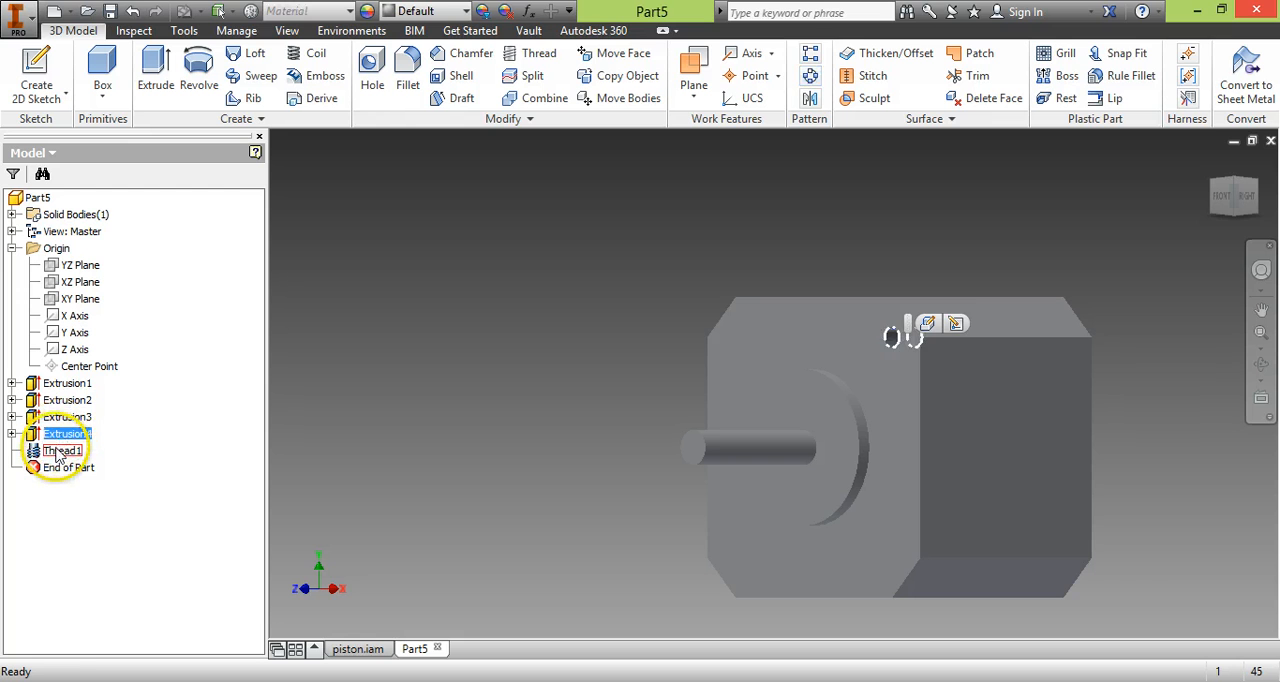
{"action": "left_click", "coordinate": [810, 76]}
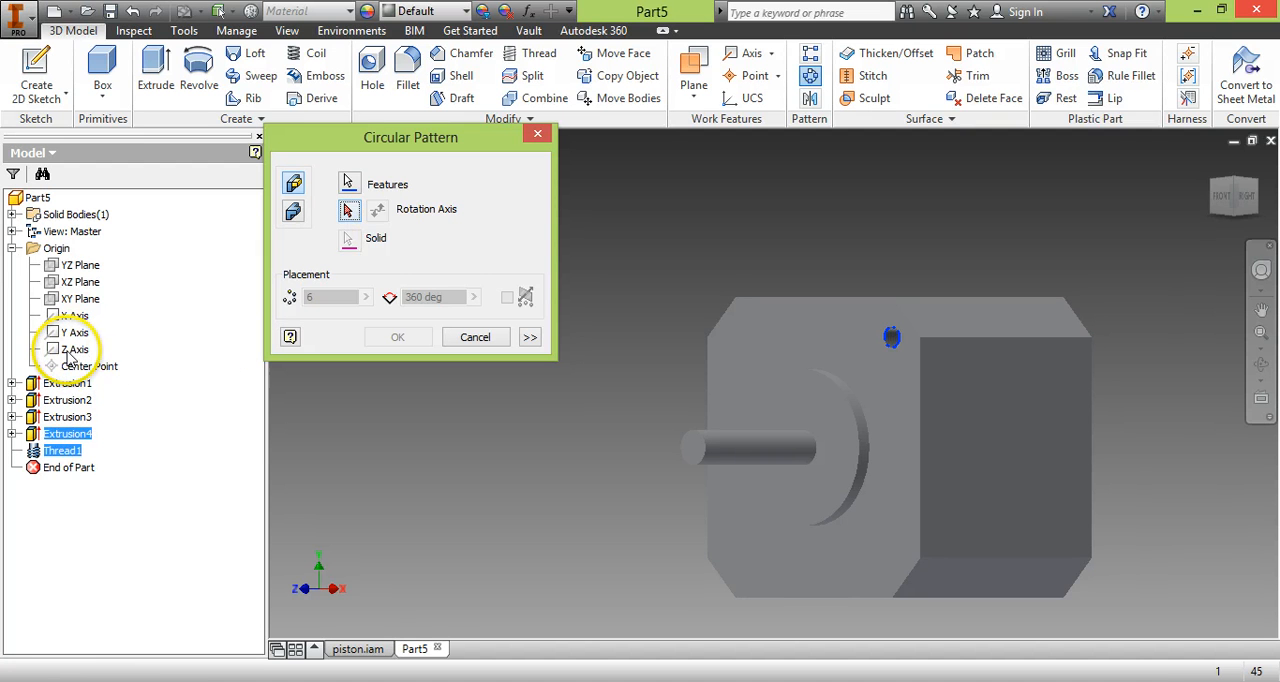
{"action": "left_click", "coordinate": [348, 209]}
{"action": "left_click", "coordinate": [70, 350]}
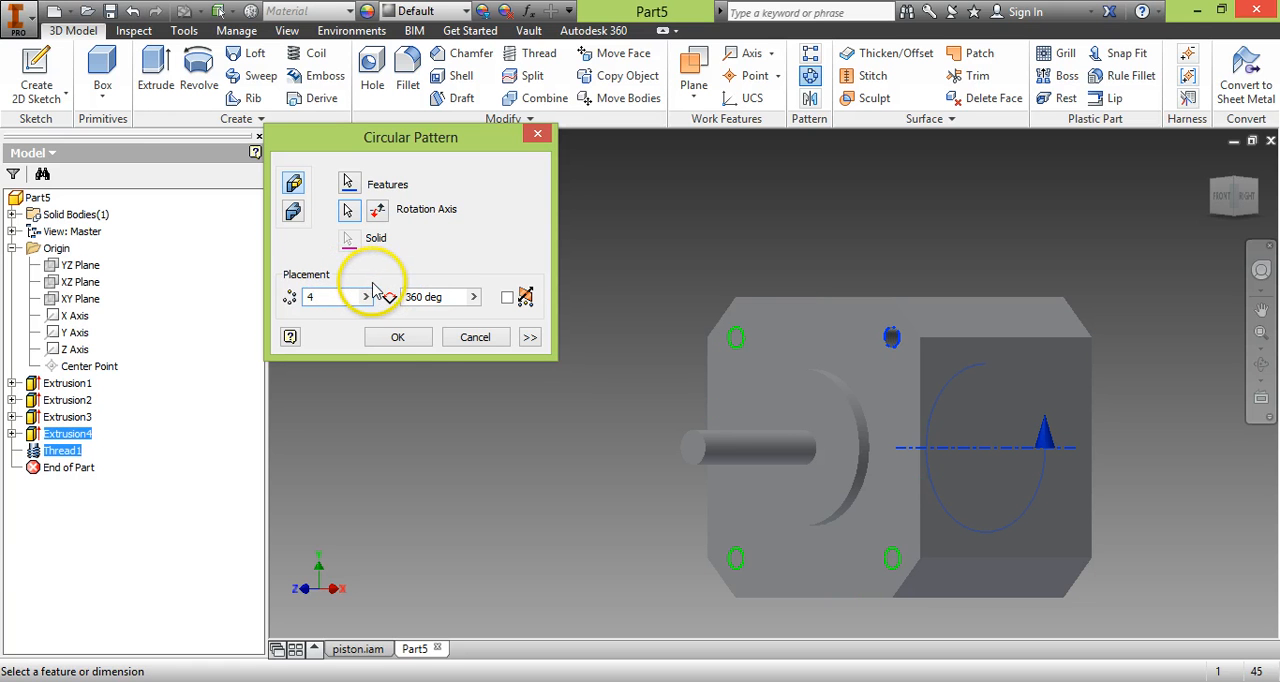
{"action": "left_click", "coordinate": [398, 337]}
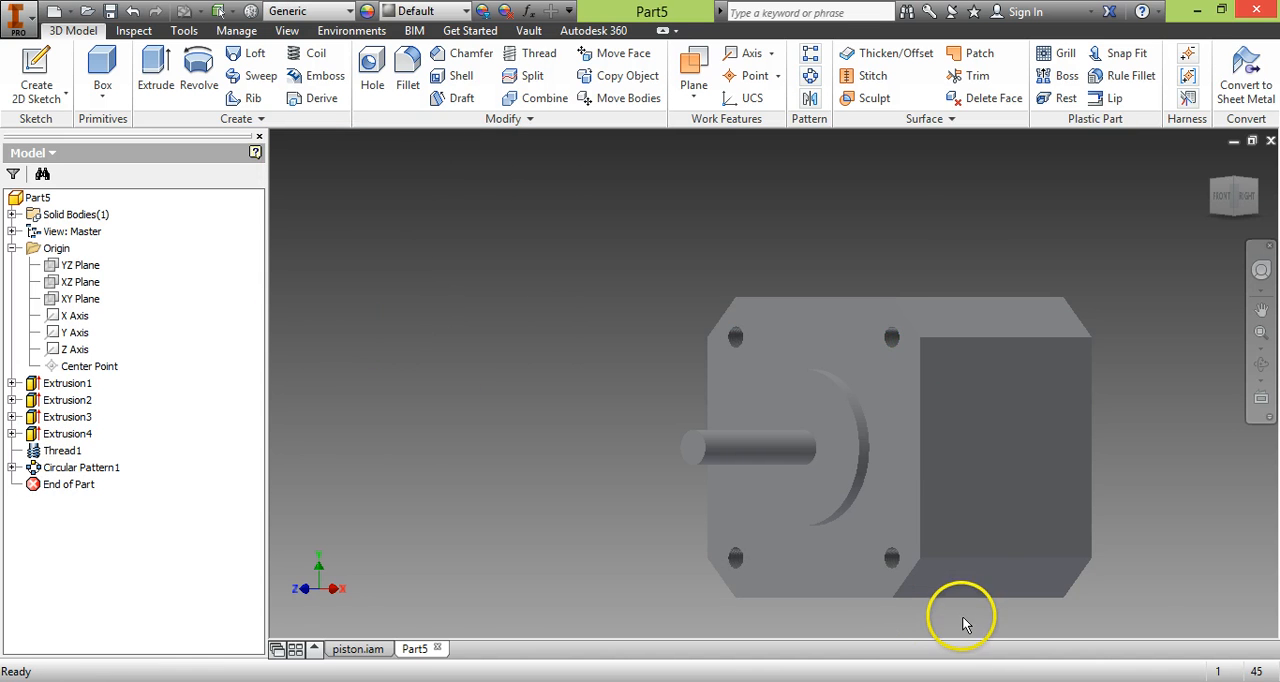
{"action": "scroll", "coordinate": [960, 618], "scroll_direction": "up", "scroll_amount": 3}
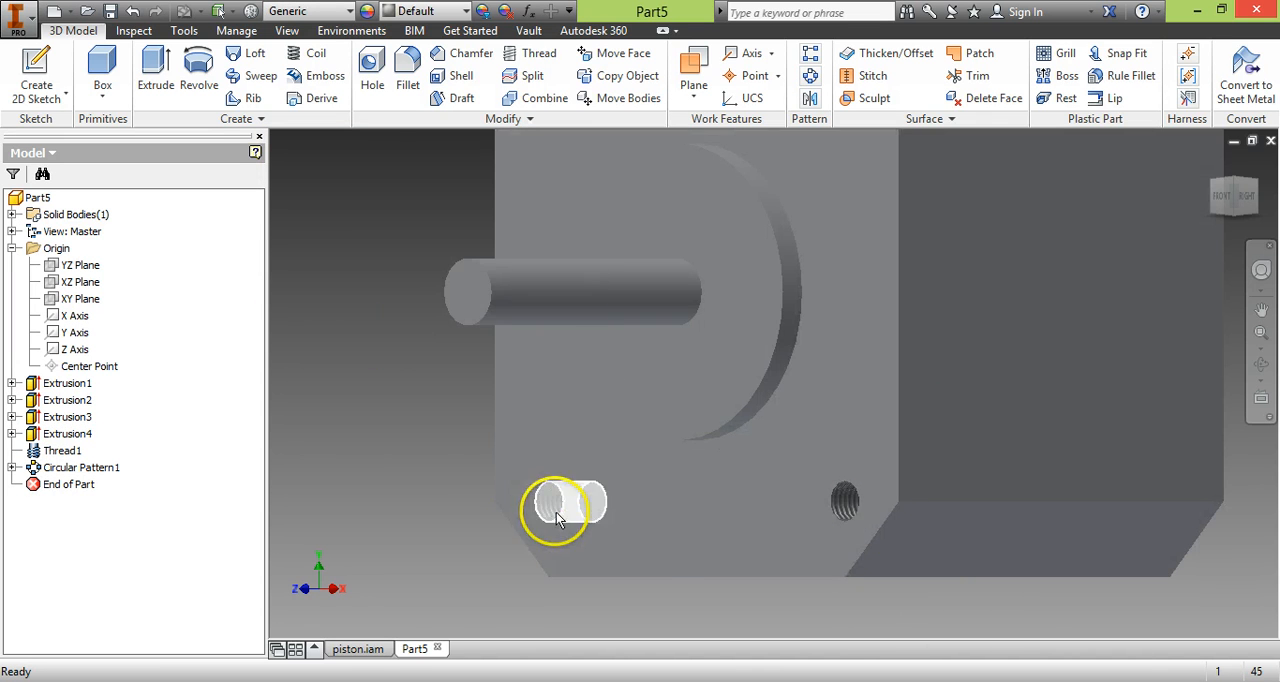
{"action": "scroll", "coordinate": [414, 332], "scroll_direction": "down", "scroll_amount": 3}
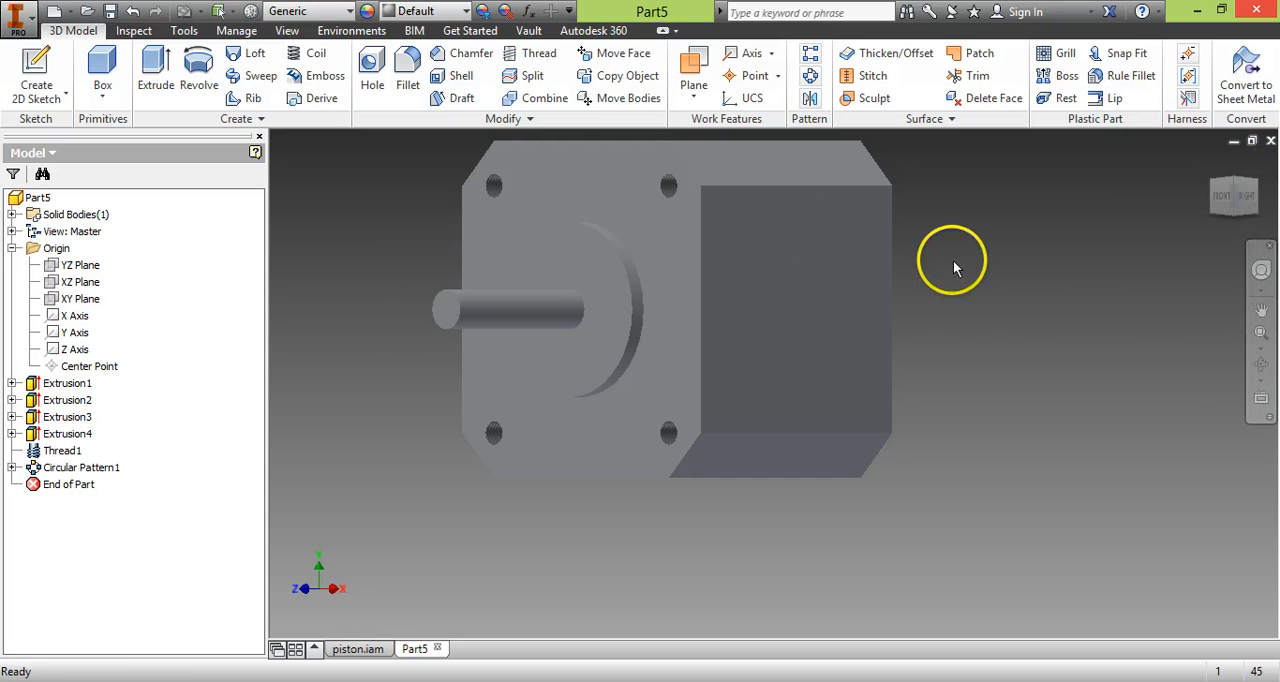
Start a 1 mm constant edge fillet, selecting all edges of the body's right side face and the upper-right bevel's front and rear edges.
{"action": "middle_click_drag", "start_coordinate": [968, 322], "coordinate": [991, 354]}
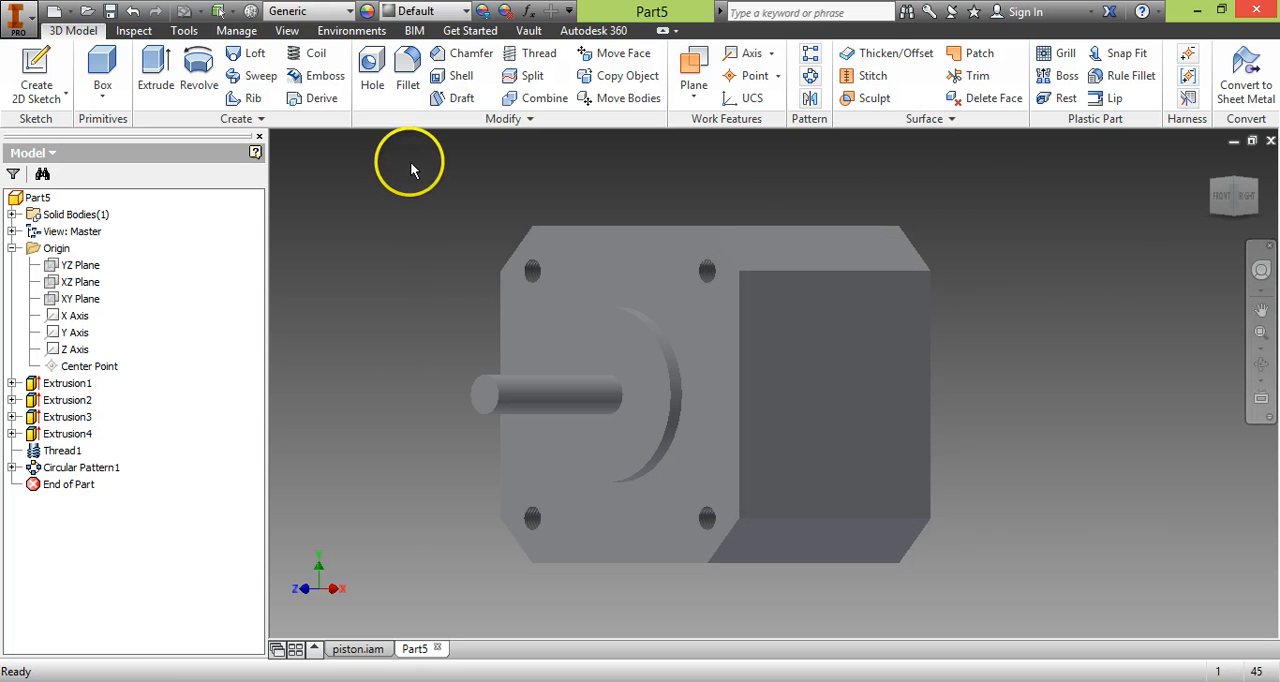
{"action": "left_click", "coordinate": [410, 78]}
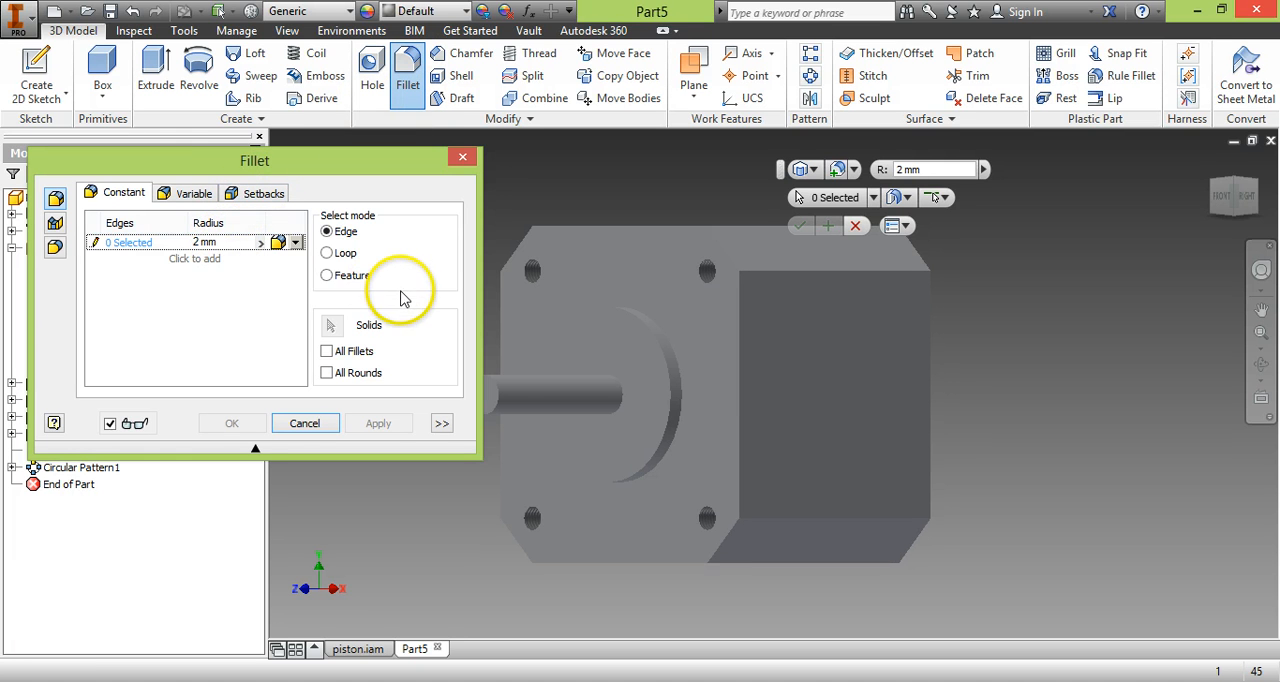
{"action": "left_click_drag", "start_coordinate": [348, 172], "coordinate": [396, 196]}
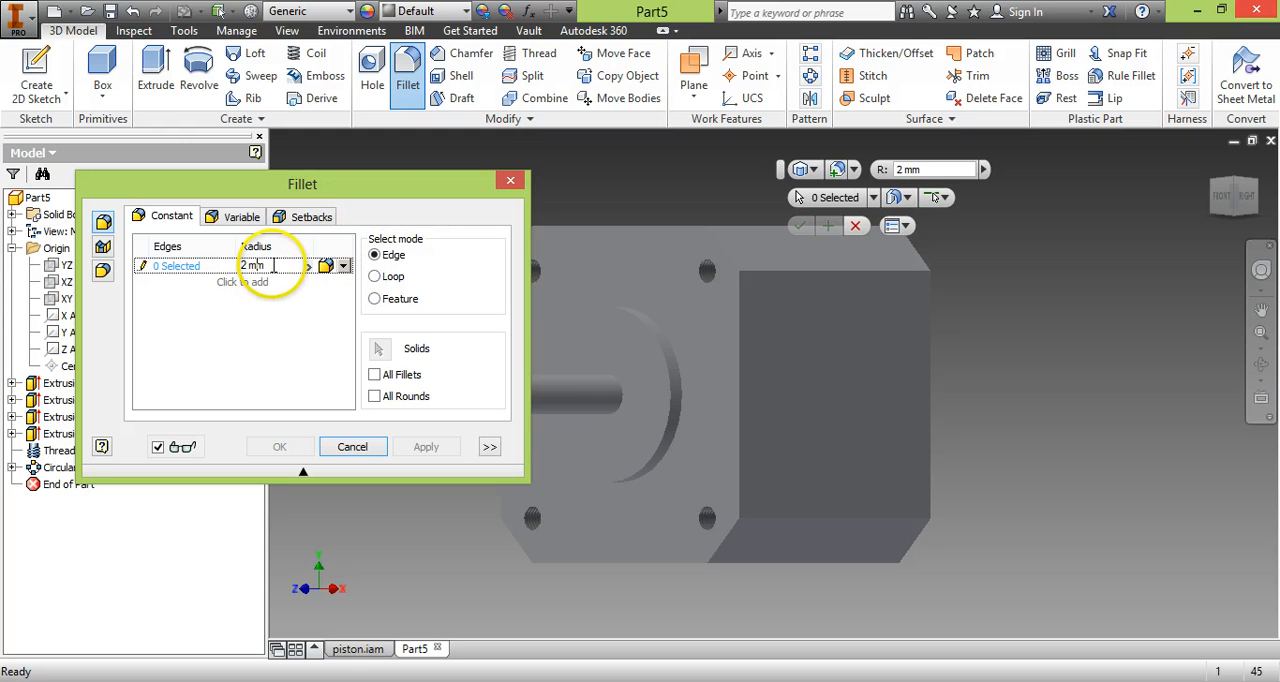
{"action": "left_click_drag", "start_coordinate": [273, 265], "coordinate": [208, 262]}
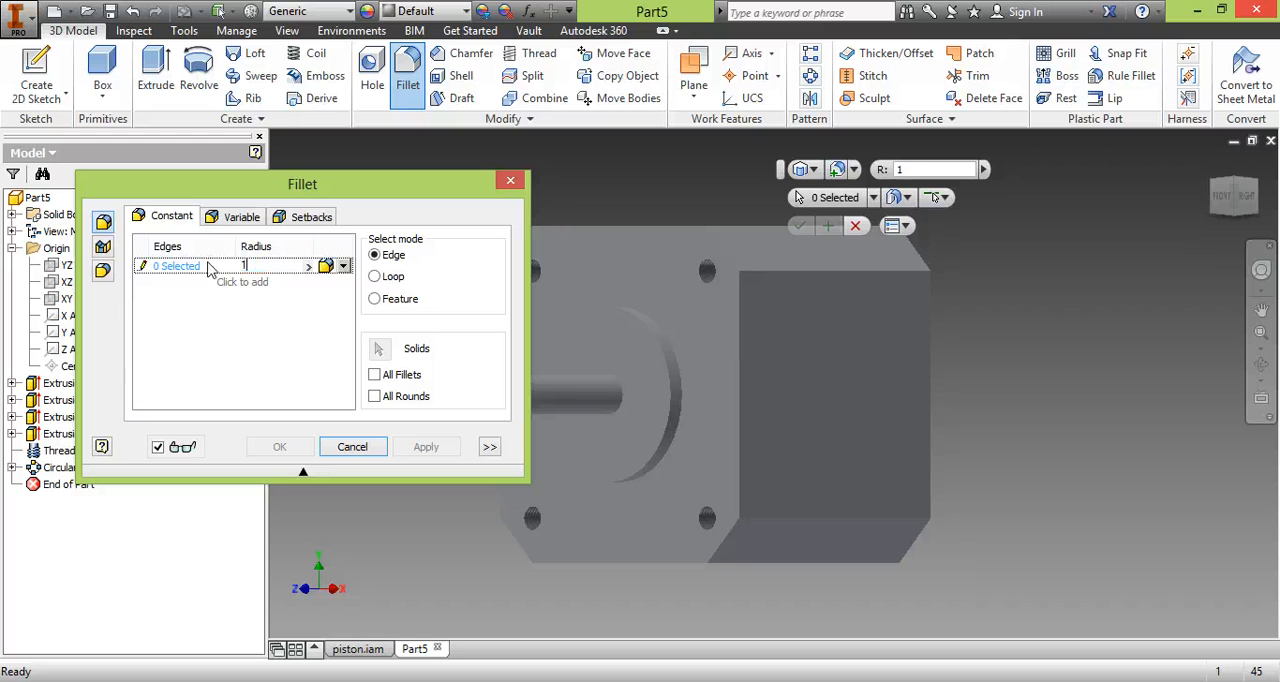
{"action": "left_click", "coordinate": [250, 360]}
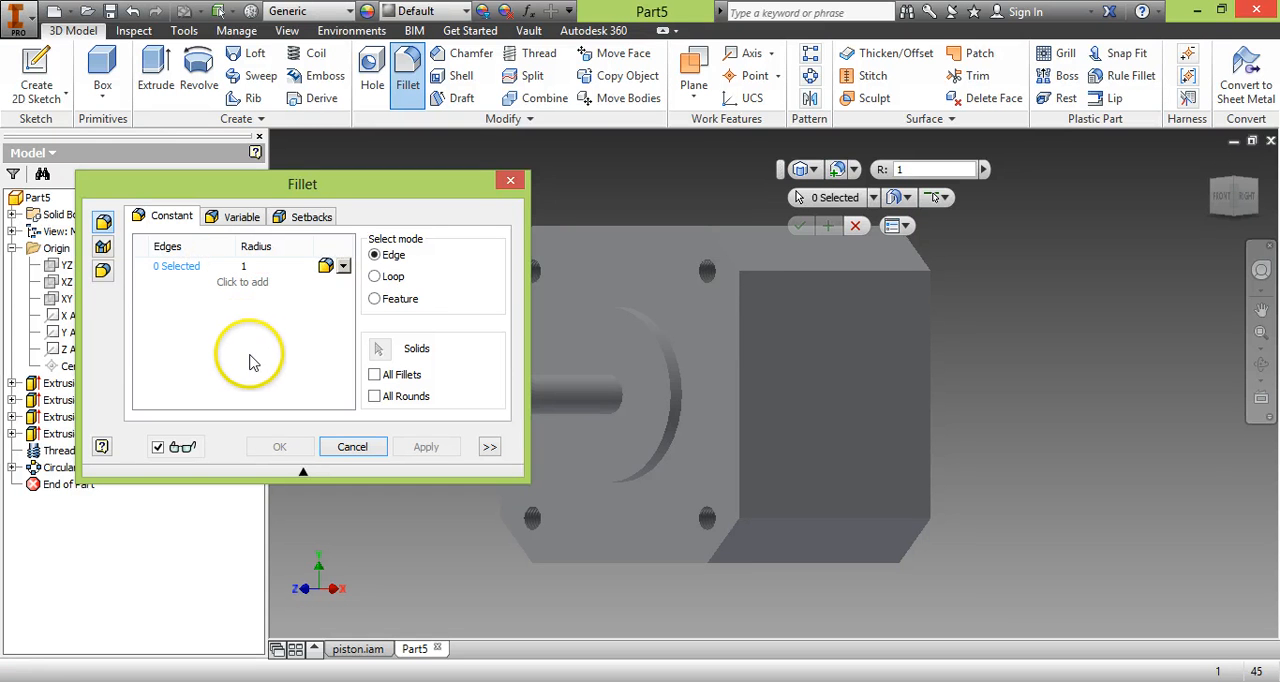
{"action": "left_click", "coordinate": [823, 272]}
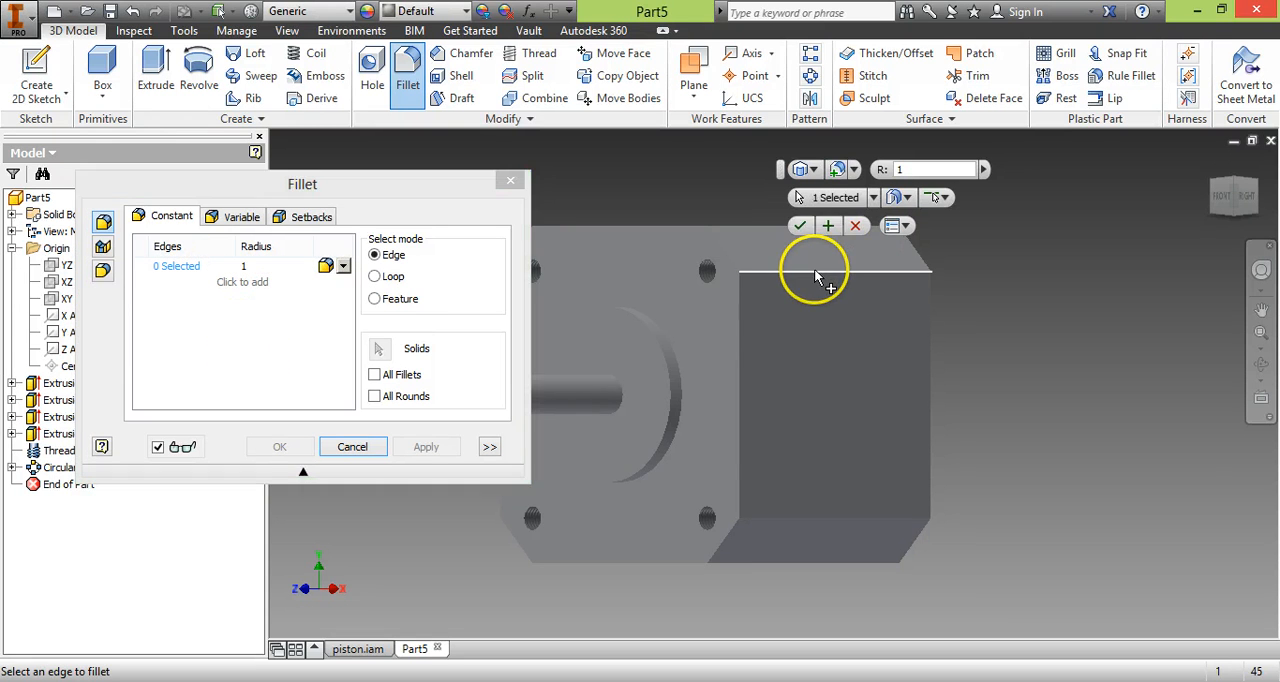
{"action": "left_click", "coordinate": [740, 288]}
{"action": "left_click", "coordinate": [728, 244]}
{"action": "left_click", "coordinate": [913, 248]}
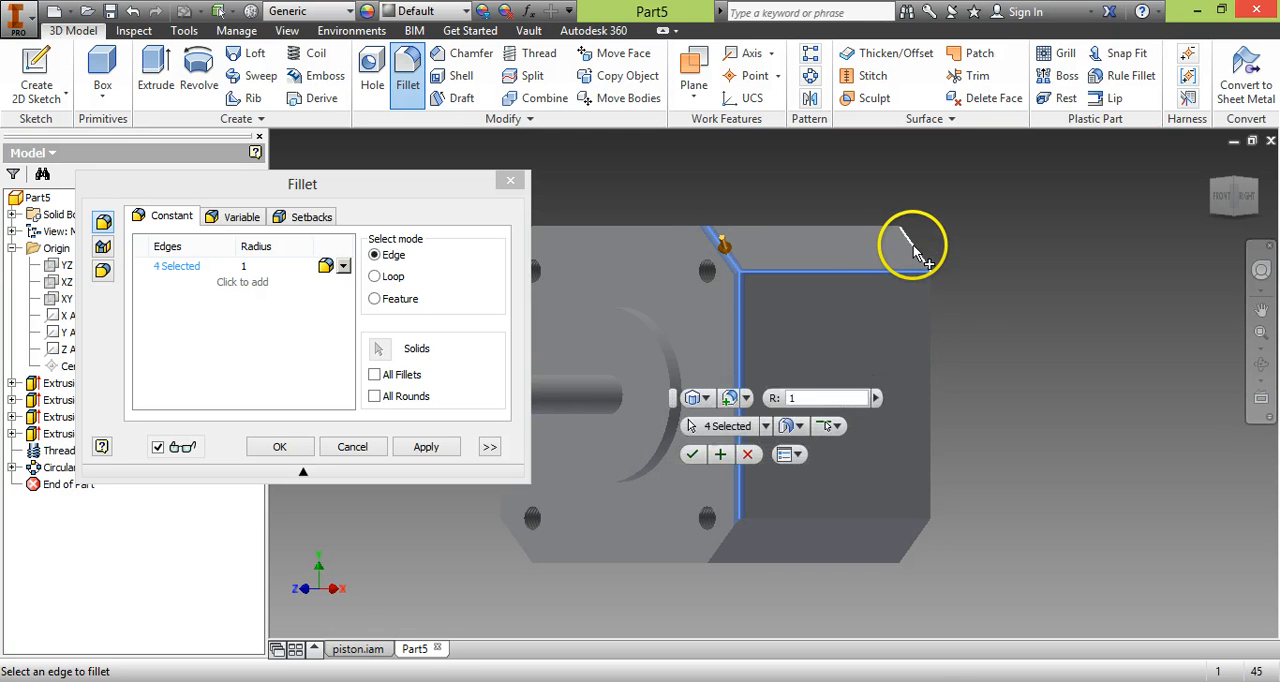
{"action": "left_click", "coordinate": [932, 340]}
{"action": "left_click", "coordinate": [829, 519]}
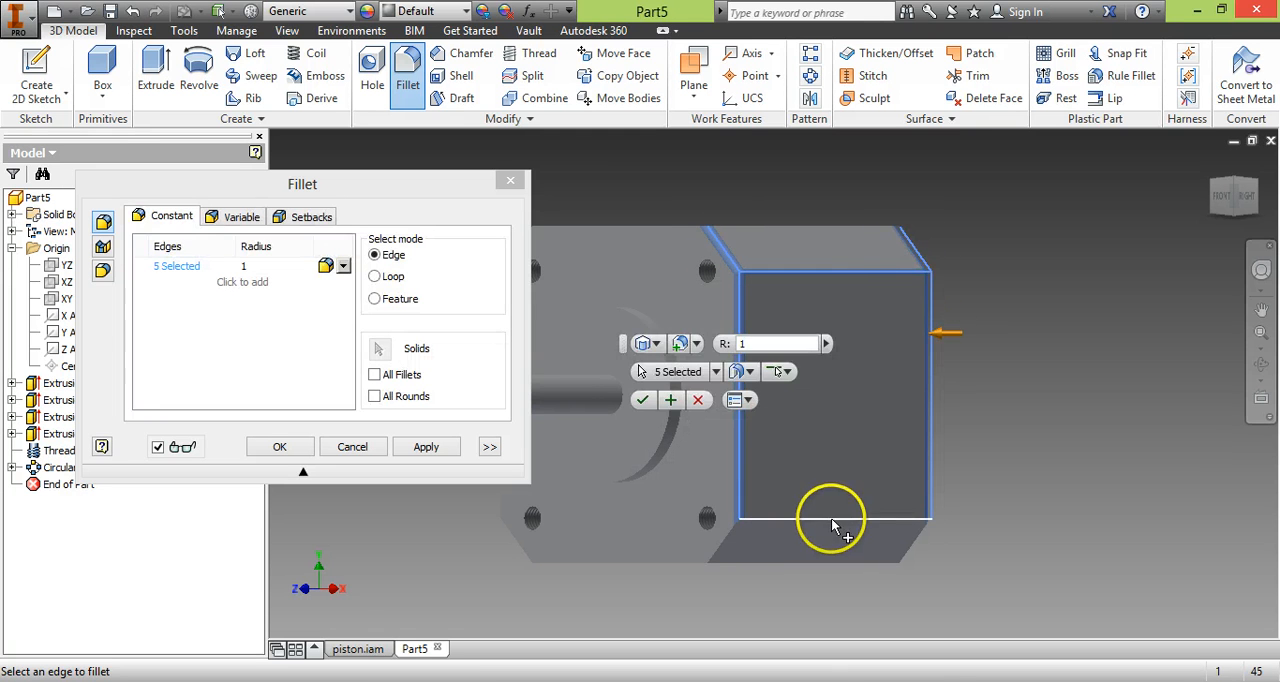
Add the remaining lower-right bevel edges, the bottom face's other edges, and the front face's lower-left bevel and left edges to the fillet selection.
{"action": "left_click", "coordinate": [722, 545]}
{"action": "left_click", "coordinate": [760, 560]}
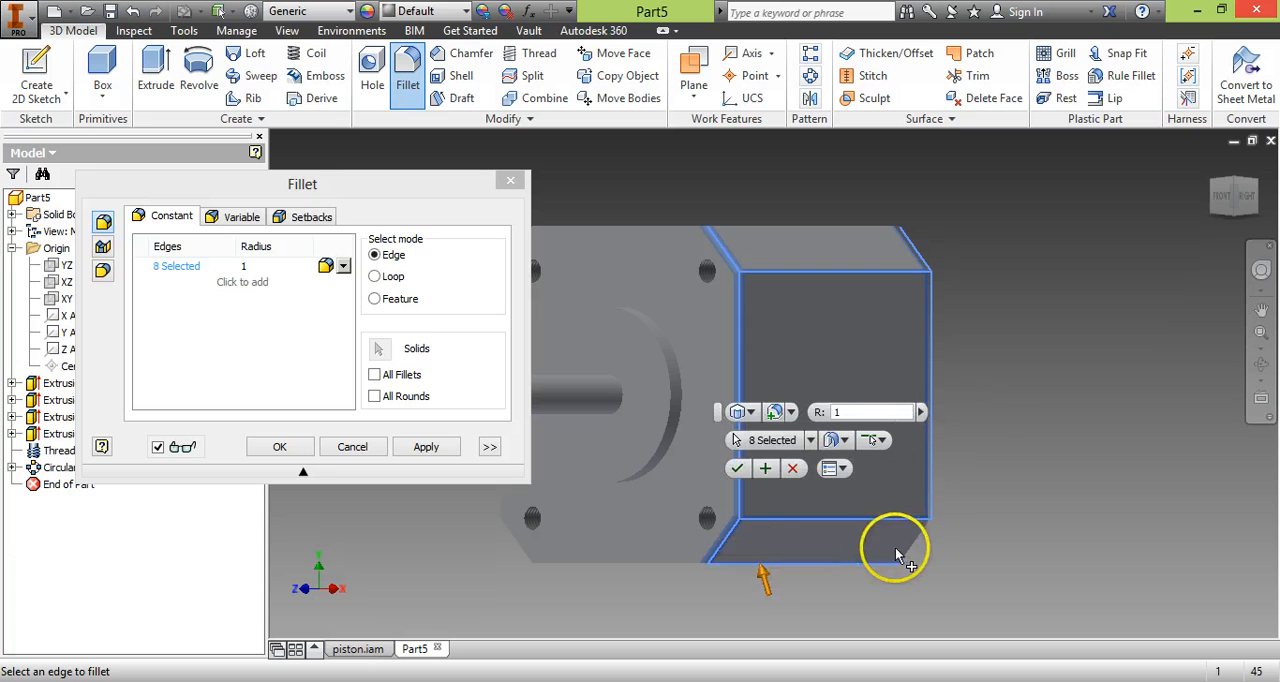
{"action": "left_click", "coordinate": [906, 548]}
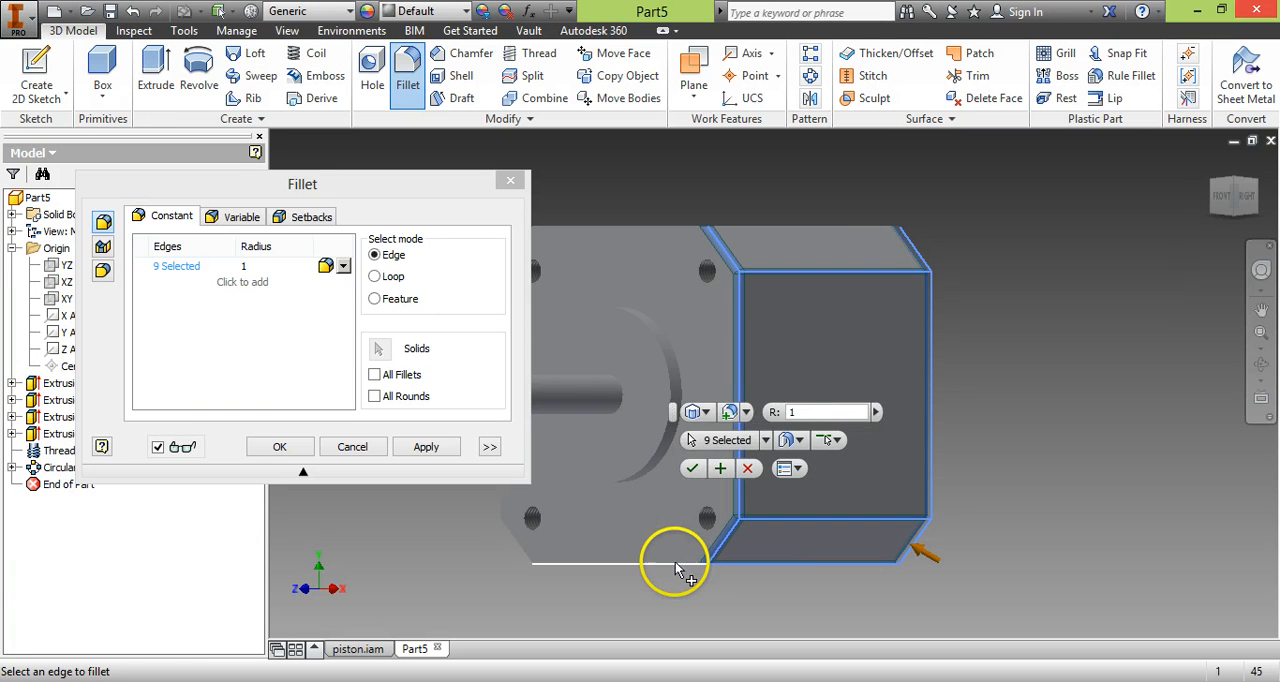
{"action": "left_click", "coordinate": [676, 566]}
{"action": "left_click", "coordinate": [1238, 220]}
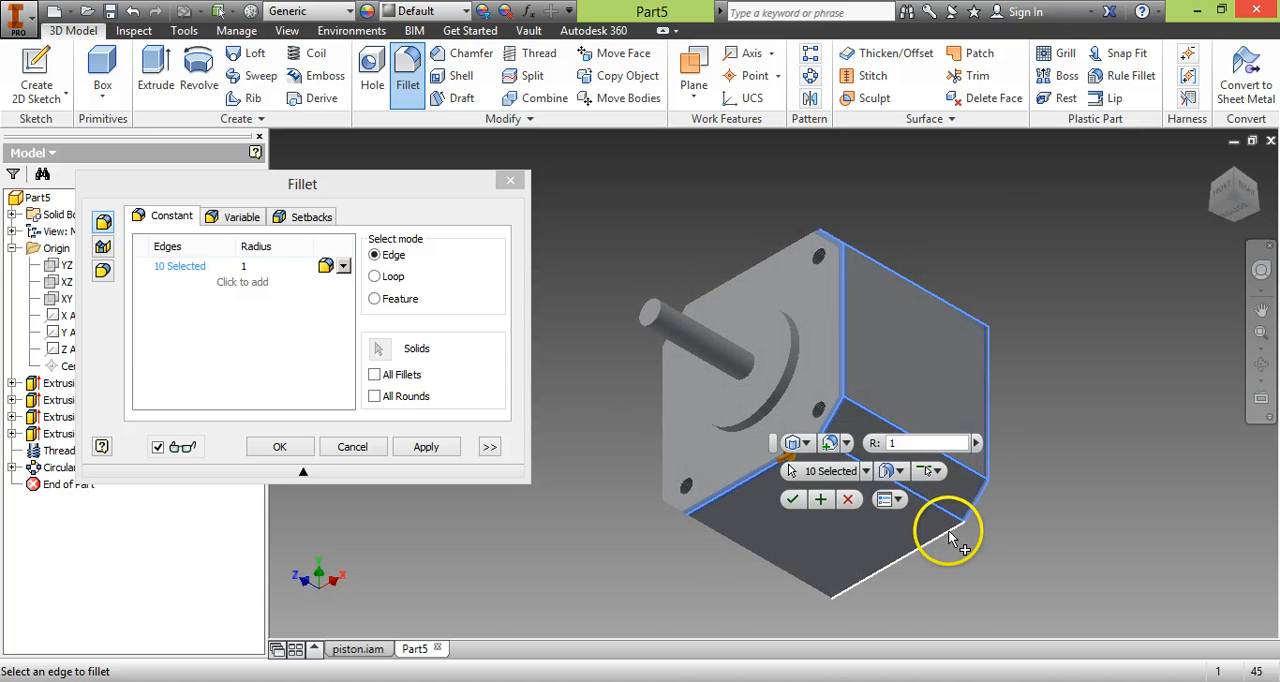
{"action": "left_click", "coordinate": [953, 523]}
{"action": "left_click", "coordinate": [674, 512]}
{"action": "left_click", "coordinate": [676, 516]}
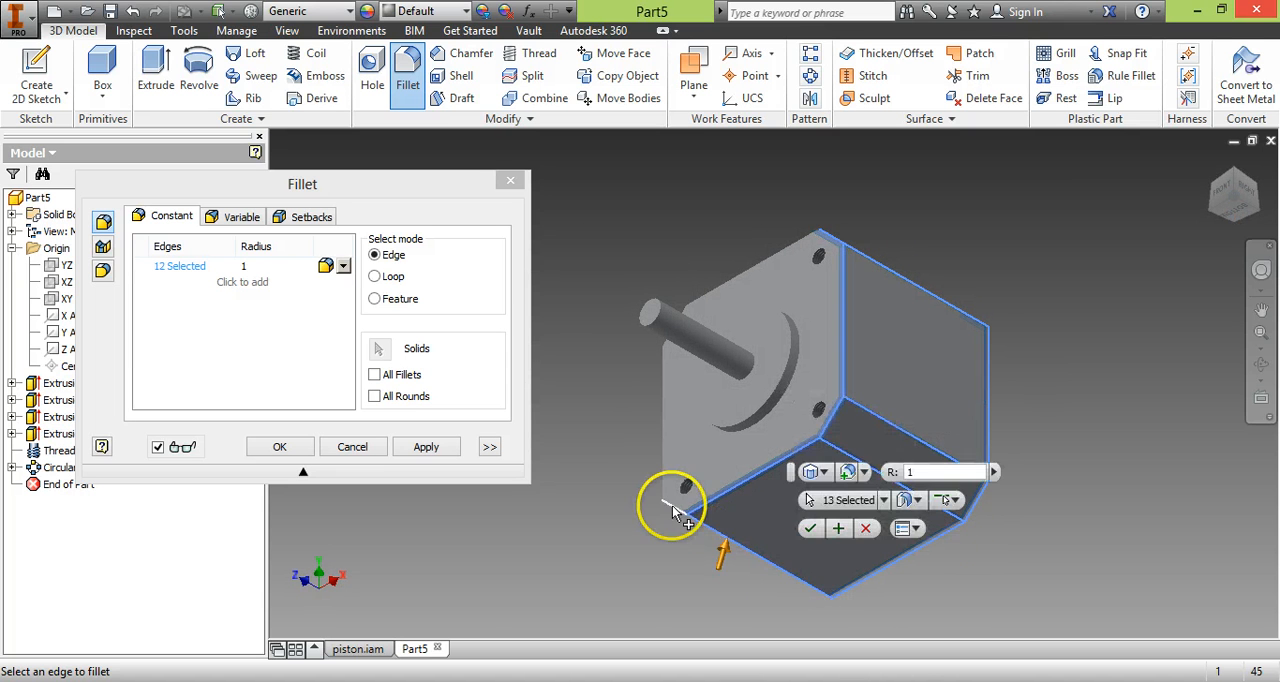
{"action": "left_click", "coordinate": [665, 490]}
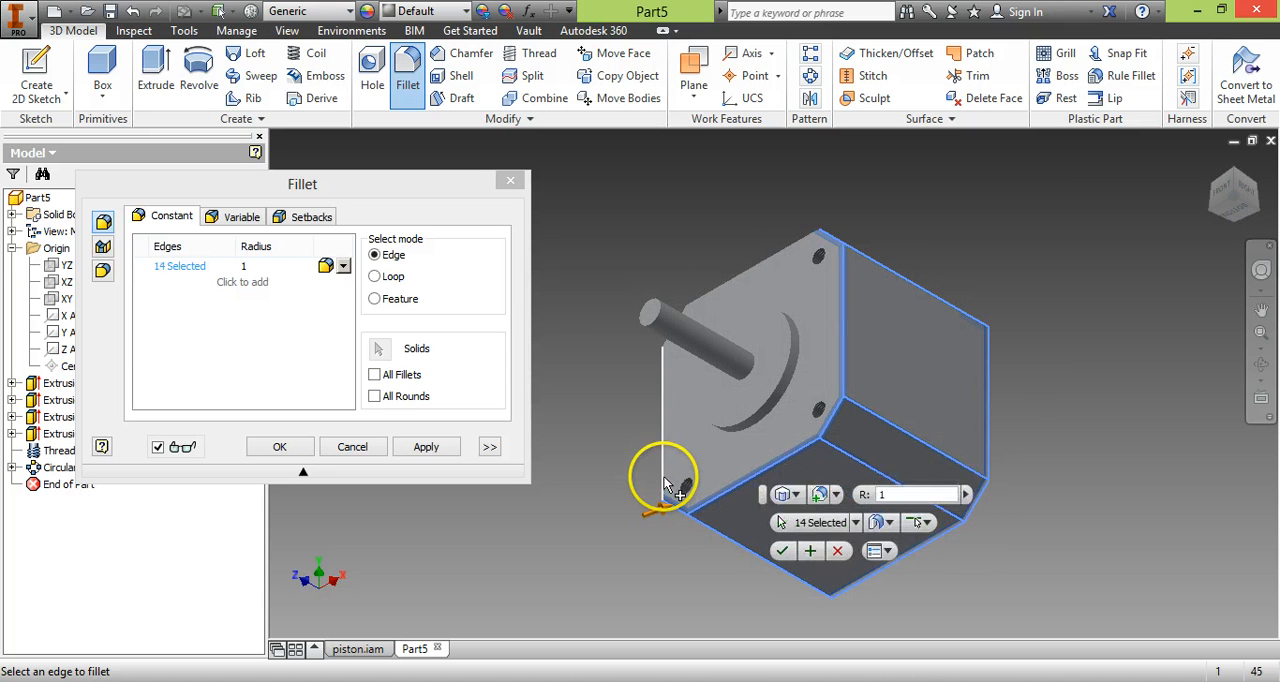
Add the left side face's remaining edges, the lower-left bevel's rear edge, and the front face's upper-left bevel and top edges to the fillet selection.
{"action": "left_click", "coordinate": [1212, 215]}
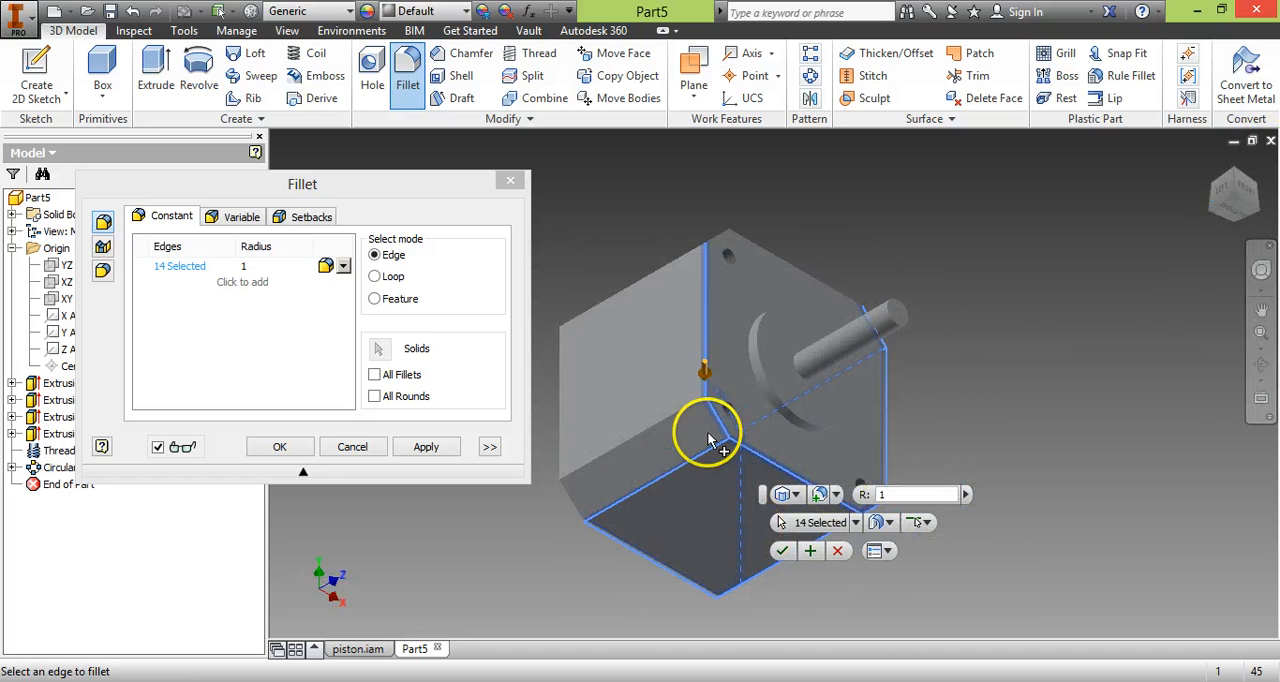
{"action": "left_click", "coordinate": [697, 410]}
{"action": "left_click", "coordinate": [571, 505]}
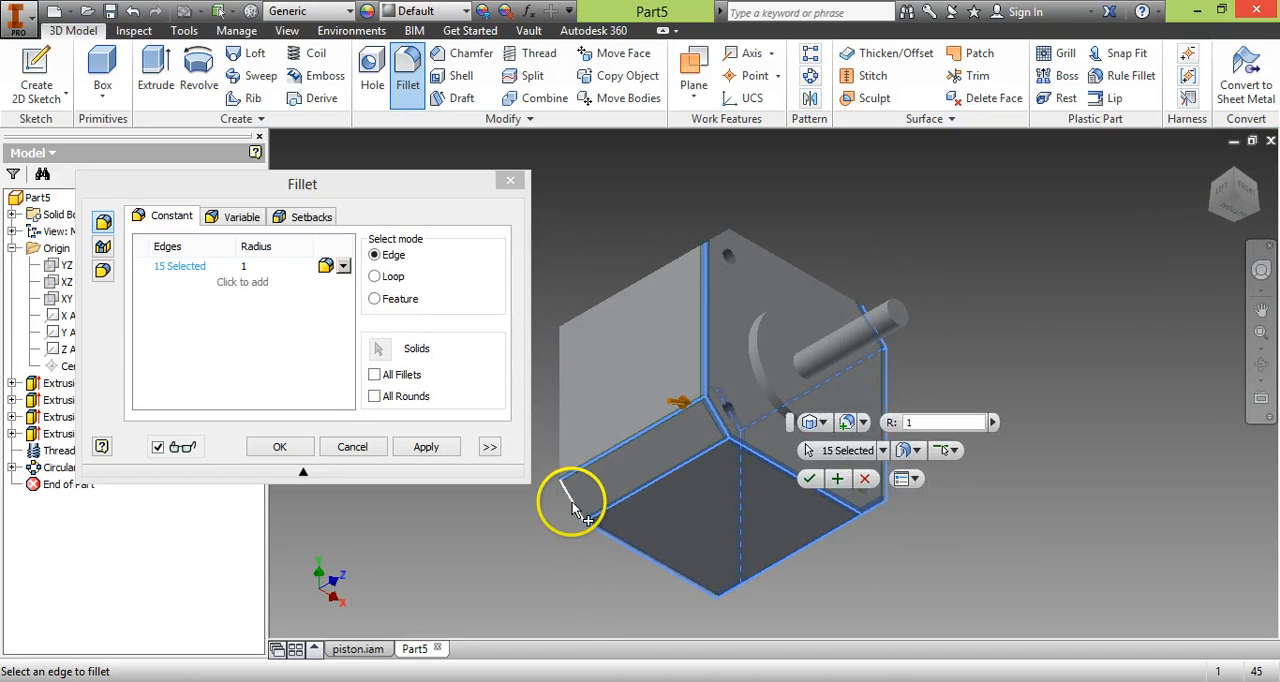
{"action": "left_click", "coordinate": [561, 422]}
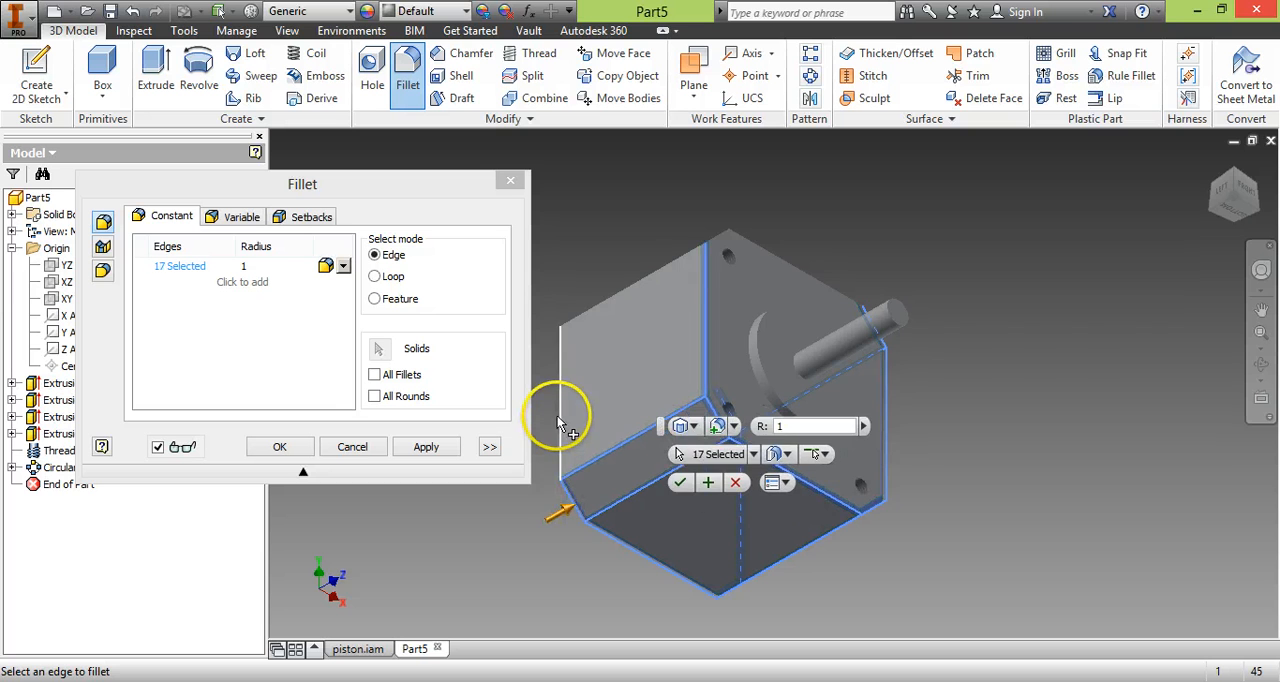
{"action": "left_click", "coordinate": [698, 250]}
{"action": "left_click", "coordinate": [718, 245]}
{"action": "left_click", "coordinate": [757, 251]}
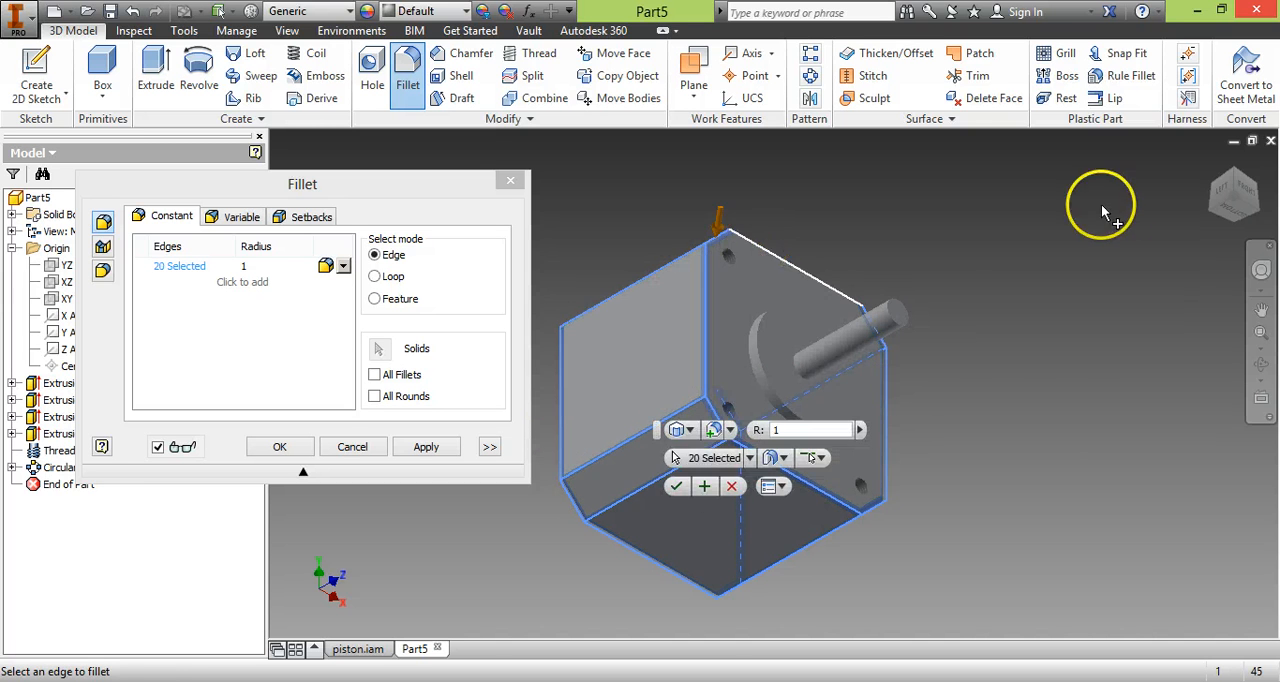
Add the top face's remaining edges and the upper-left bevel's rear edge, and apply the 1 mm fillet to the body.
{"action": "left_click", "coordinate": [1233, 195]}
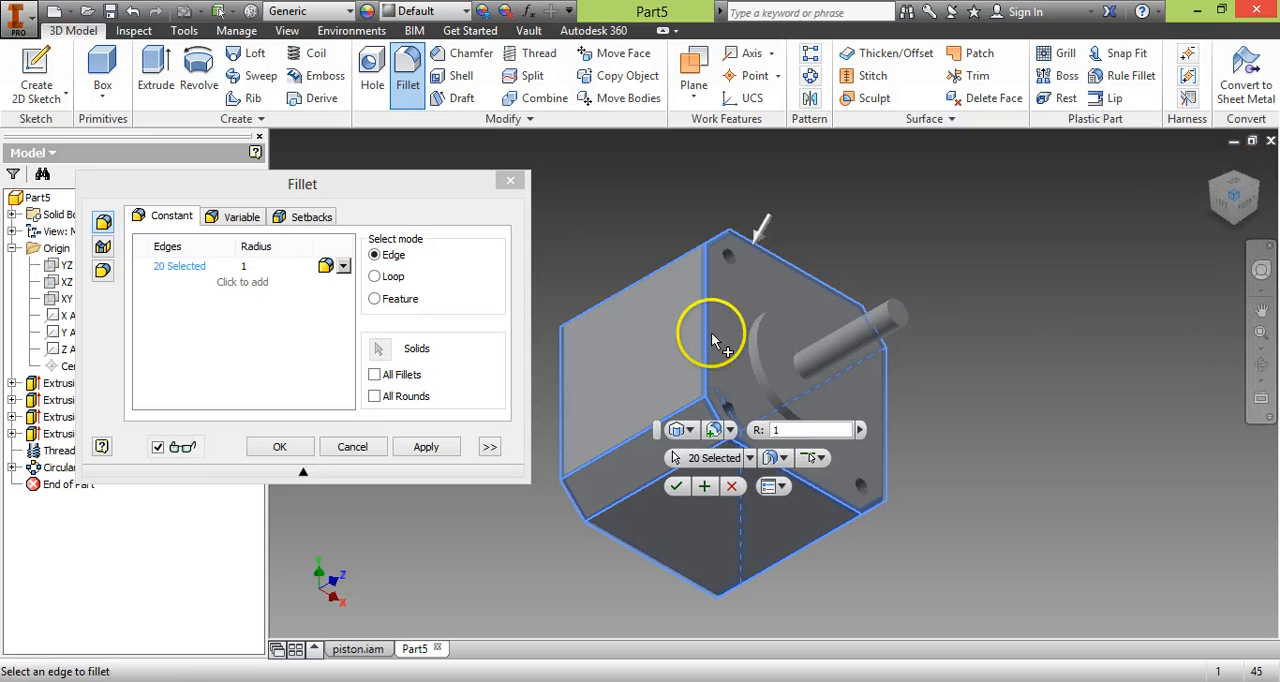
{"action": "left_click", "coordinate": [641, 281]}
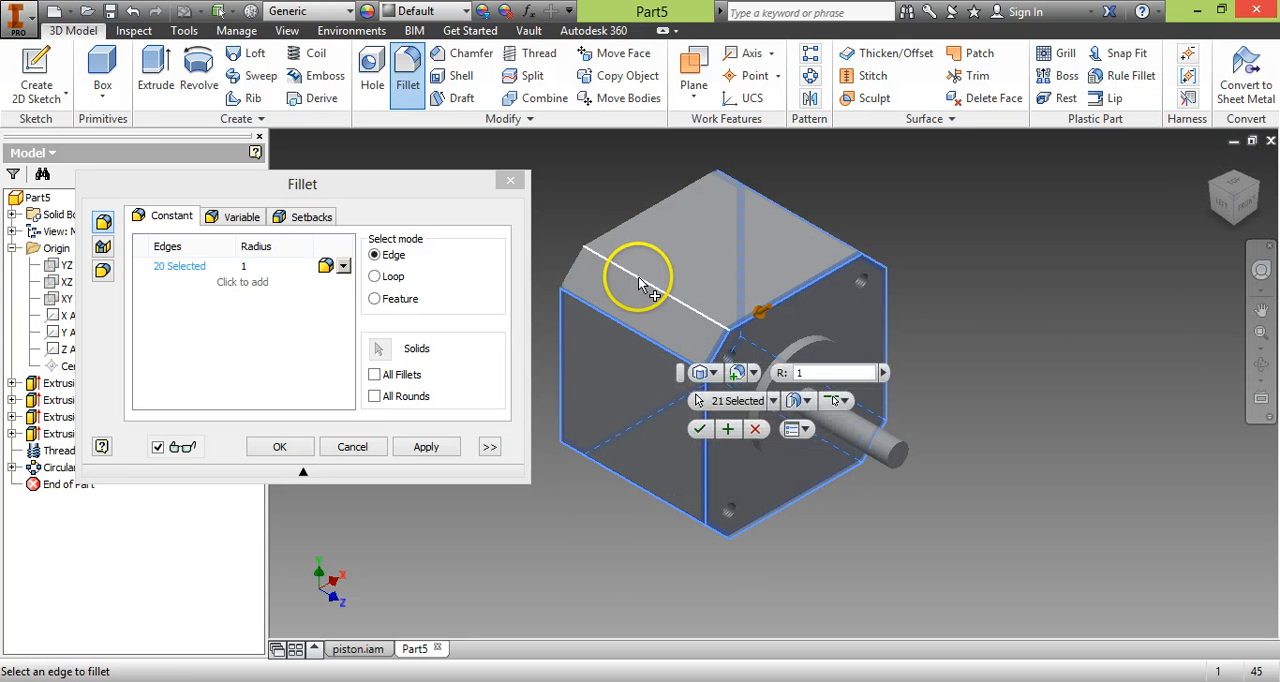
{"action": "left_click", "coordinate": [575, 262]}
{"action": "left_click", "coordinate": [623, 223]}
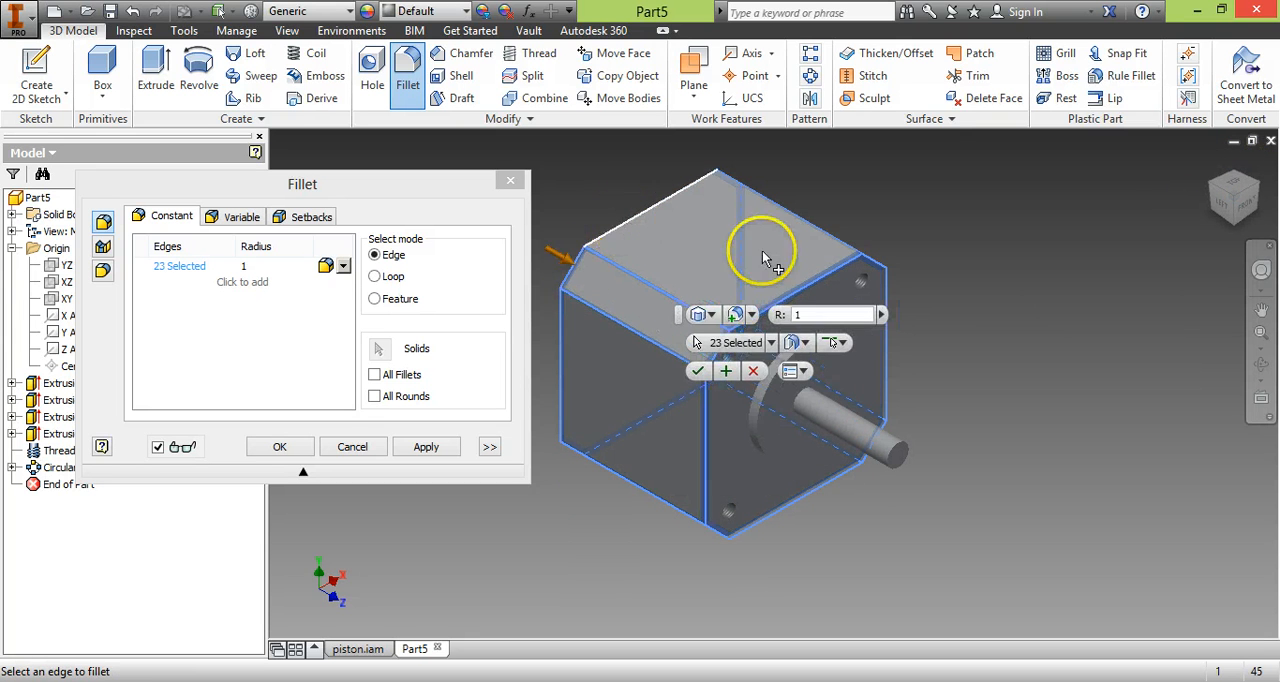
{"action": "left_click", "coordinate": [1250, 188]}
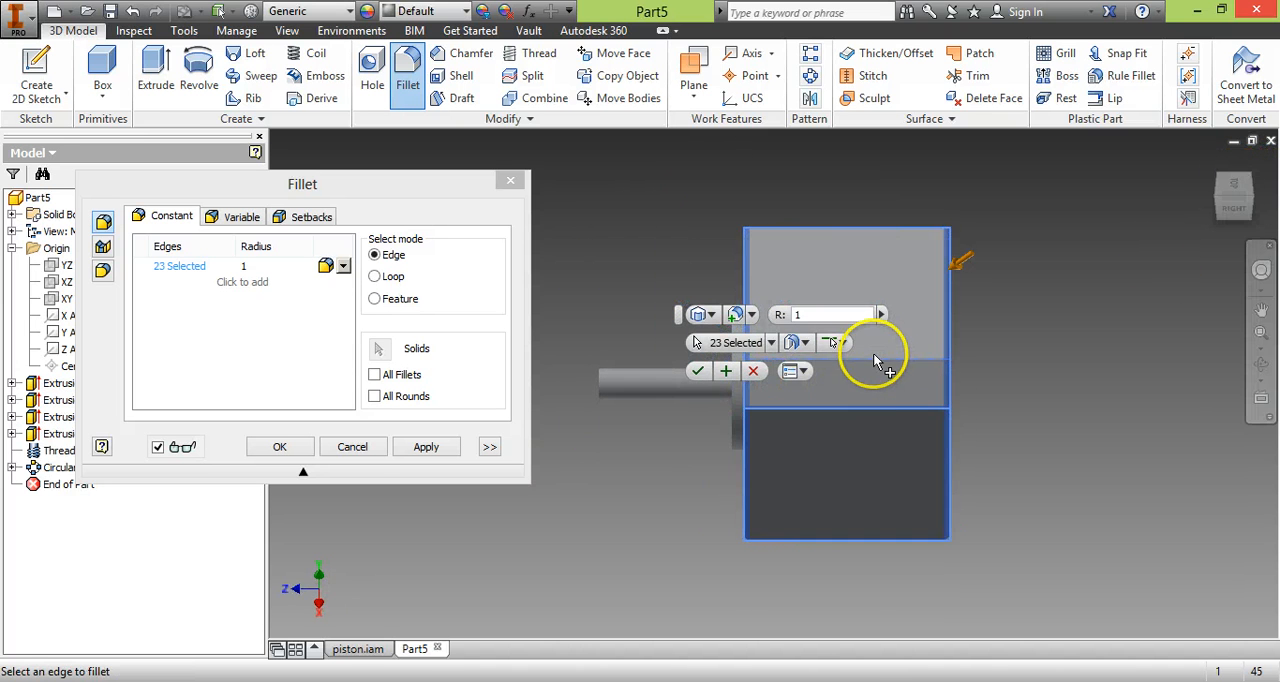
{"action": "left_click", "coordinate": [872, 357]}
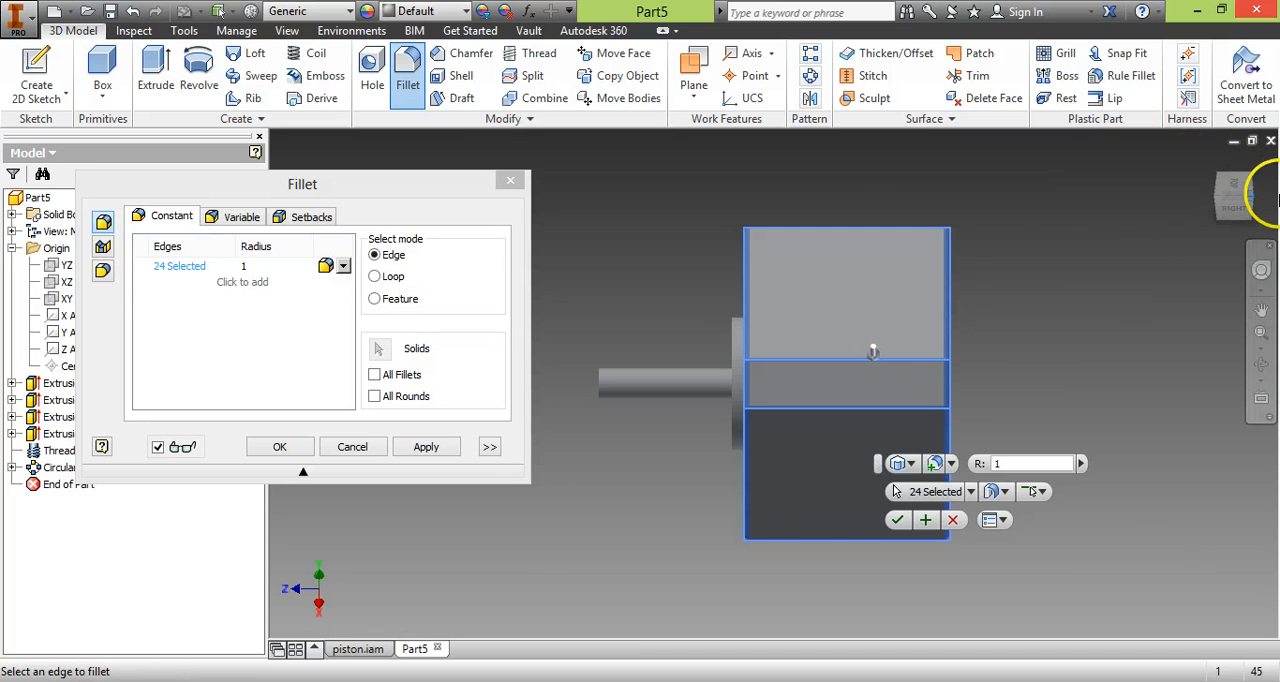
{"action": "left_click", "coordinate": [1220, 176]}
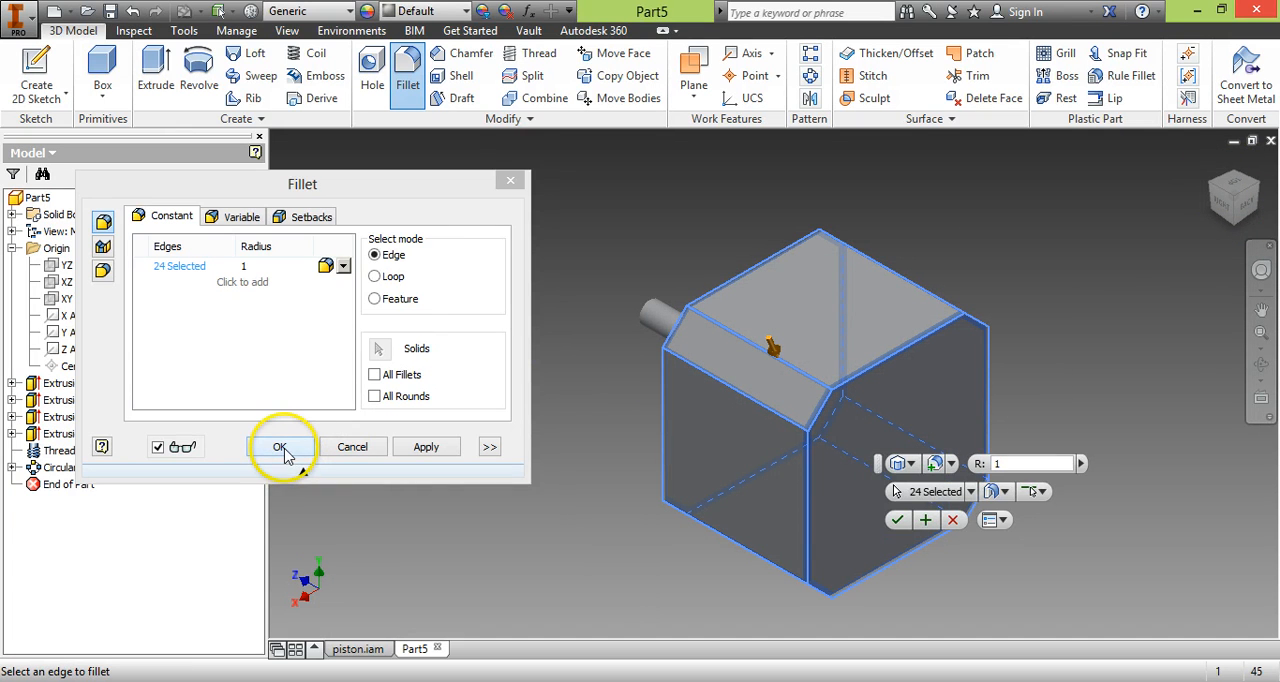
{"action": "left_click", "coordinate": [280, 447]}
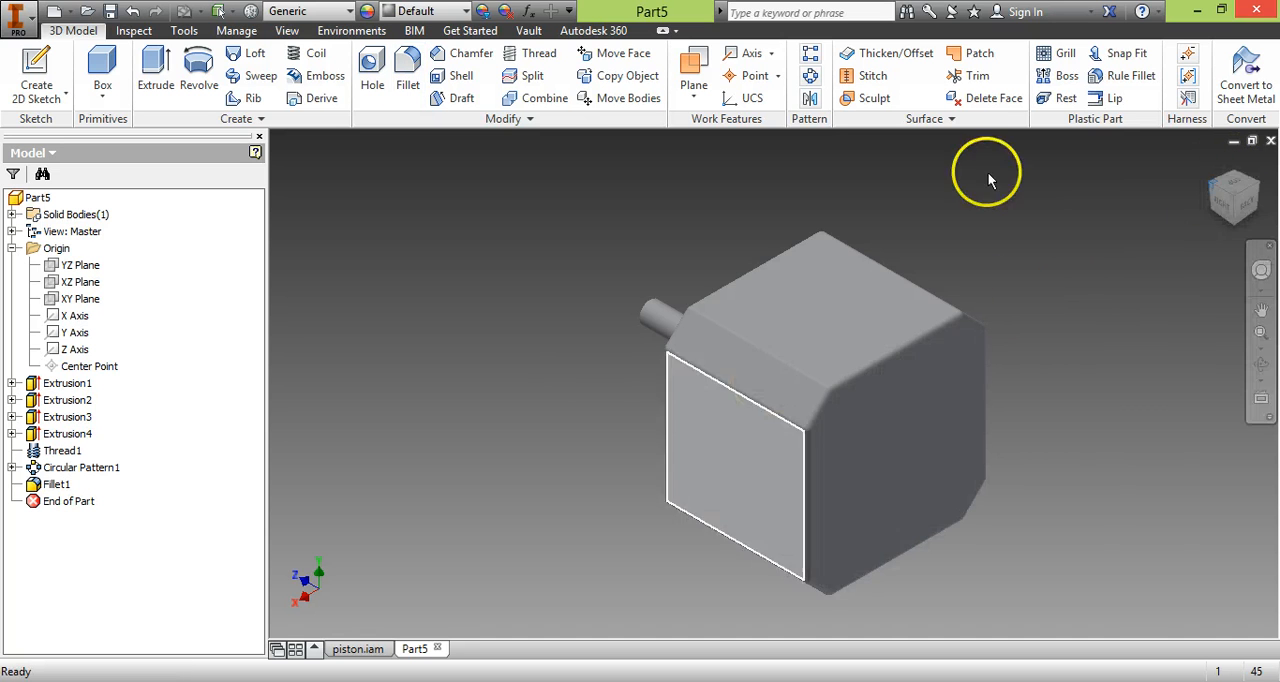
{"action": "key", "text": "F6"}
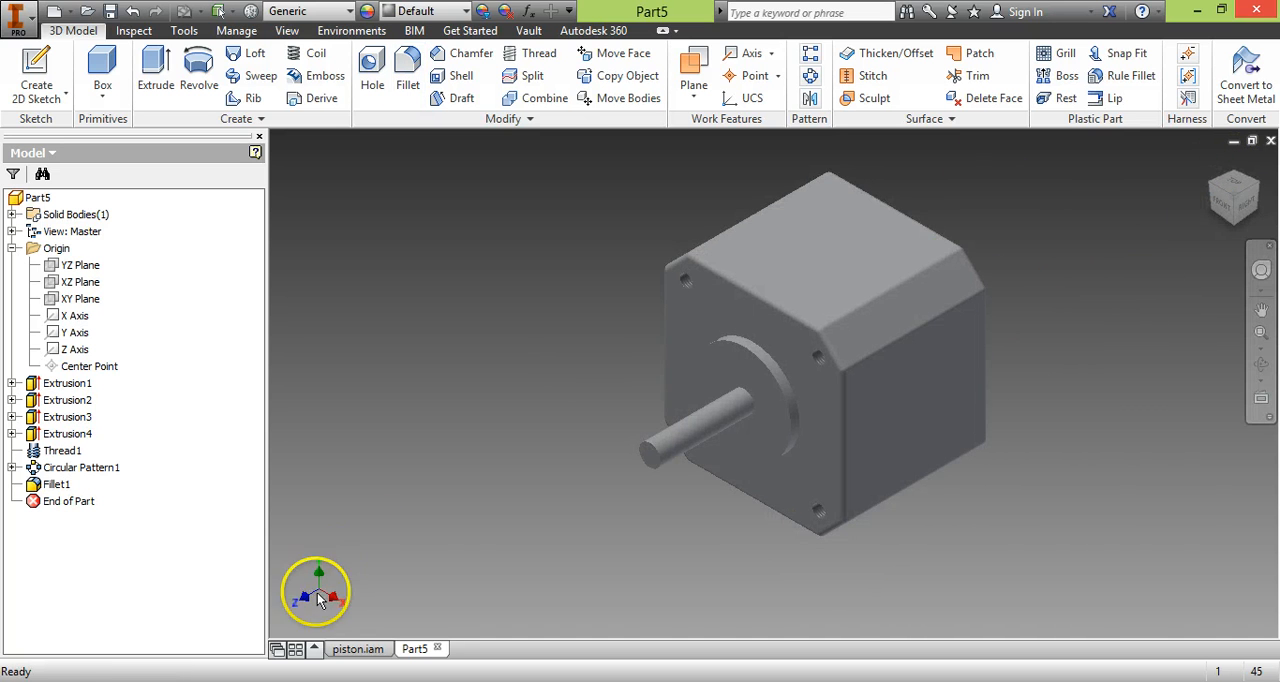
Check the shaft end in the motor's PDF drawing, return to the Inventor part and chamfer the shaft's free end edge by 0.75 mm.
{"action": "key", "text": "alt+Tab"}
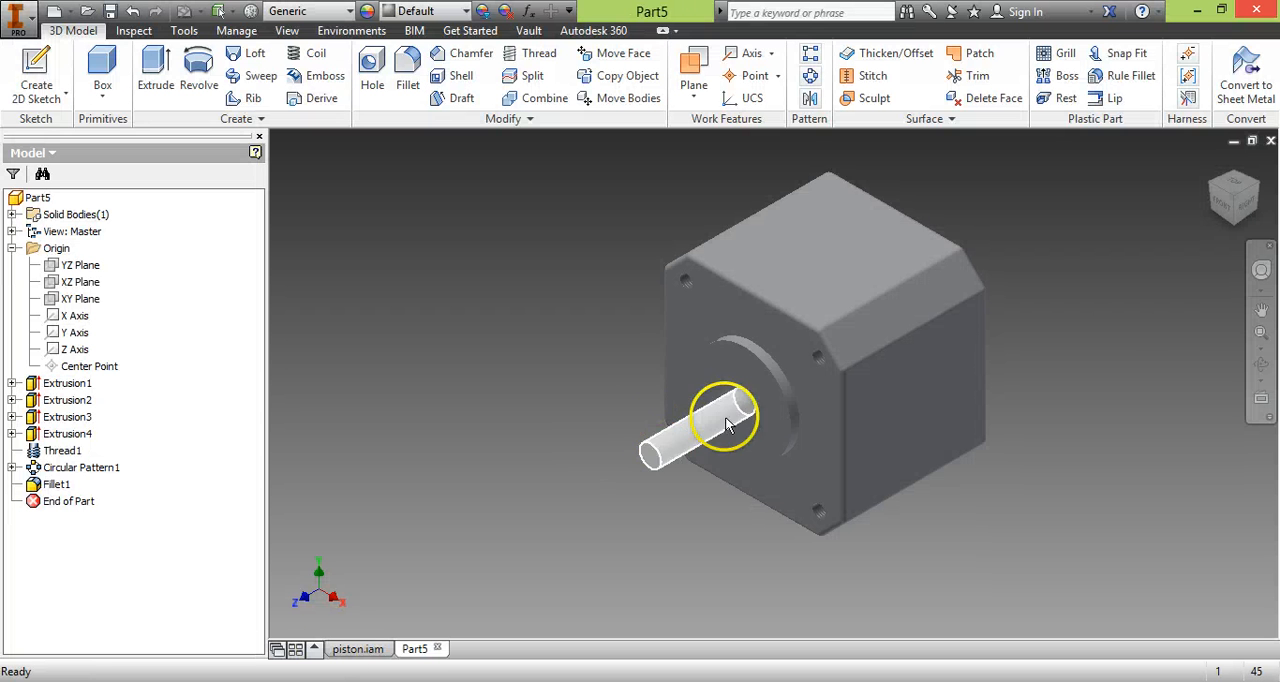
{"action": "scroll", "coordinate": [612, 500], "scroll_direction": "down", "scroll_amount": 3}
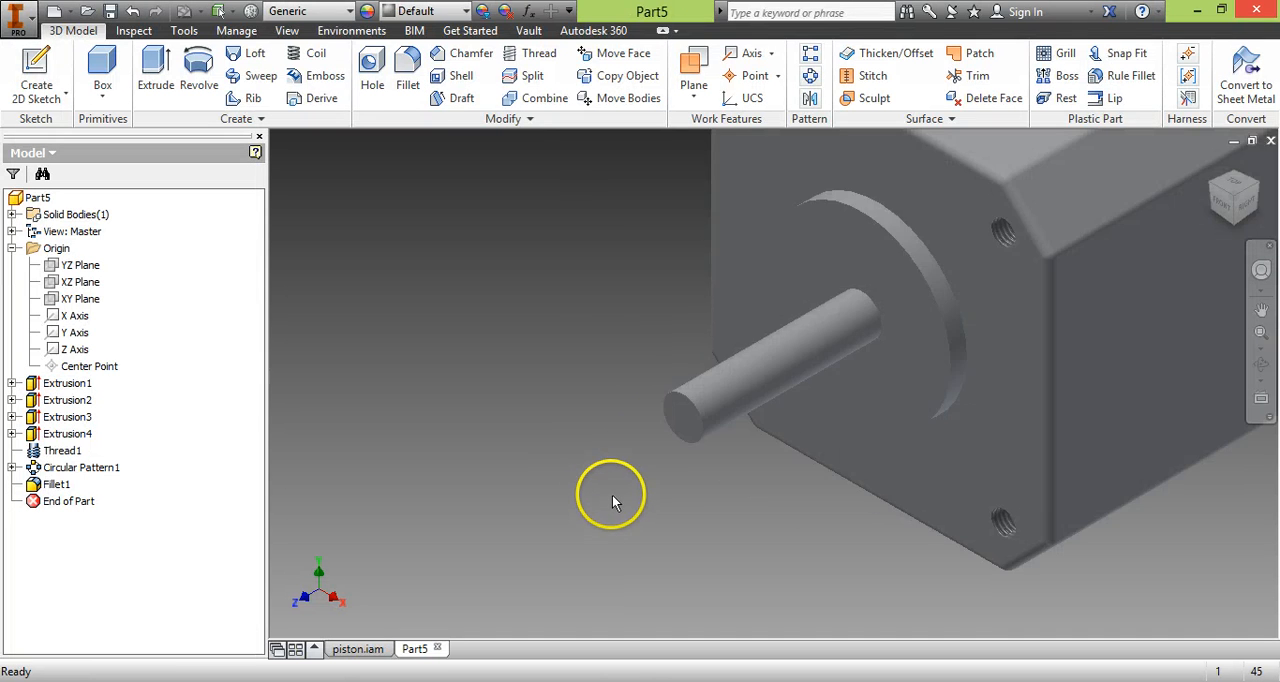
{"action": "left_click", "coordinate": [443, 55]}
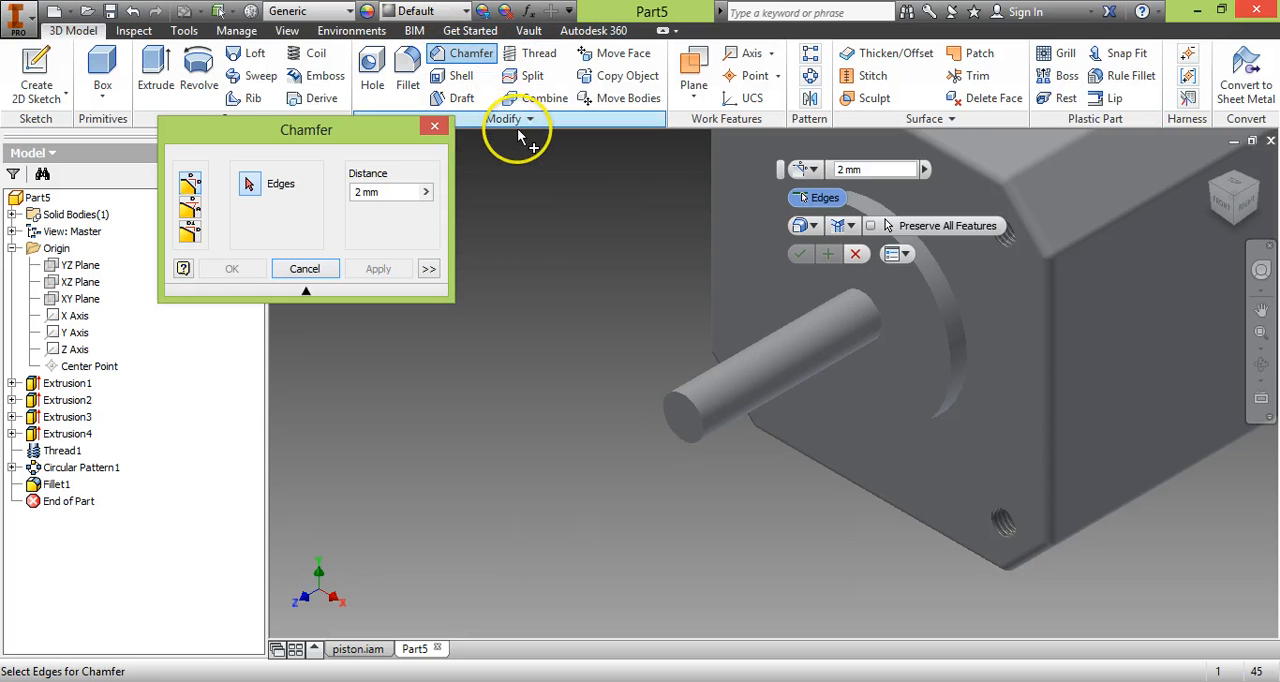
{"action": "left_click", "coordinate": [696, 410]}
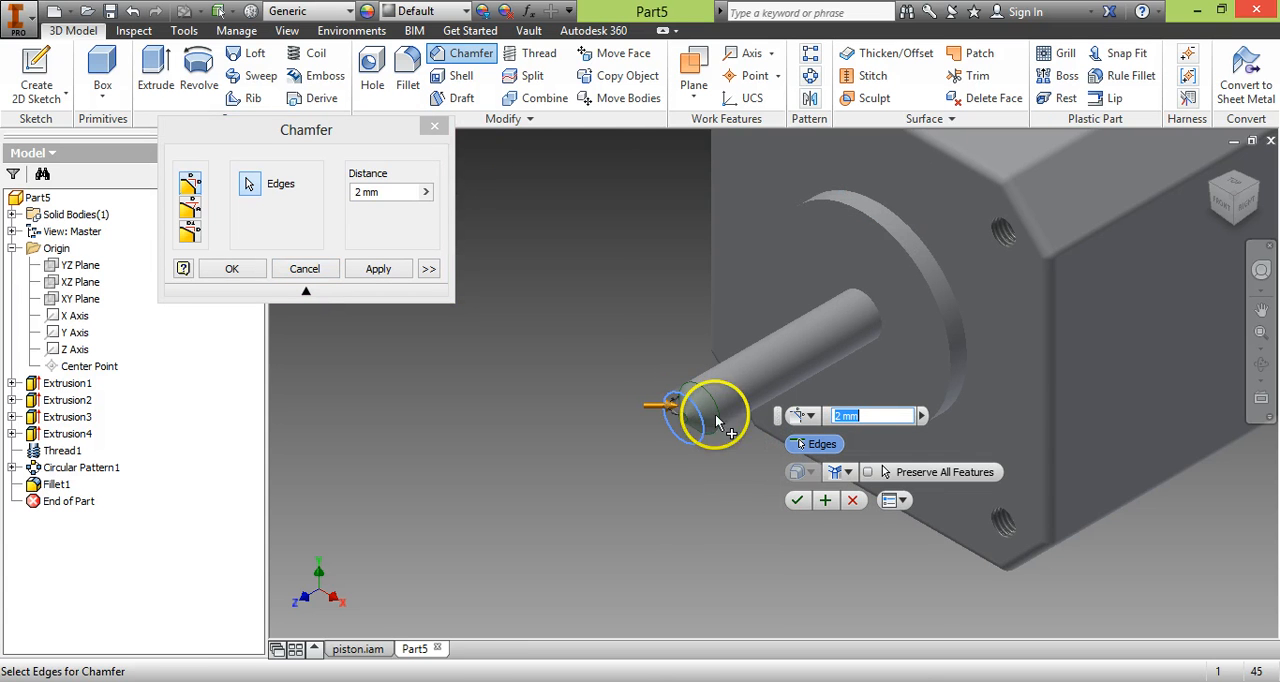
{"action": "scroll", "coordinate": [680, 437], "scroll_direction": "up", "scroll_amount": 2}
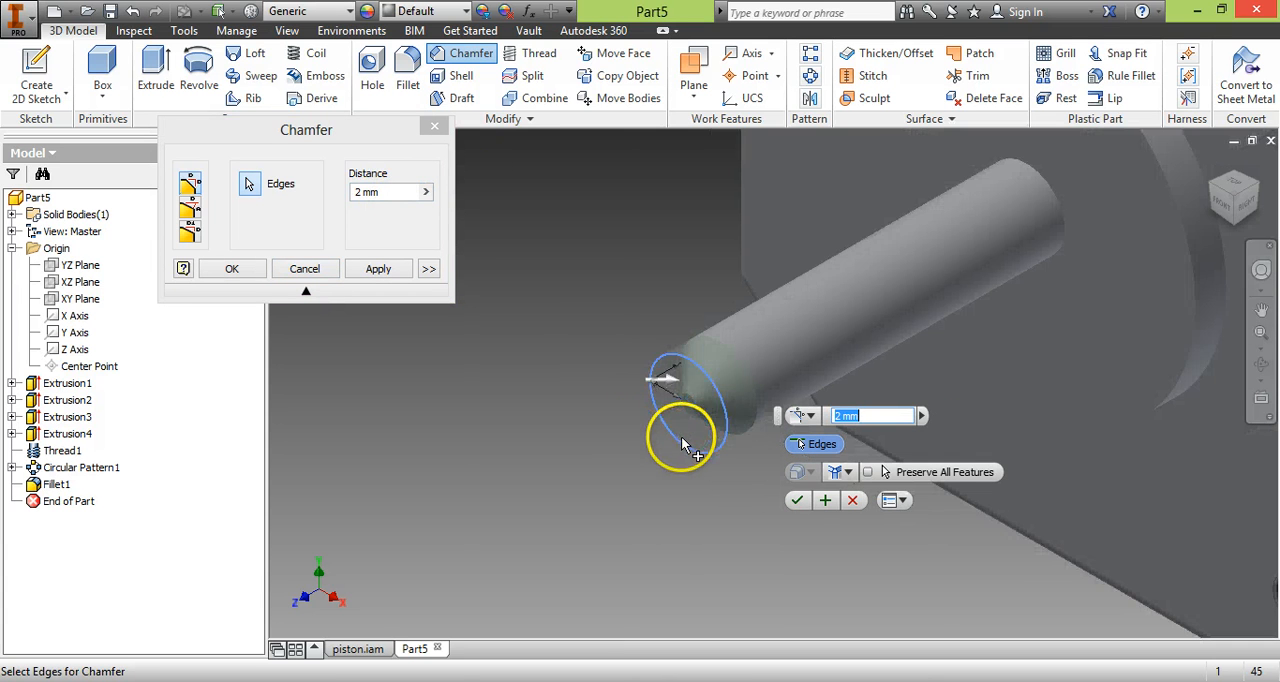
{"action": "left_click", "coordinate": [373, 191]}
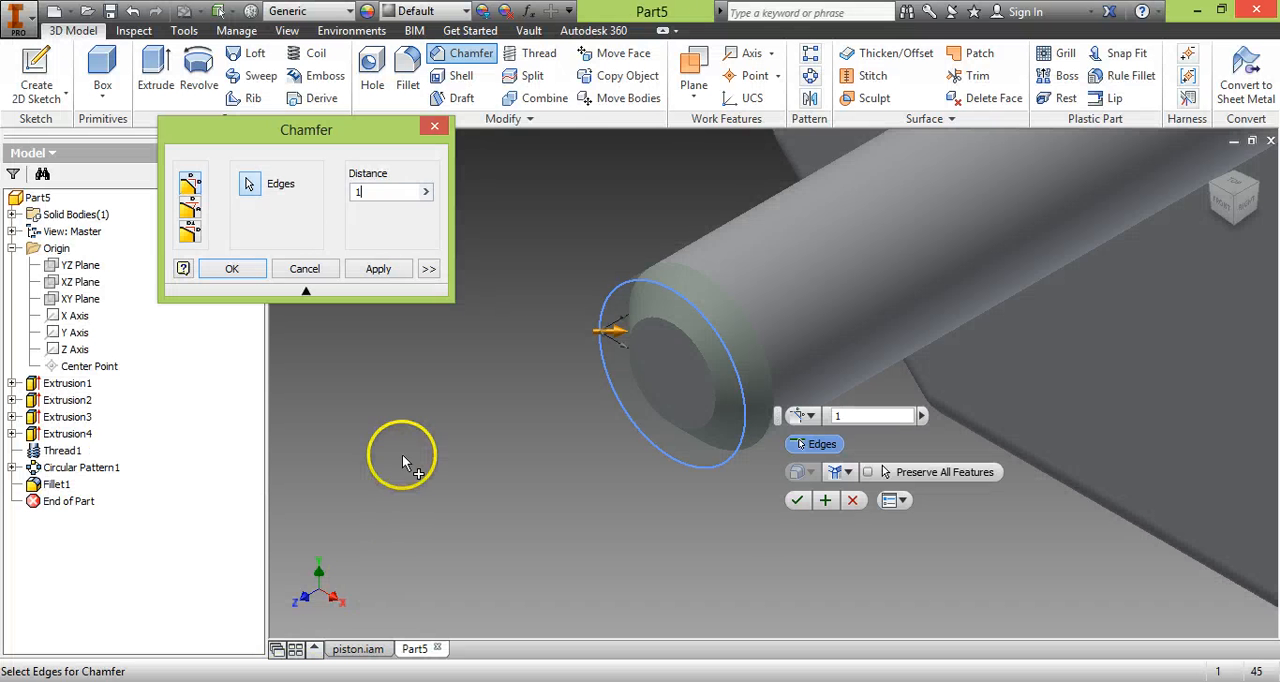
{"action": "left_click", "coordinate": [376, 192]}
{"action": "key", "text": "BackSpace"}
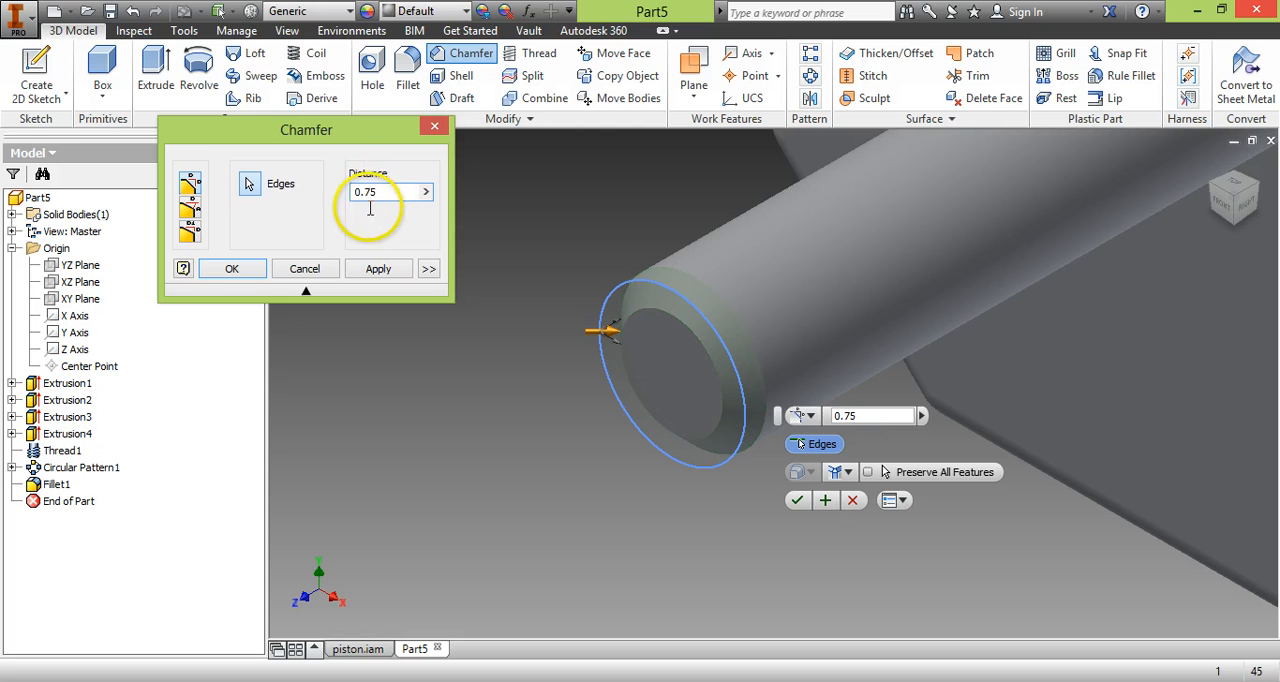
{"action": "left_click", "coordinate": [232, 269]}
{"action": "scroll", "coordinate": [620, 455], "scroll_direction": "up", "scroll_amount": 5}
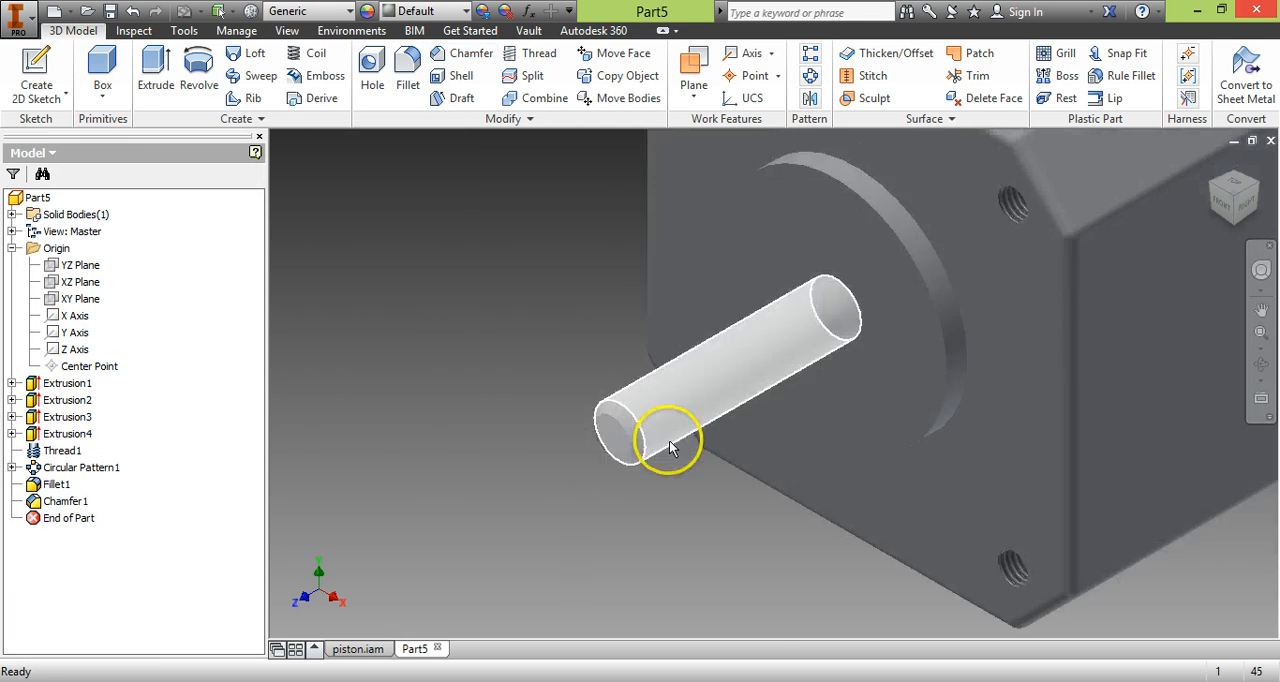
{"action": "middle_click_drag", "start_coordinate": [1128, 486], "coordinate": [886, 547]}
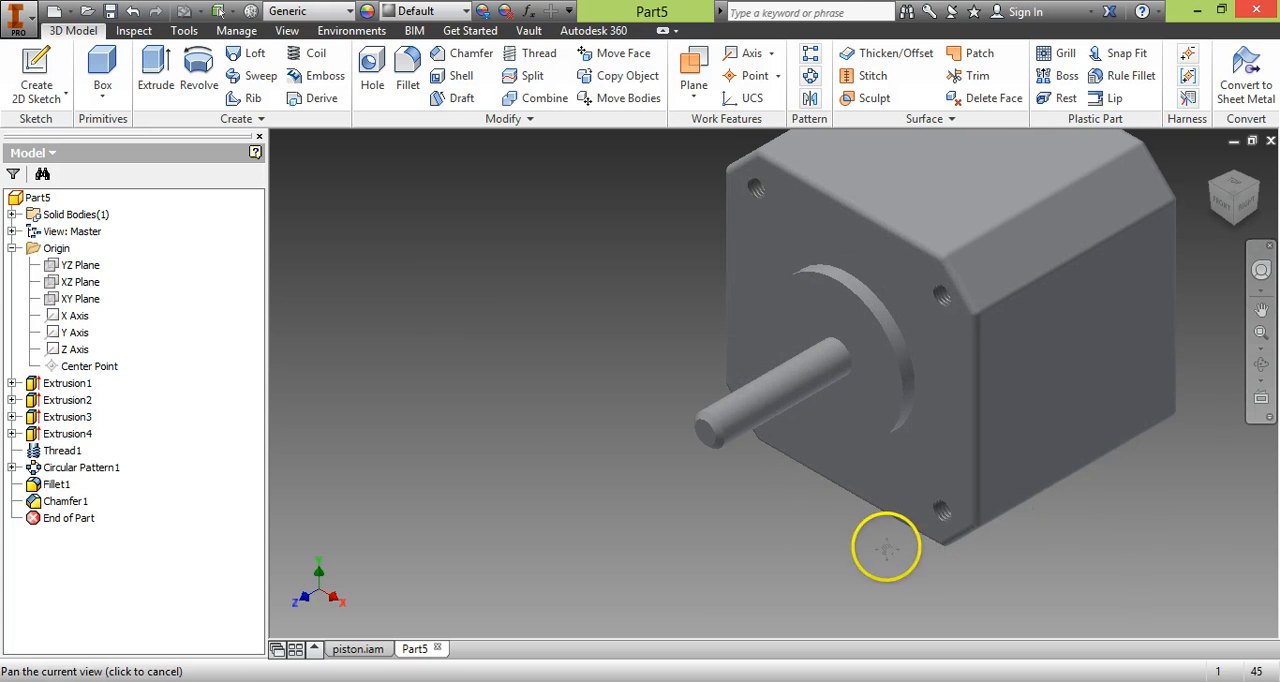
{"action": "scroll", "coordinate": [910, 475], "scroll_direction": "up", "scroll_amount": 3}
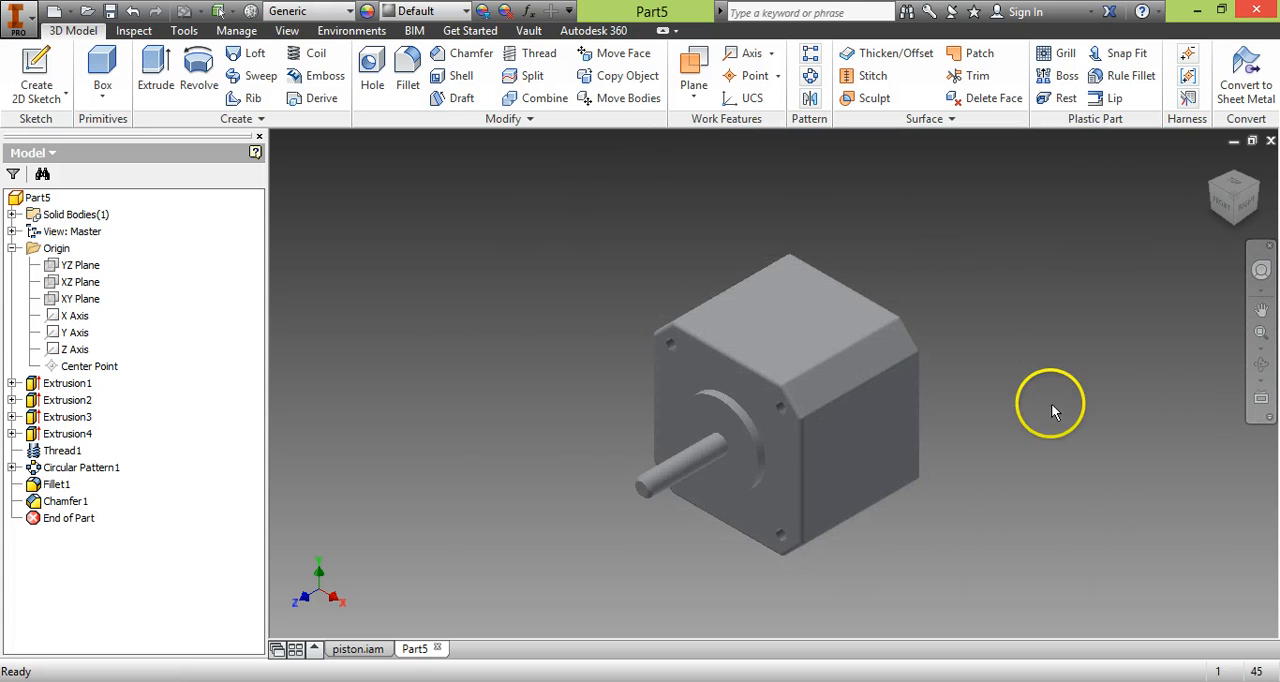
Assign the Steel material from the Inventor Material Library to the motor part.
{"action": "scroll", "coordinate": [1041, 460], "scroll_direction": "down", "scroll_amount": 3}
{"action": "middle_click_drag", "start_coordinate": [971, 408], "coordinate": [1049, 425]}
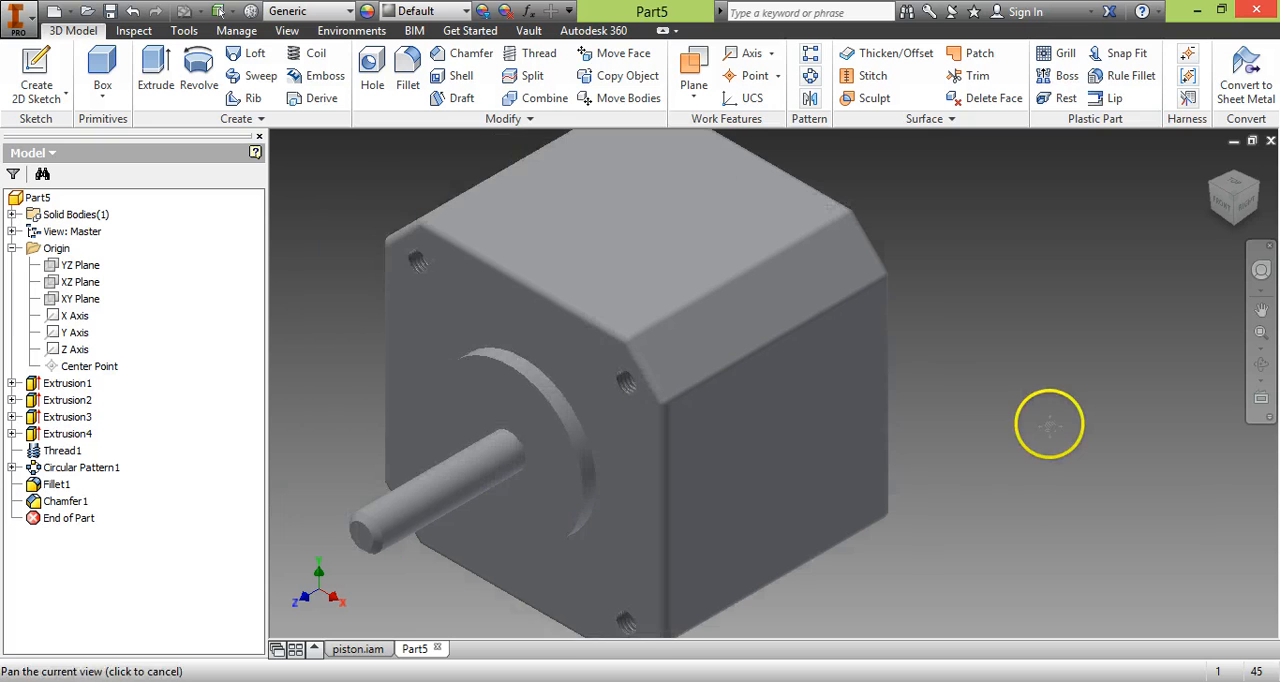
{"action": "scroll", "coordinate": [950, 413], "scroll_direction": "up", "scroll_amount": 3}
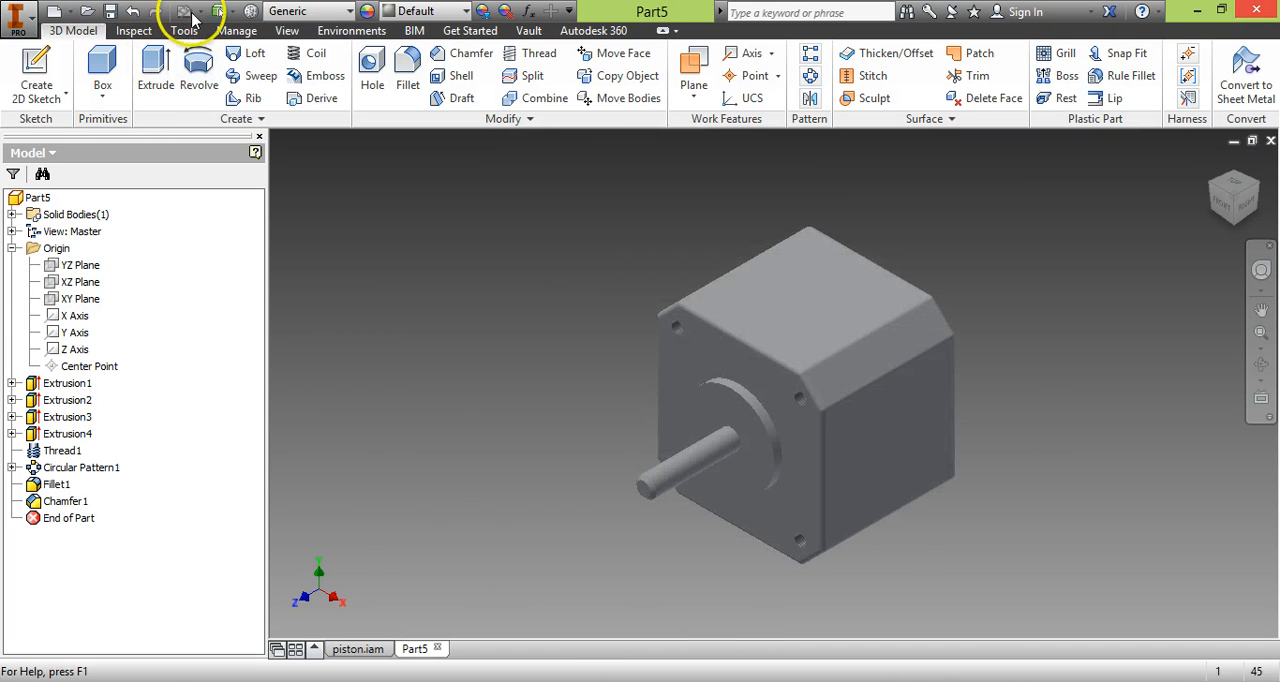
{"action": "left_click", "coordinate": [350, 12]}
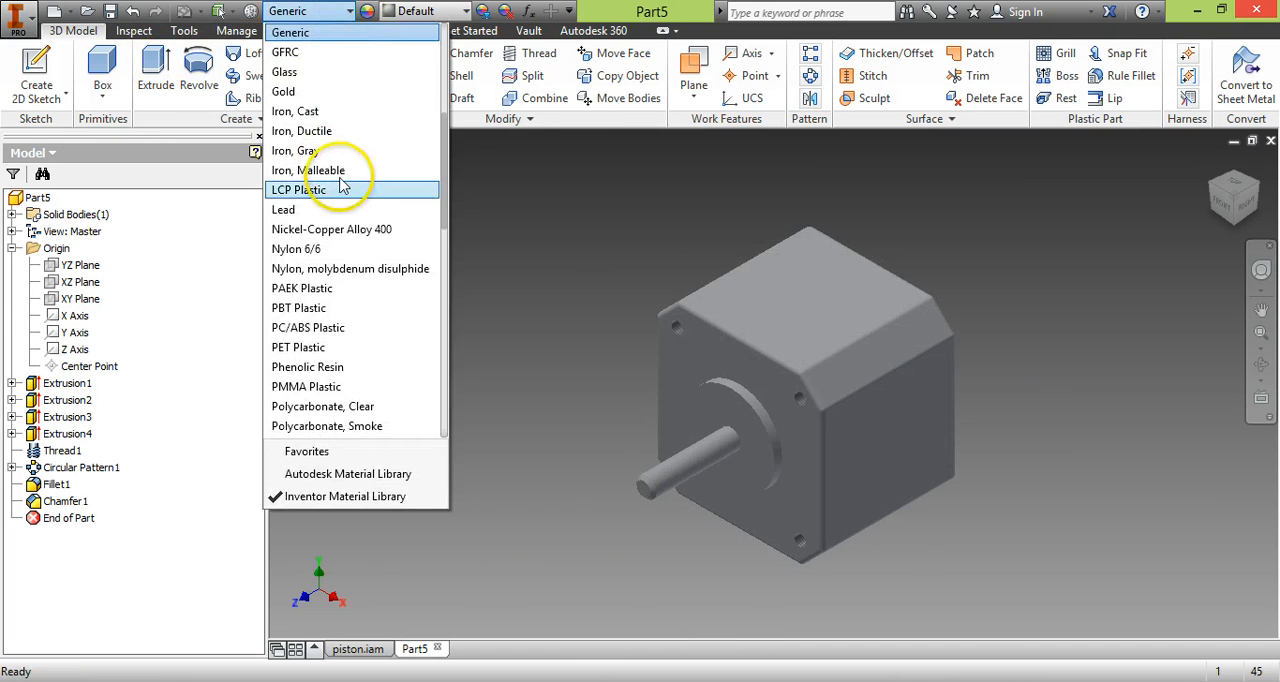
{"action": "scroll", "coordinate": [371, 243], "scroll_direction": "down", "scroll_amount": 3}
{"action": "scroll", "coordinate": [368, 254], "scroll_direction": "down", "scroll_amount": 4}
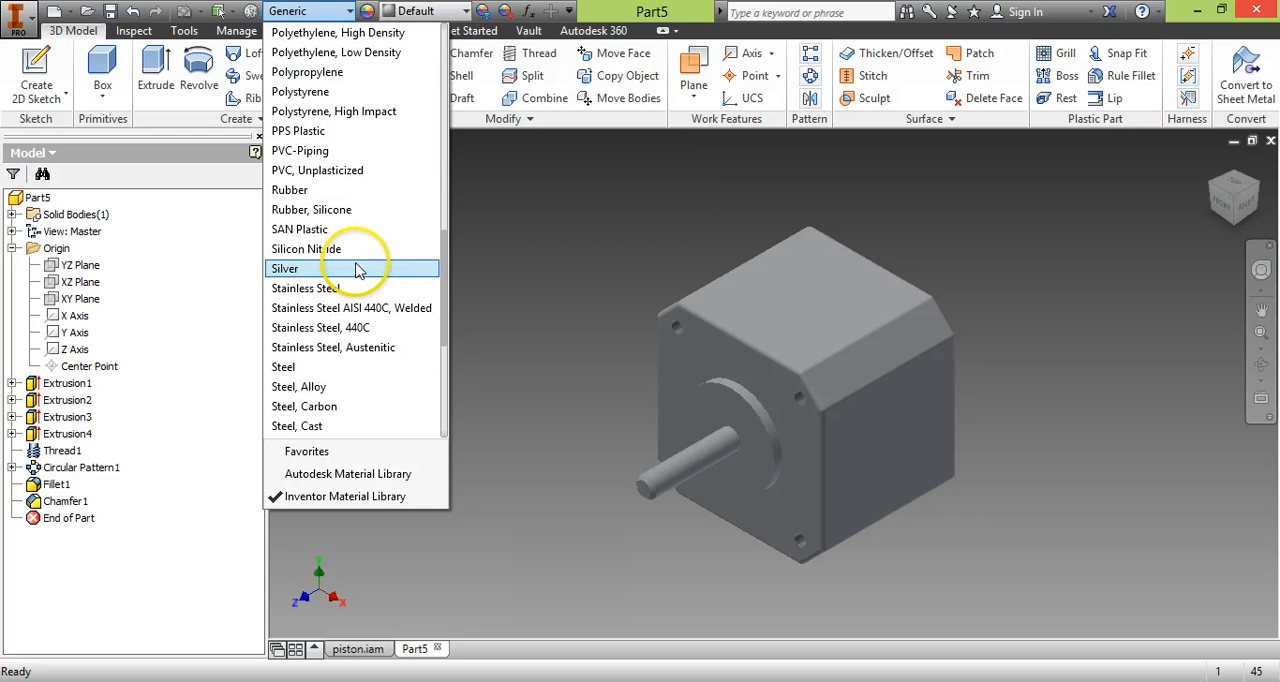
{"action": "left_click", "coordinate": [366, 369]}
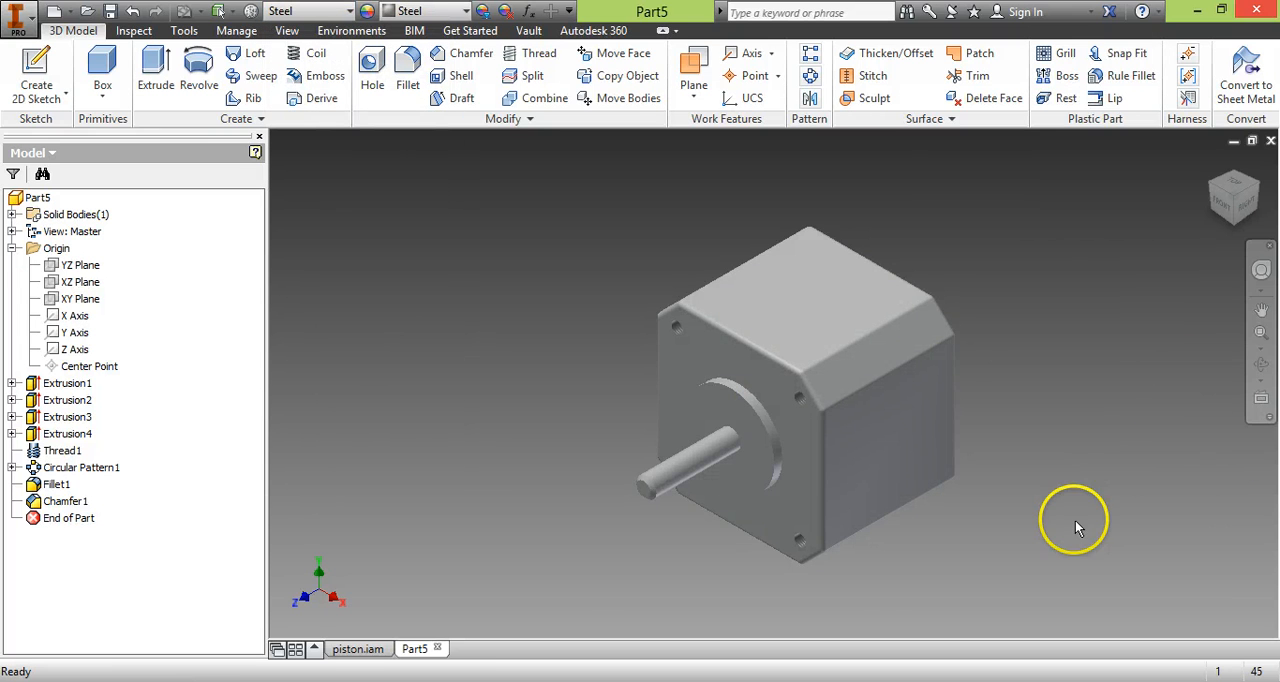
{"action": "scroll", "coordinate": [1075, 520], "scroll_direction": "up", "scroll_amount": 4}
{"action": "middle_click_drag", "start_coordinate": [977, 401], "coordinate": [1120, 403]}
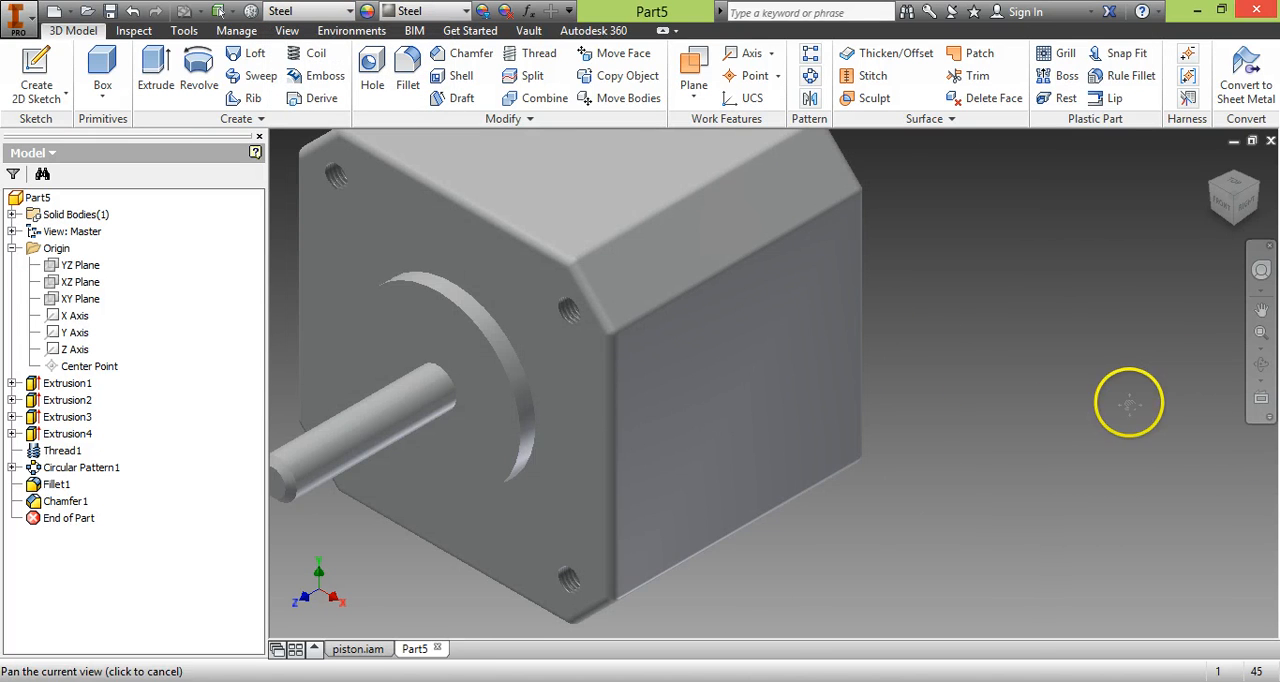
{"action": "left_click", "coordinate": [1222, 200]}
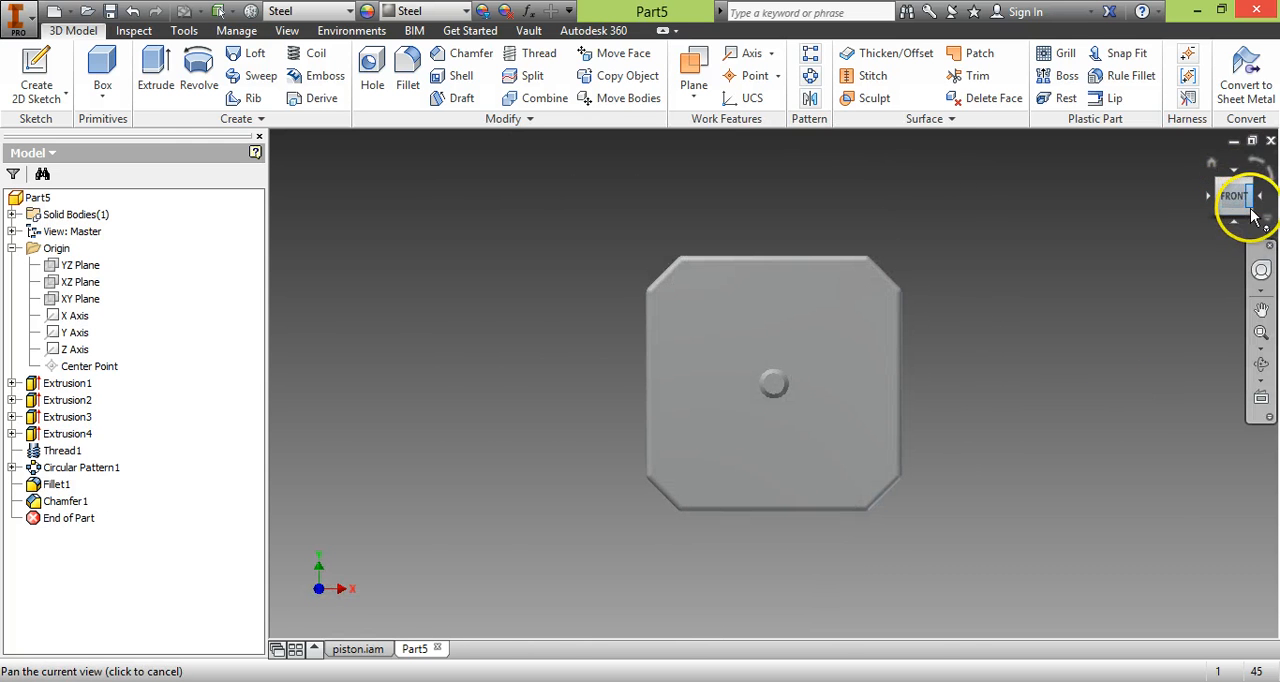
{"action": "left_click", "coordinate": [1249, 182]}
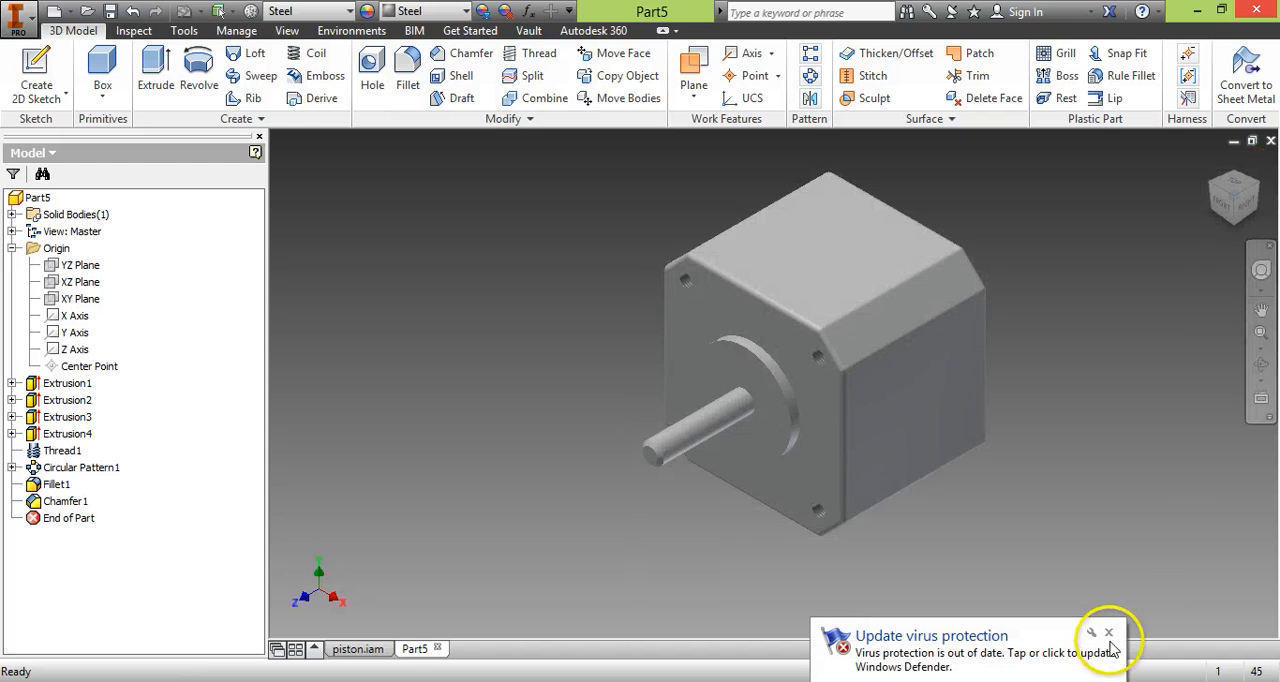
Dismiss the virus and spyware protection notifications and close the Windows Defender window.
{"action": "left_click", "coordinate": [1108, 634]}
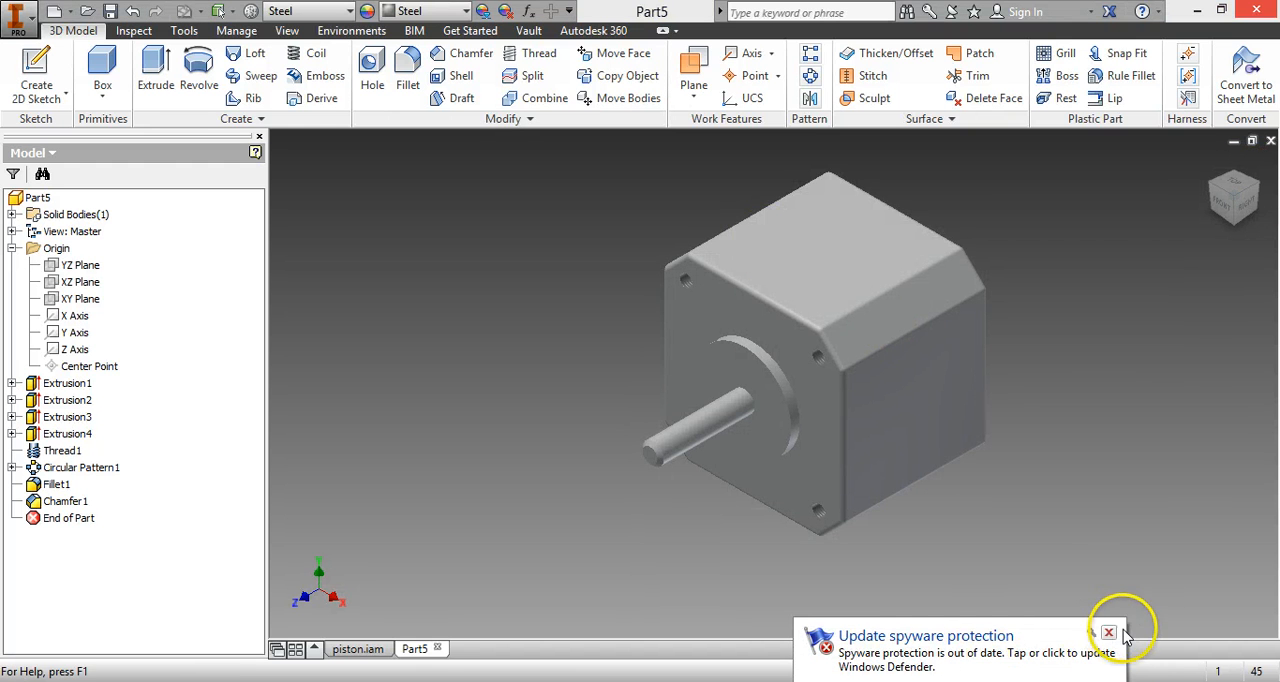
{"action": "left_click", "coordinate": [1120, 640]}
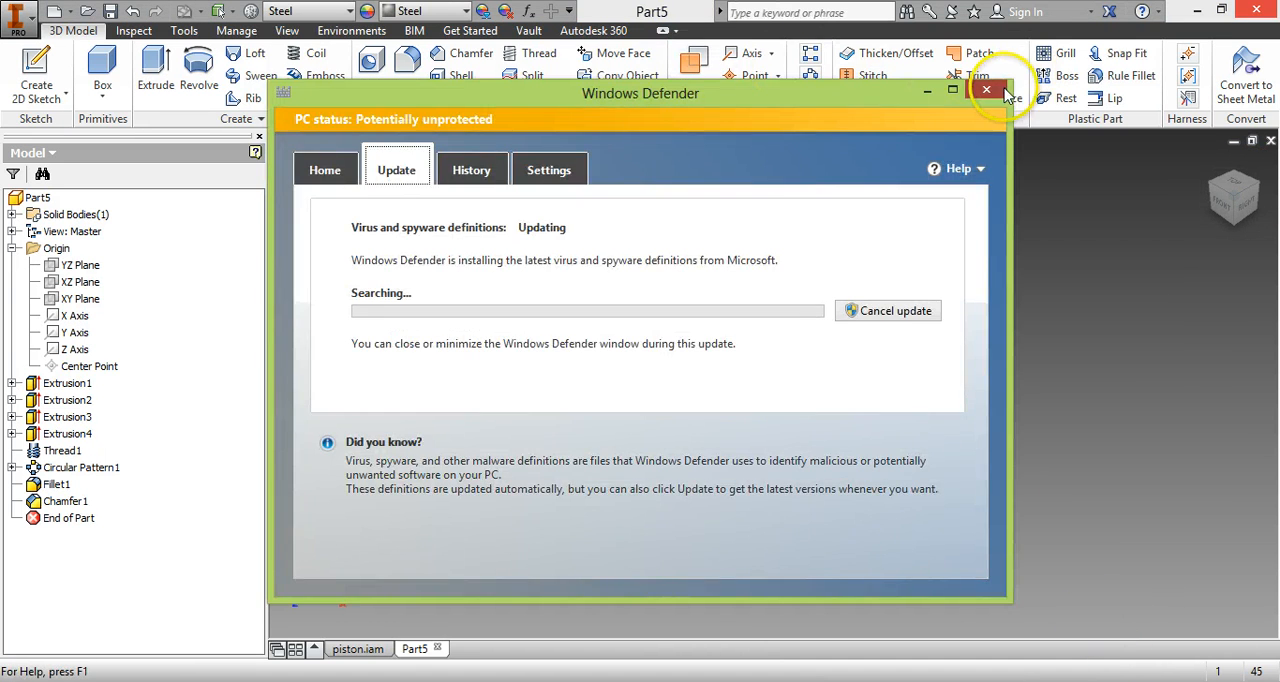
{"action": "left_click", "coordinate": [986, 89]}
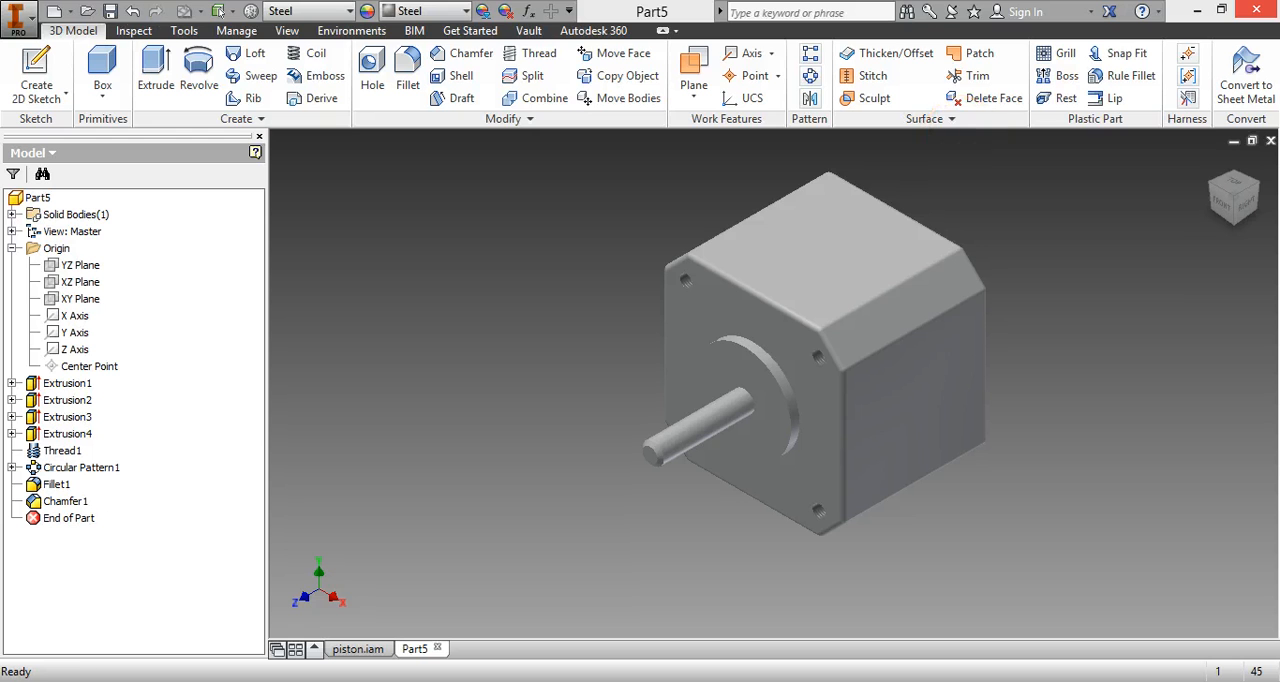
Turn on shadows and reflections for the display of the motor part.
{"action": "left_click", "coordinate": [295, 35]}
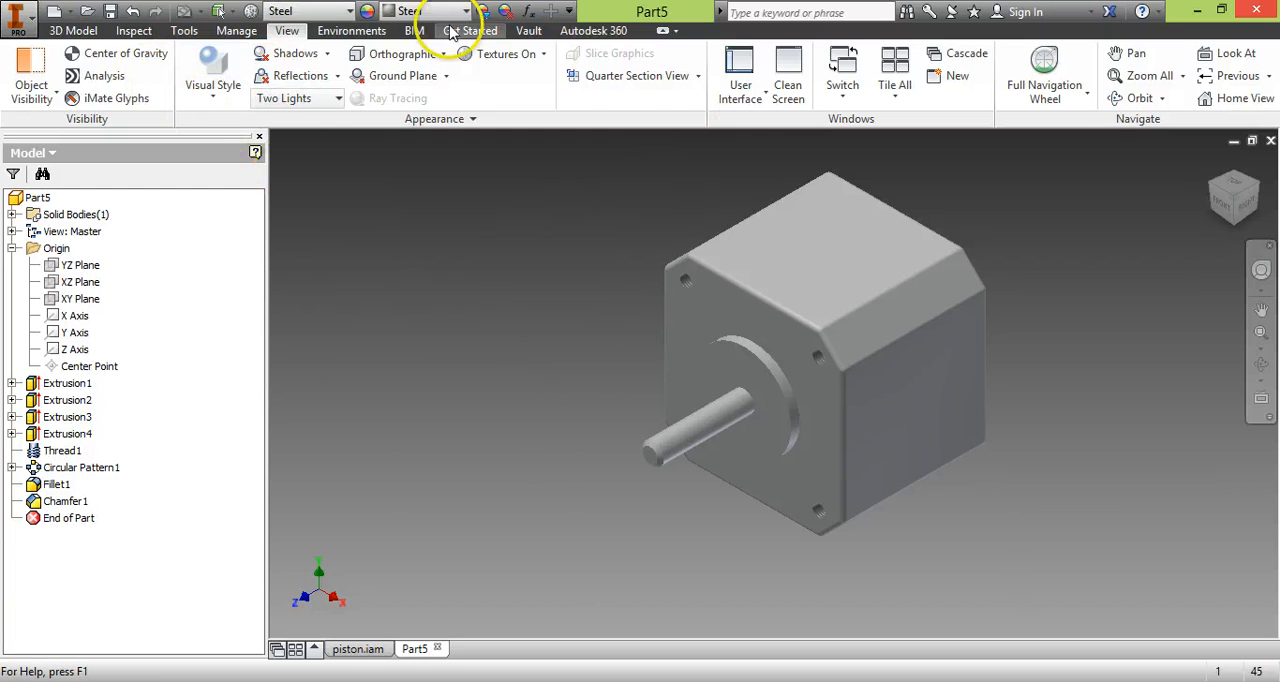
{"action": "left_click", "coordinate": [300, 76]}
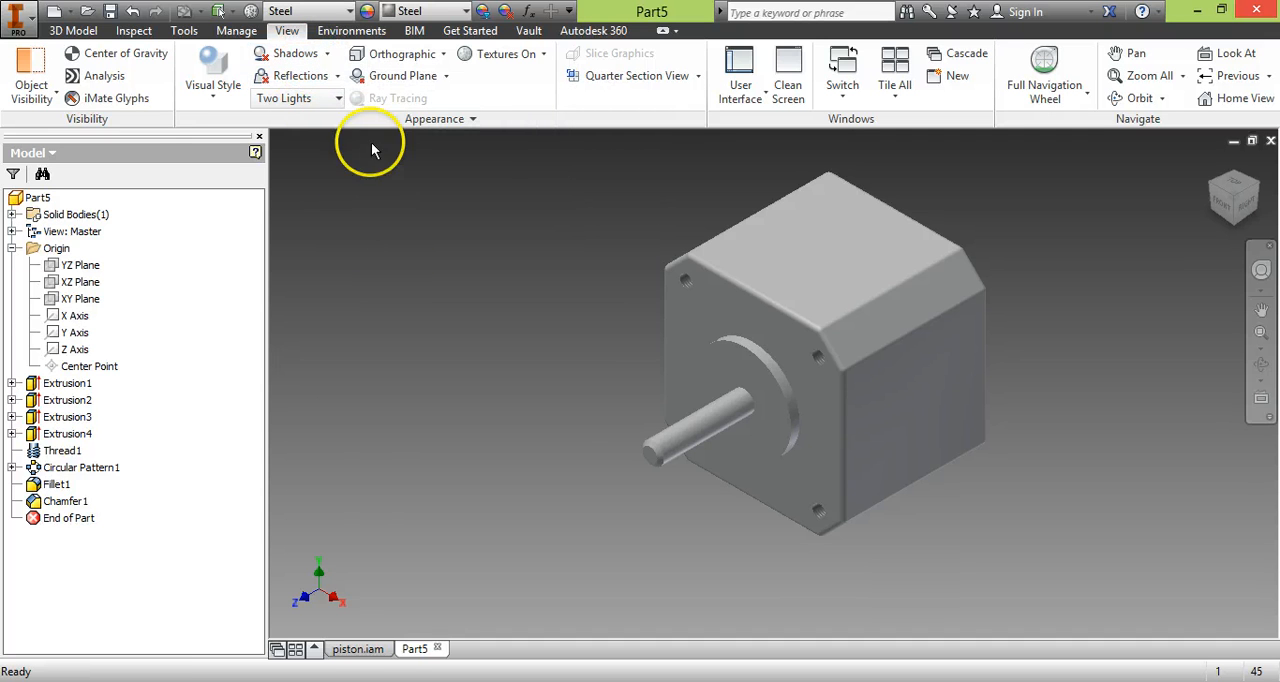
{"action": "left_click", "coordinate": [290, 76]}
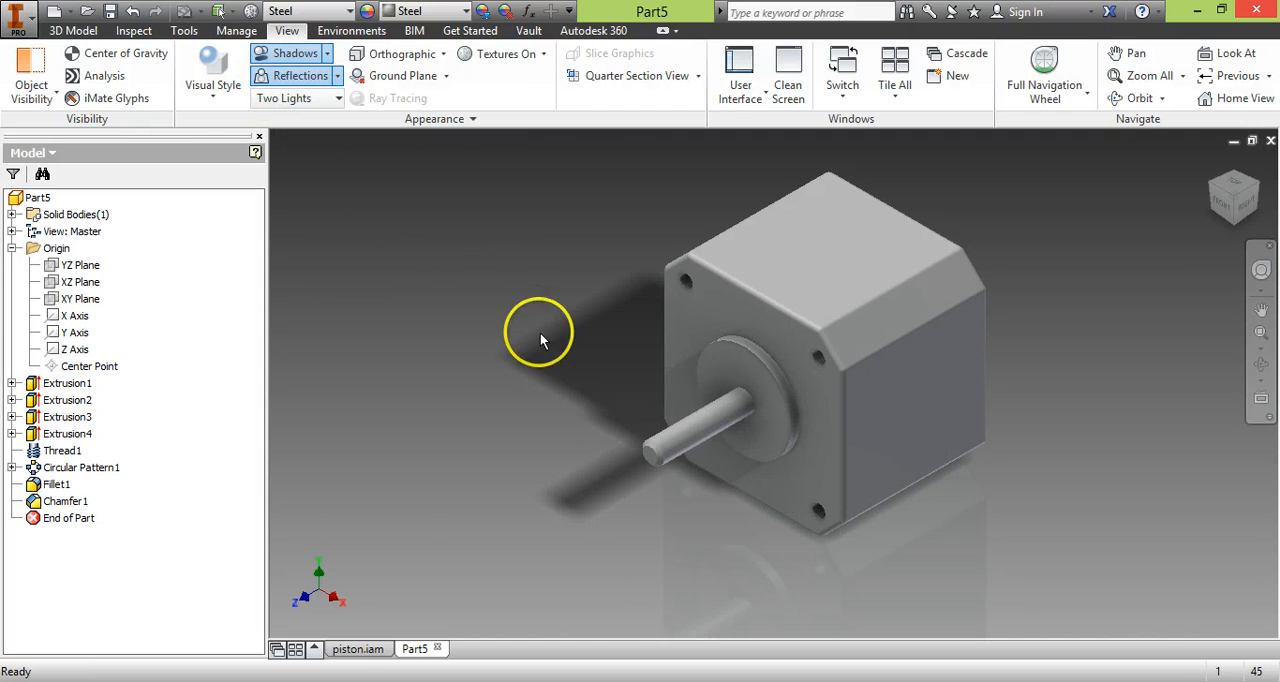
Examine the motor's shaft, boss and mounting holes up close, from the front, and from the edge between front and bottom.
{"action": "scroll", "coordinate": [745, 530], "scroll_direction": "up", "scroll_amount": 3}
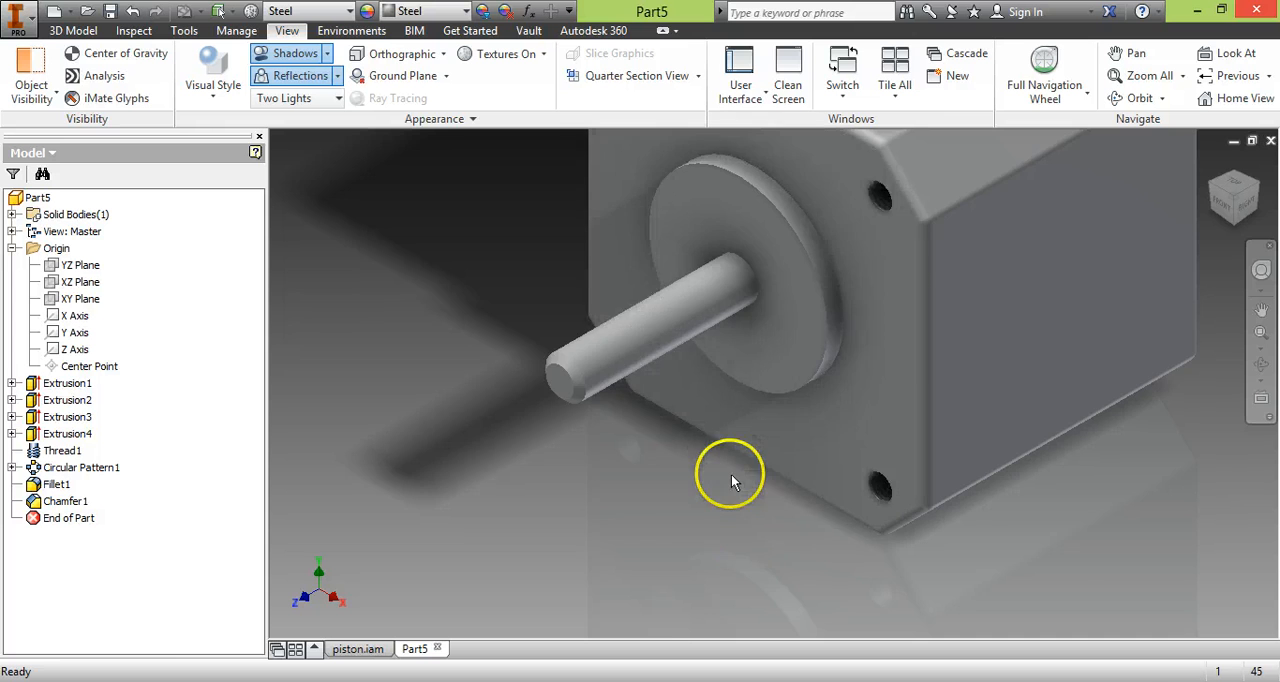
{"action": "scroll", "coordinate": [731, 481], "scroll_direction": "down", "scroll_amount": 3}
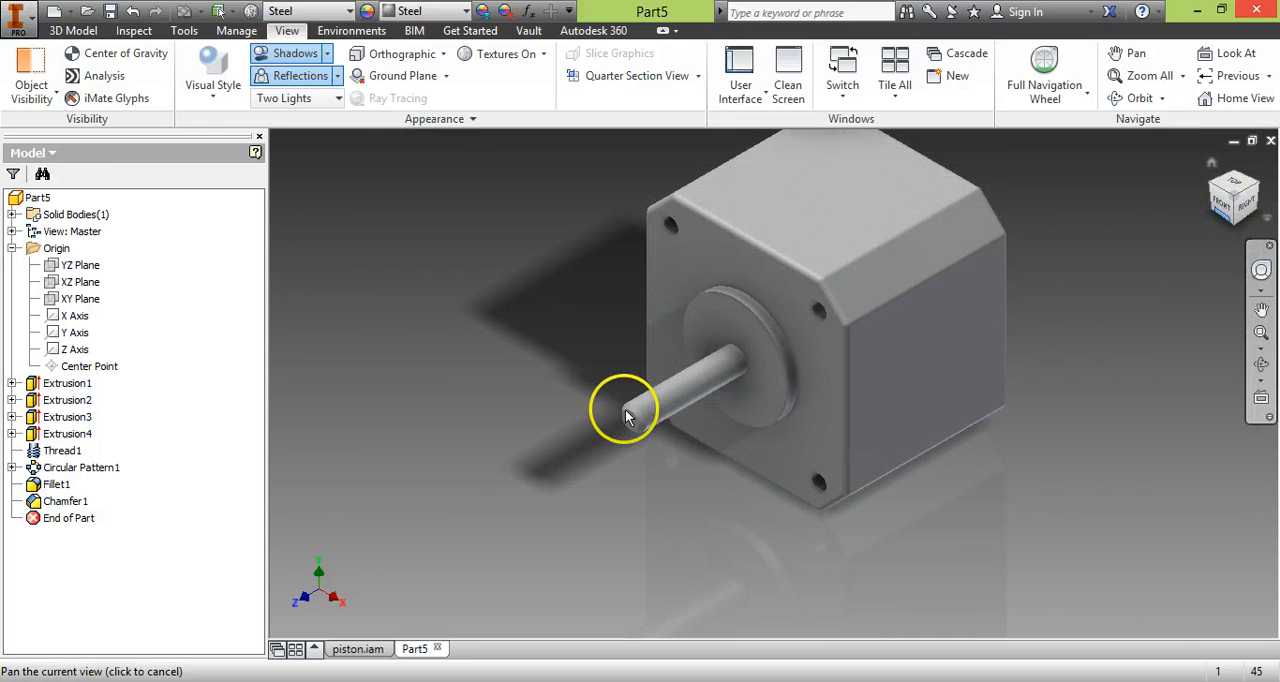
{"action": "scroll", "coordinate": [566, 404], "scroll_direction": "up", "scroll_amount": 4}
{"action": "middle_click_drag", "start_coordinate": [580, 374], "coordinate": [829, 343]}
{"action": "scroll", "coordinate": [829, 377], "scroll_direction": "up", "scroll_amount": 5}
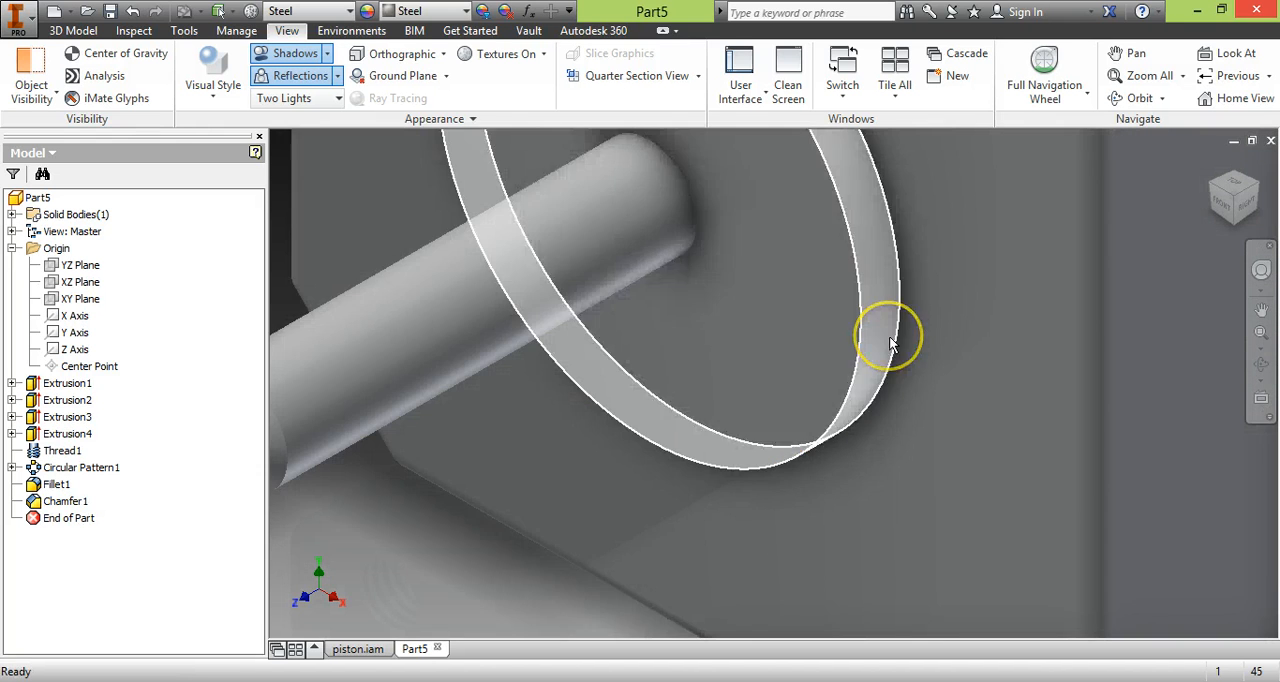
{"action": "scroll", "coordinate": [891, 343], "scroll_direction": "down", "scroll_amount": 8}
{"action": "middle_click_drag", "start_coordinate": [954, 291], "coordinate": [829, 400]}
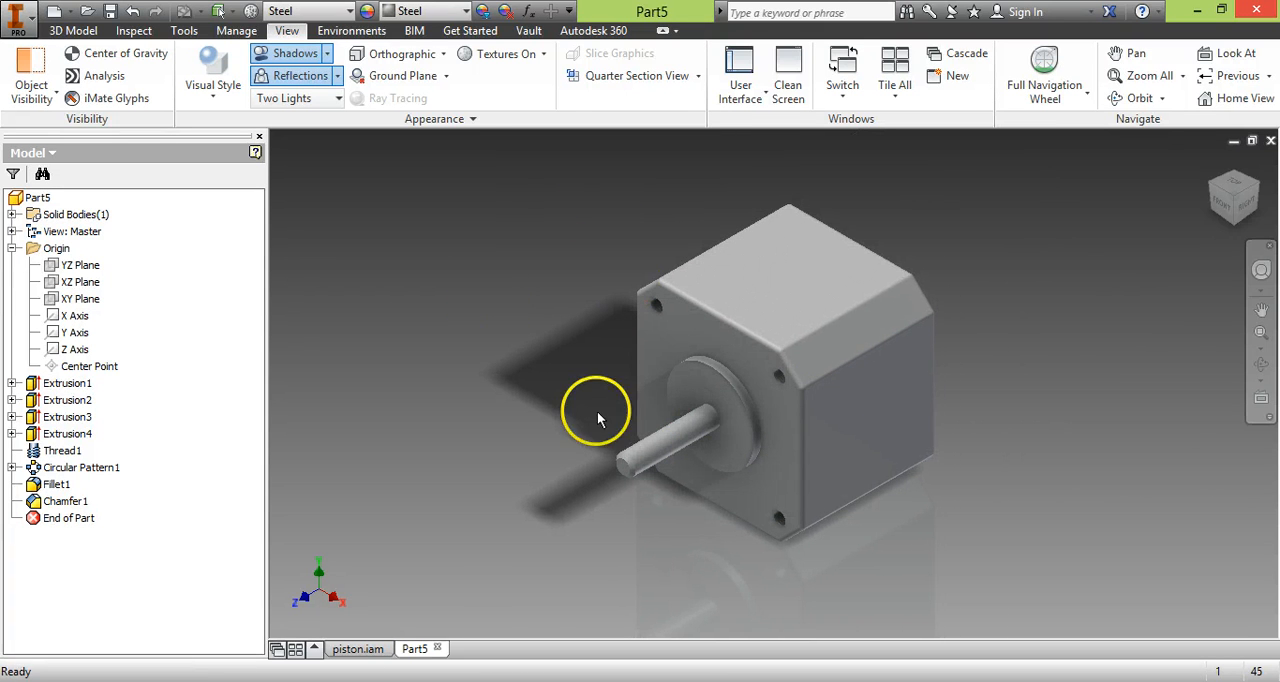
{"action": "left_click", "coordinate": [1222, 207]}
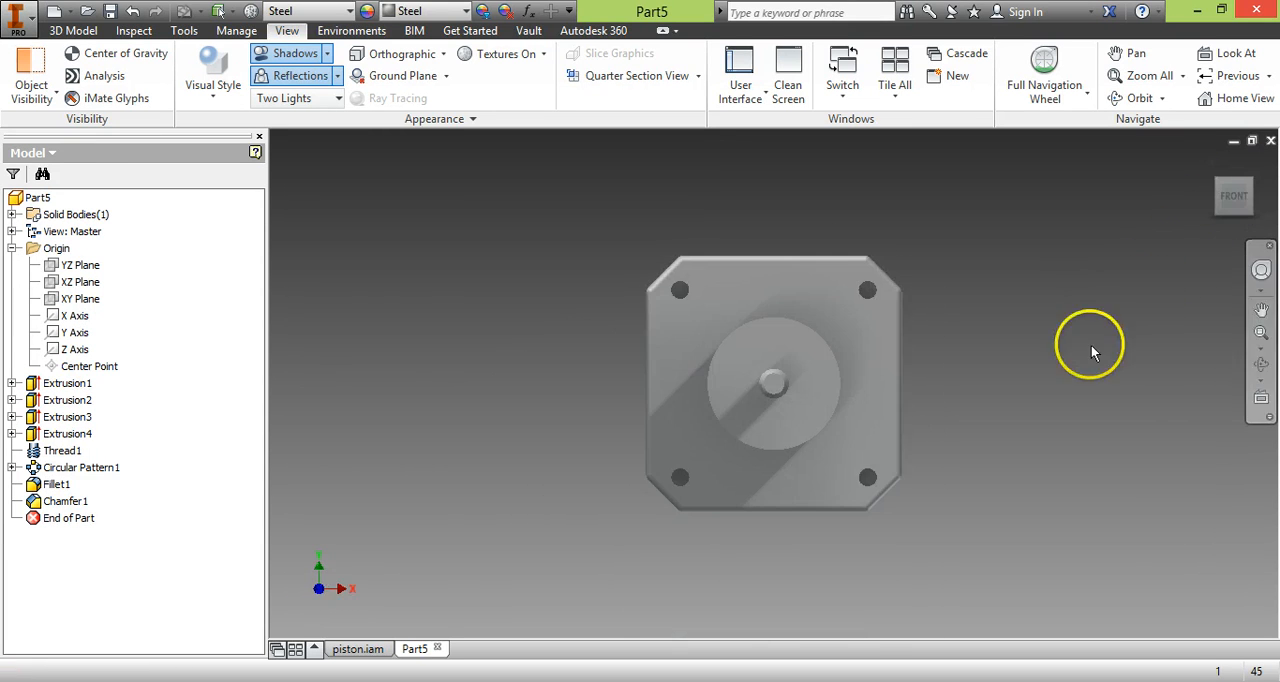
{"action": "left_click", "coordinate": [1236, 220]}
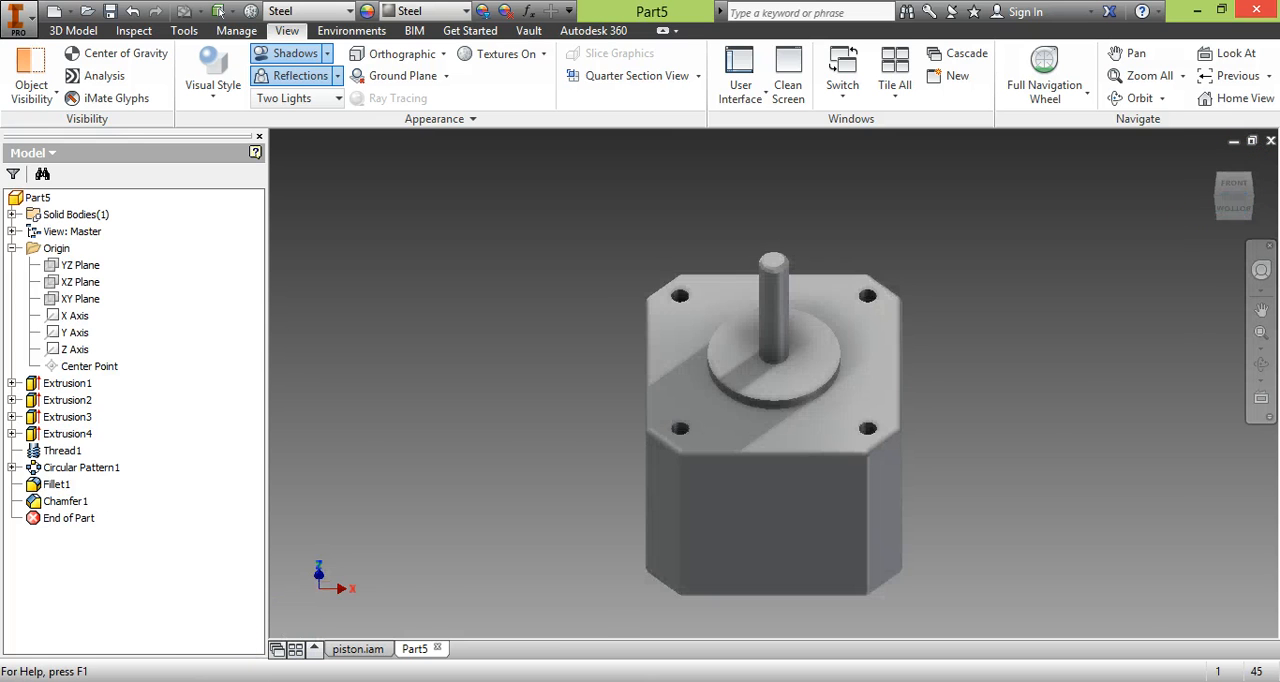